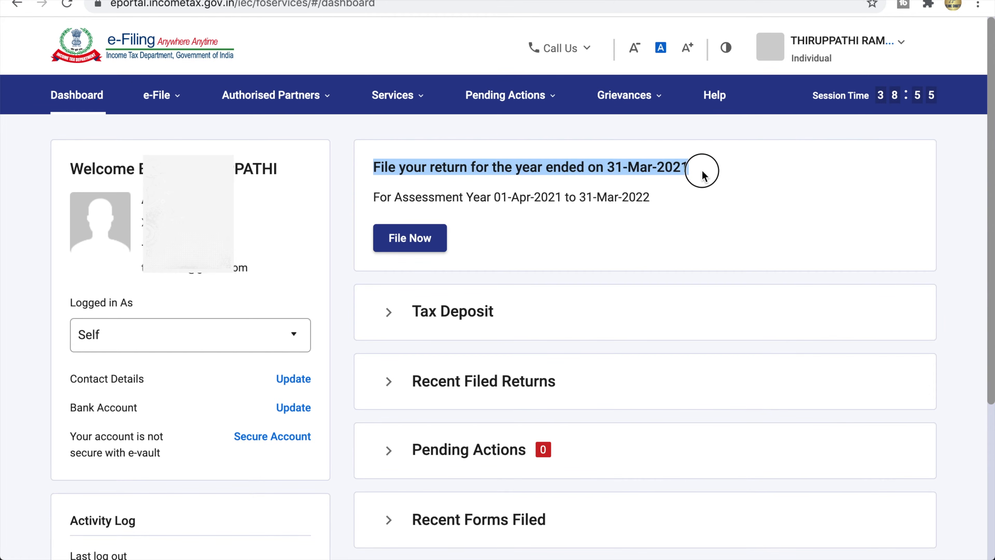
Step: Choose assessment year 2021-22 with Online as the filing mode and continue
{"action": "left_click", "coordinate": [713, 174]}
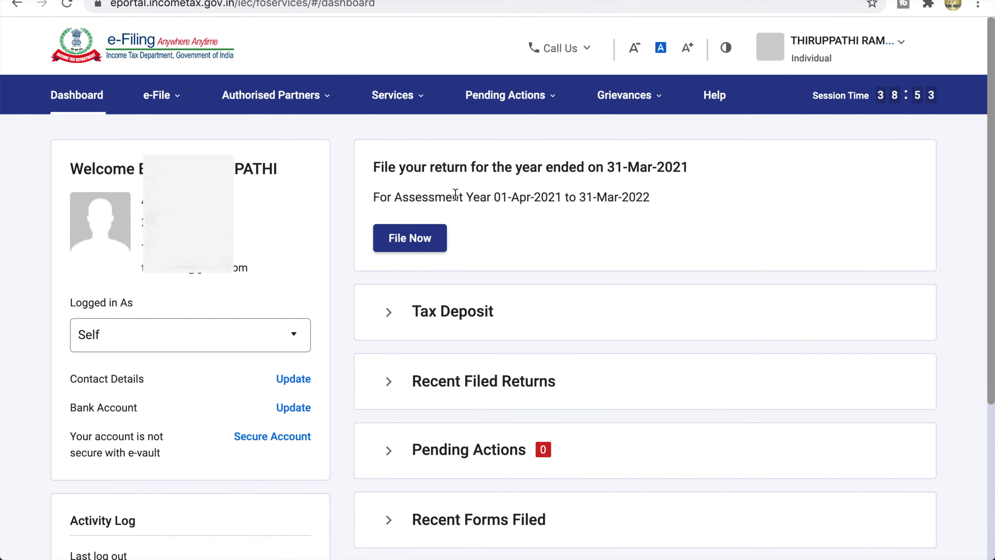
{"action": "left_click", "coordinate": [419, 239]}
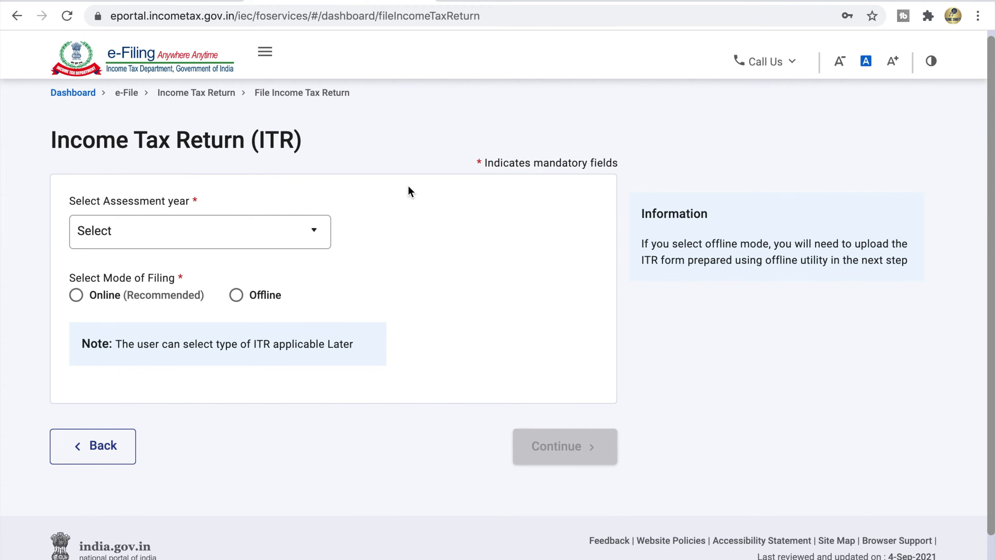
{"action": "triple_click", "coordinate": [199, 198]}
{"action": "left_click", "coordinate": [199, 198]}
{"action": "left_click", "coordinate": [211, 245]}
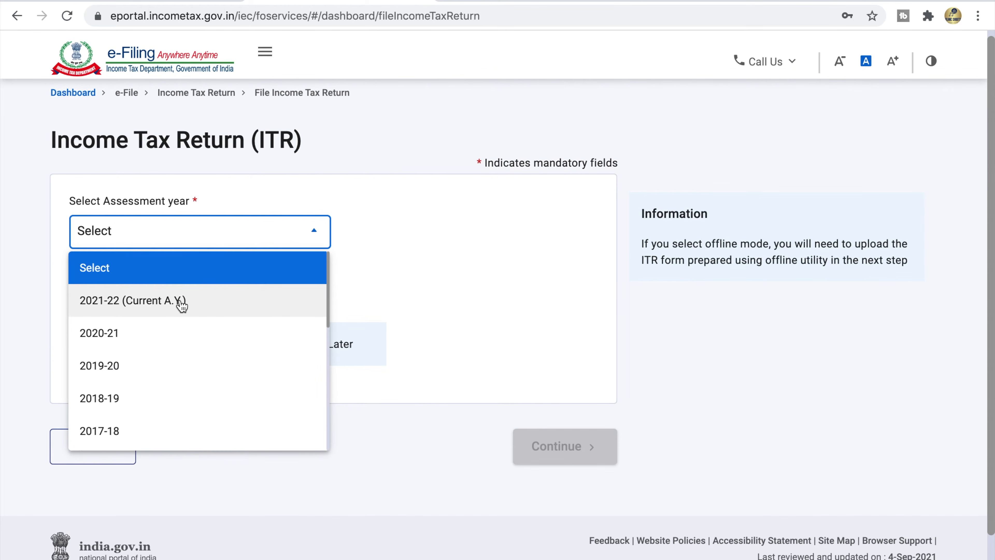
{"action": "left_click", "coordinate": [155, 304]}
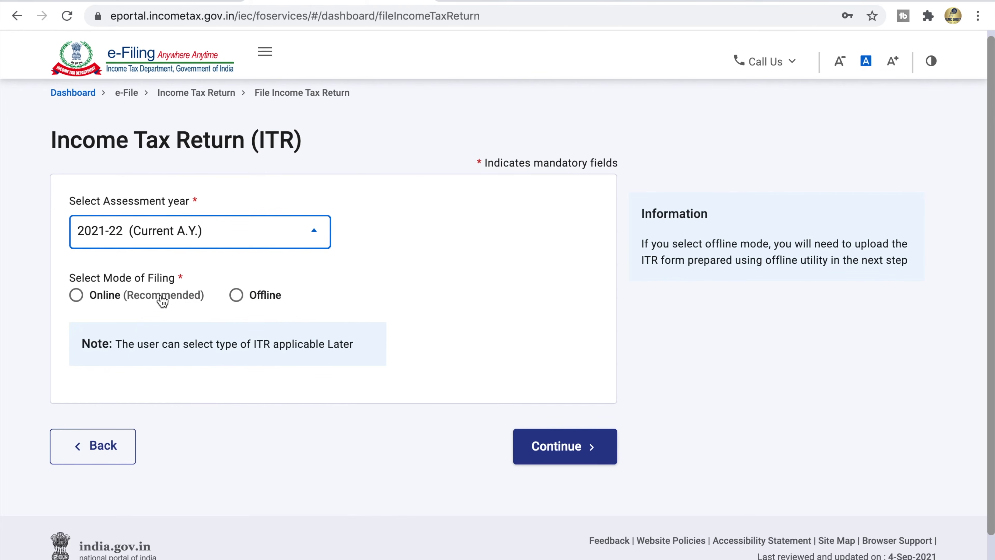
{"action": "left_click_drag", "start_coordinate": [72, 276], "coordinate": [184, 277]}
{"action": "left_click", "coordinate": [184, 278]}
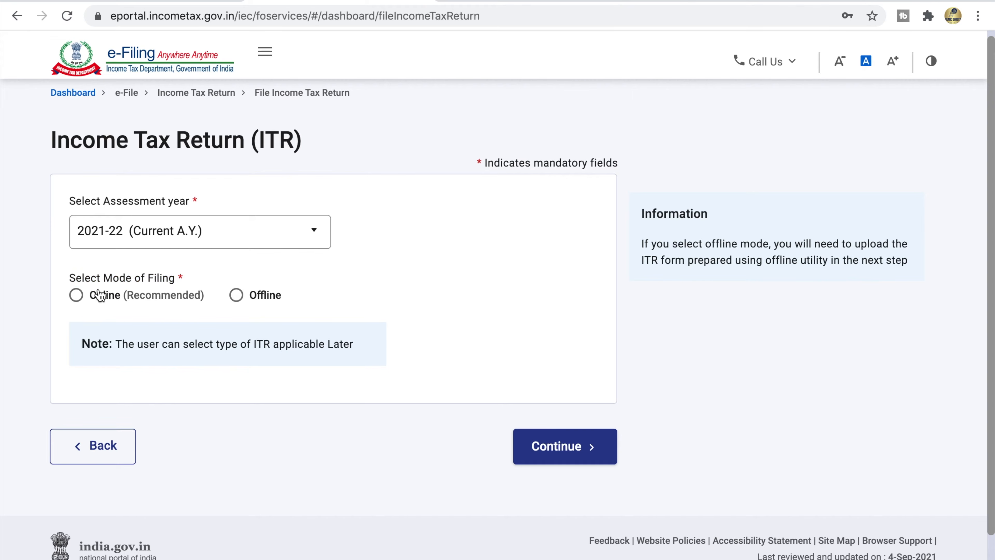
{"action": "left_click", "coordinate": [76, 294]}
{"action": "left_click", "coordinate": [563, 456]}
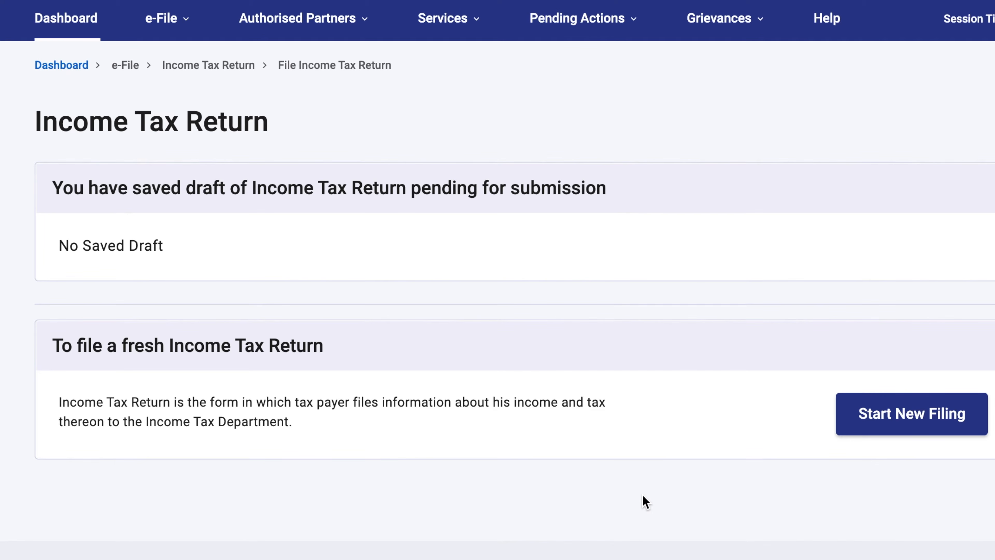
Step: Start a new filing instead of resuming a saved draft
{"action": "left_click_drag", "start_coordinate": [52, 187], "coordinate": [566, 182]}
{"action": "left_click", "coordinate": [617, 194]}
{"action": "left_click_drag", "start_coordinate": [55, 347], "coordinate": [333, 344]}
{"action": "left_click", "coordinate": [335, 345]}
{"action": "left_click", "coordinate": [917, 414]}
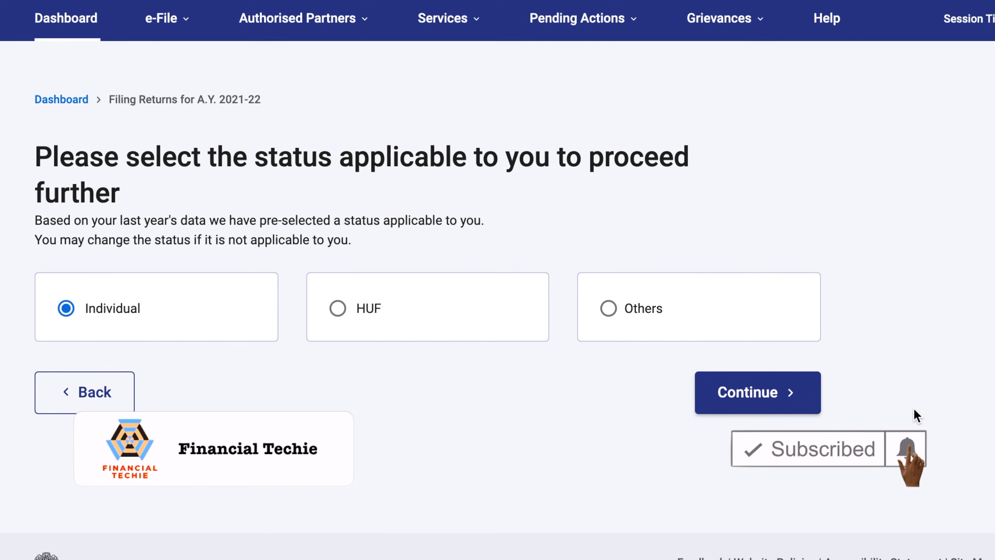
Step: Keep Individual as the filing status and continue
{"action": "left_click", "coordinate": [38, 158]}
{"action": "left_click_drag", "start_coordinate": [39, 161], "coordinate": [114, 185]}
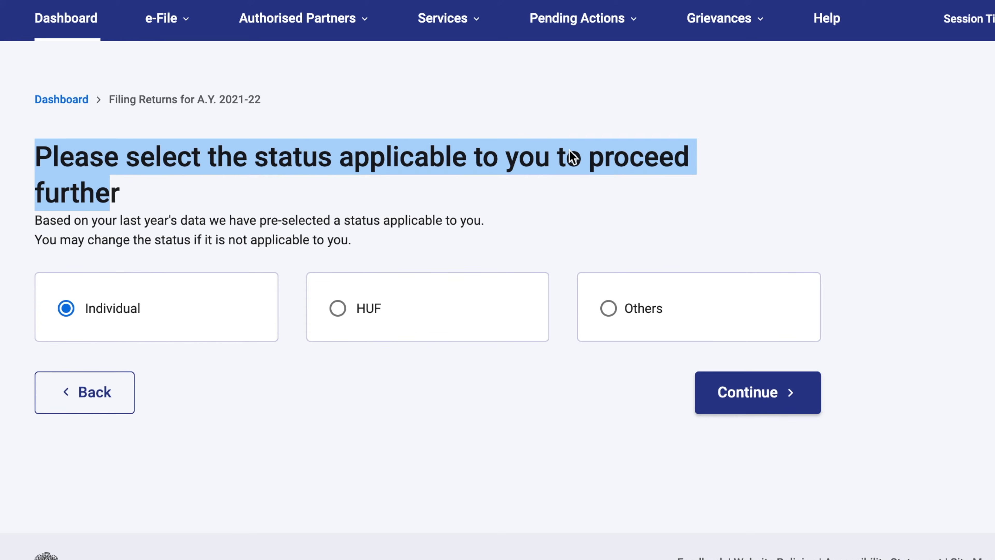
{"action": "left_click", "coordinate": [164, 173]}
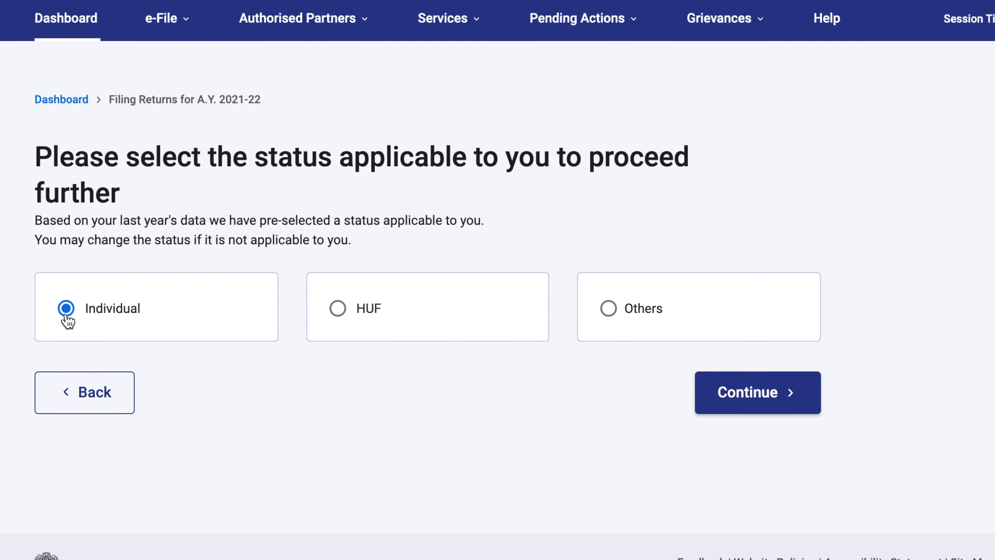
{"action": "left_click", "coordinate": [767, 416]}
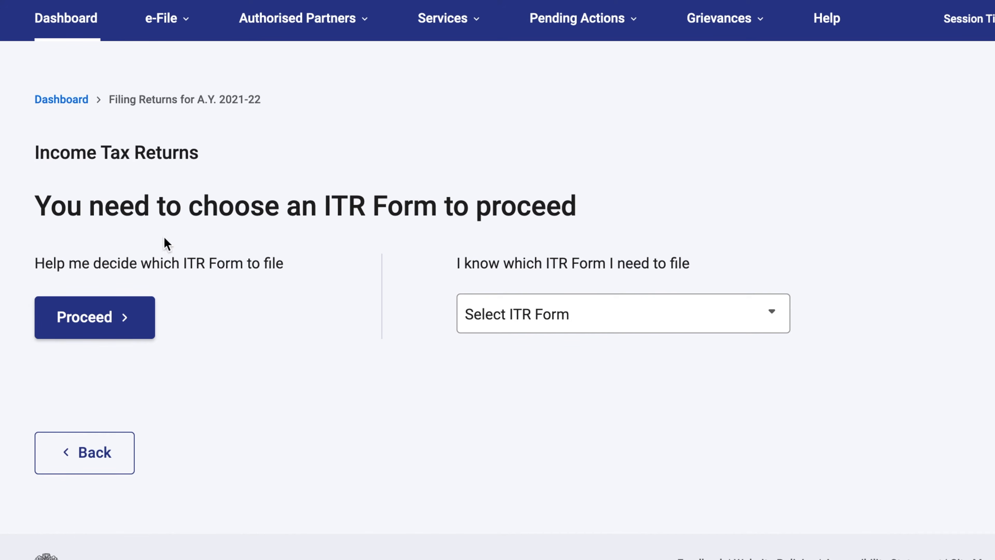
Step: Select ITR - 1 from the Select ITR Form list
{"action": "left_click_drag", "start_coordinate": [38, 205], "coordinate": [586, 206]}
{"action": "left_click", "coordinate": [584, 209]}
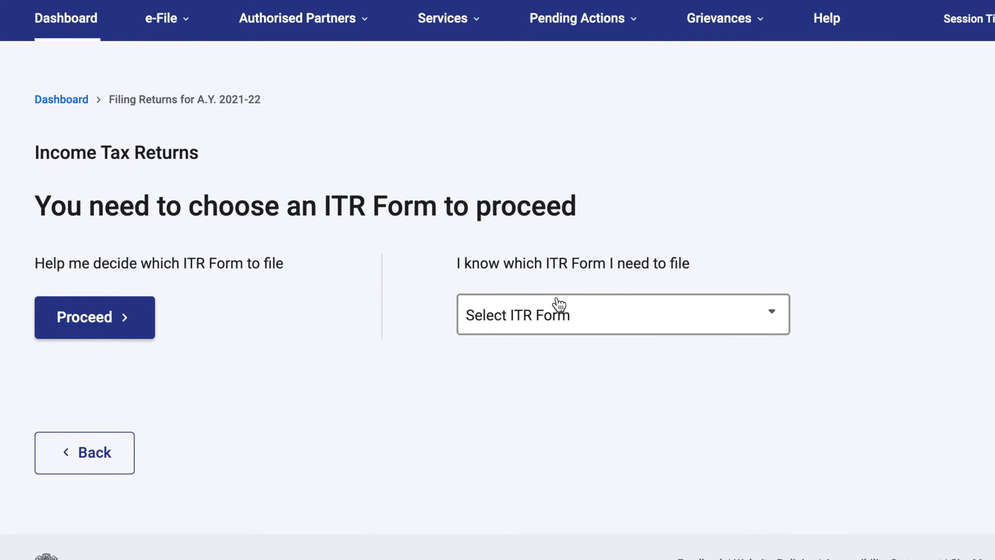
{"action": "left_click", "coordinate": [571, 312]}
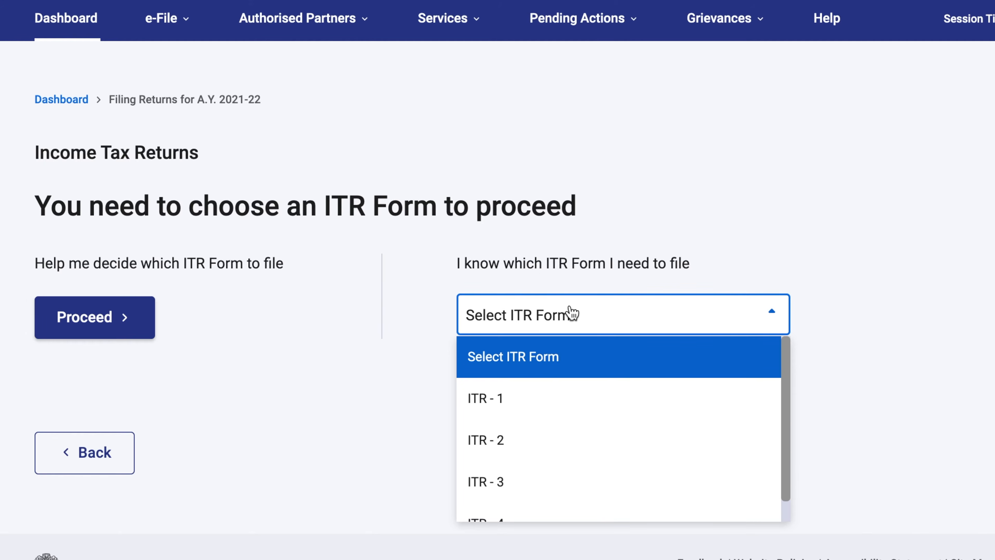
{"action": "scroll", "coordinate": [569, 403], "scroll_direction": "down", "scroll_amount": 1}
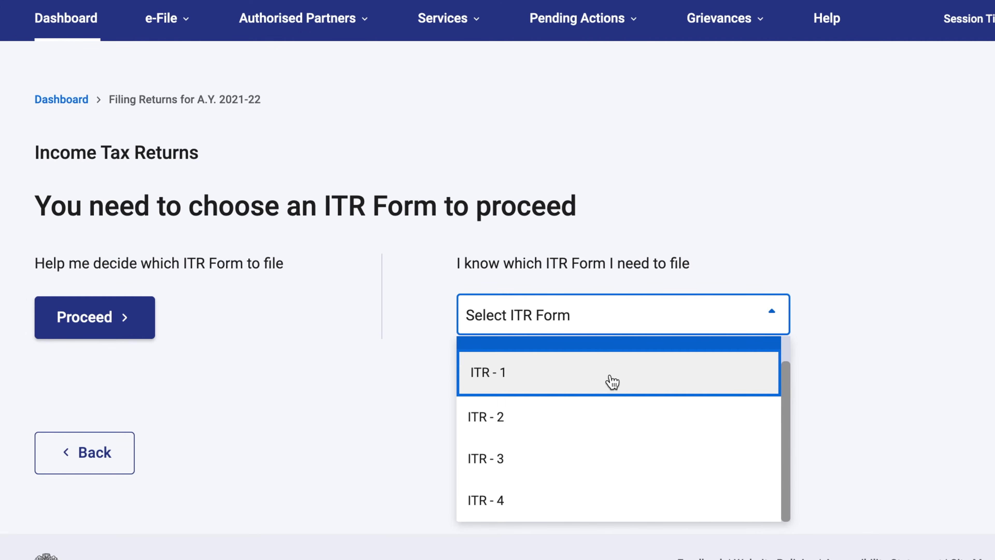
{"action": "left_click", "coordinate": [605, 382]}
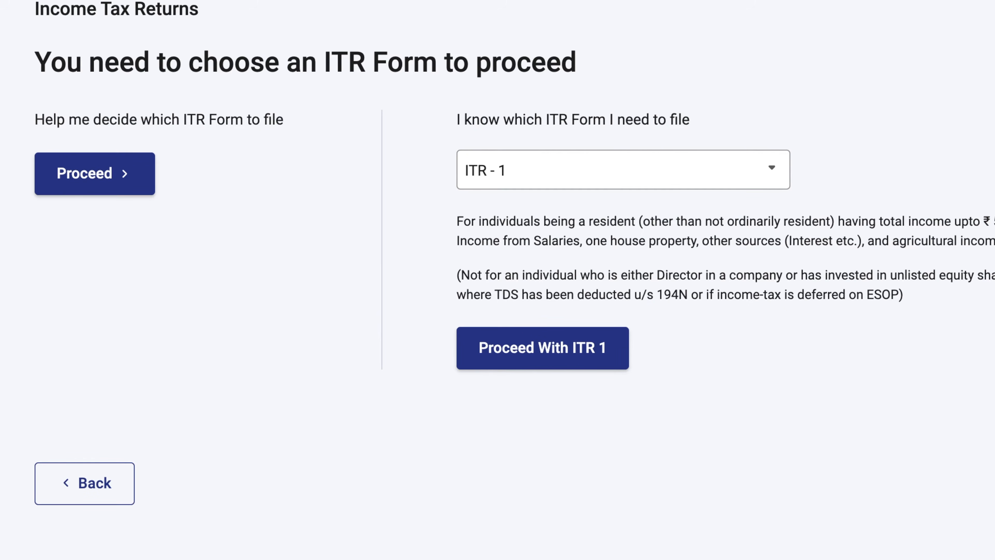
Step: Proceed with ITR 1 and scroll through its overview page
{"action": "left_click_drag", "start_coordinate": [952, 222], "coordinate": [994, 224]}
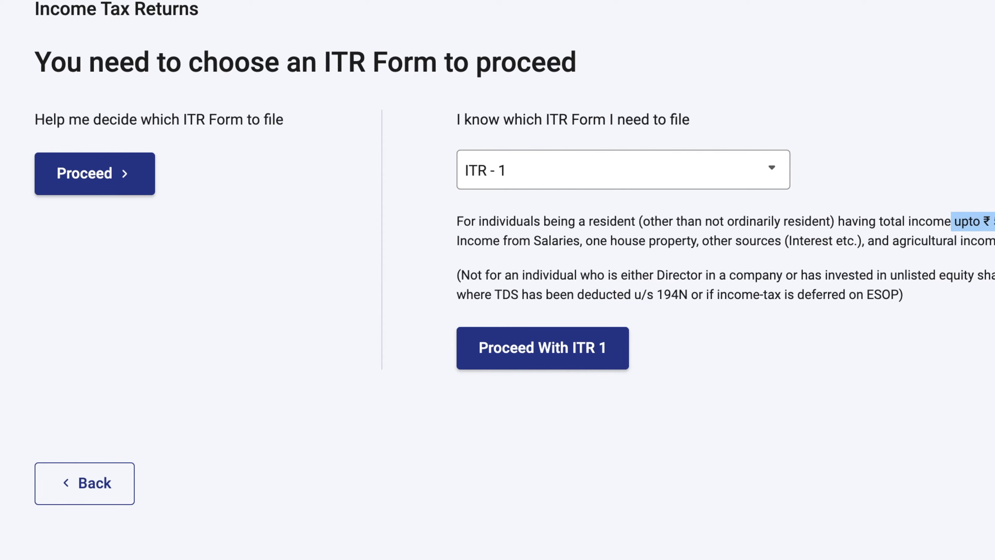
{"action": "left_click", "coordinate": [564, 350]}
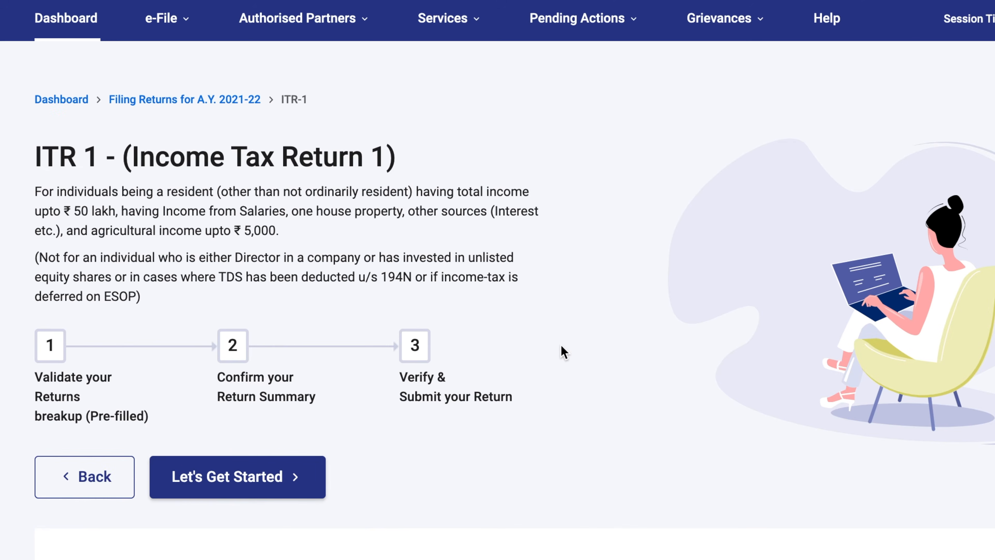
{"action": "scroll", "coordinate": [561, 346], "scroll_direction": "down", "scroll_amount": 2}
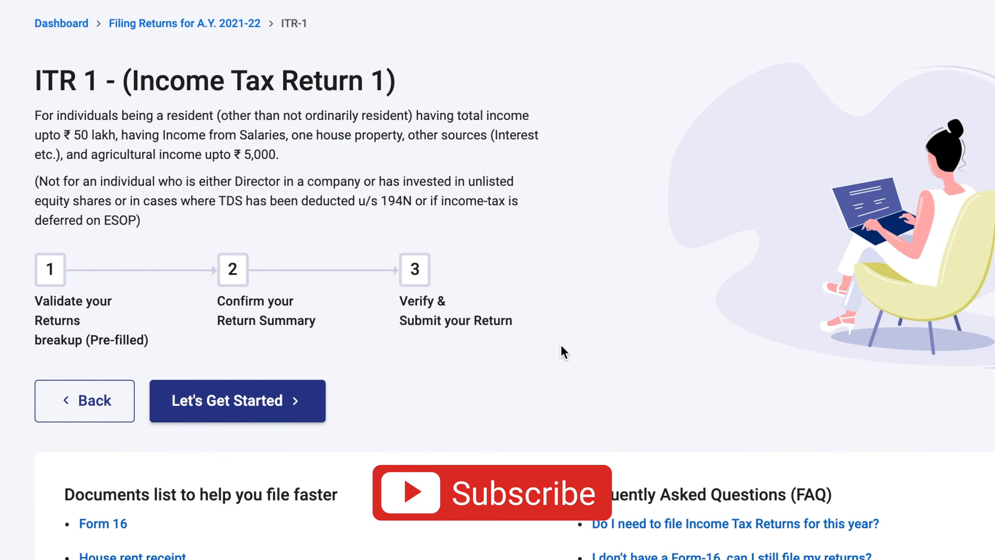
{"action": "scroll", "coordinate": [560, 345], "scroll_direction": "down", "scroll_amount": 1}
{"action": "scroll", "coordinate": [560, 348], "scroll_direction": "down", "scroll_amount": 1}
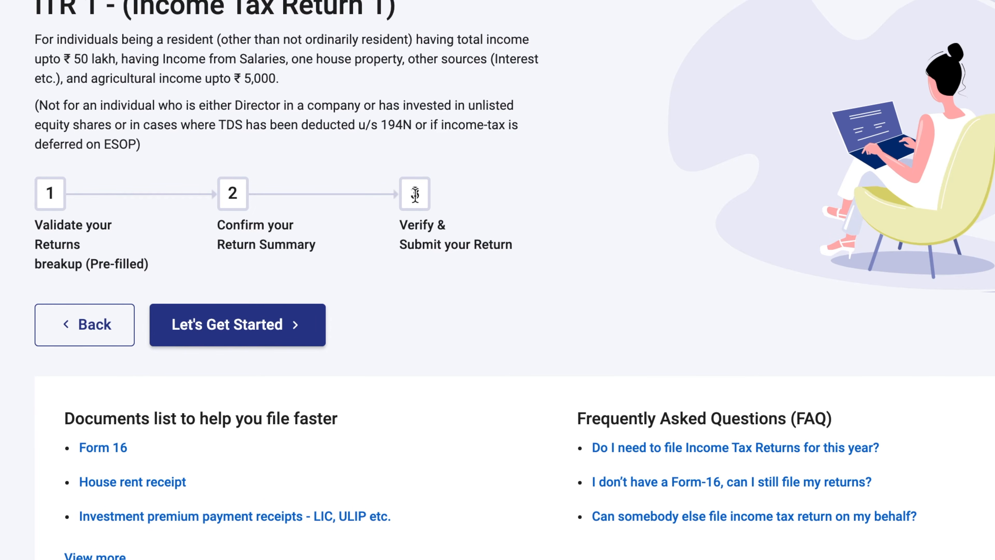
Step: Get started and give 'Taxable income is more than basic exemption limit' as the filing reason
{"action": "left_click", "coordinate": [243, 325]}
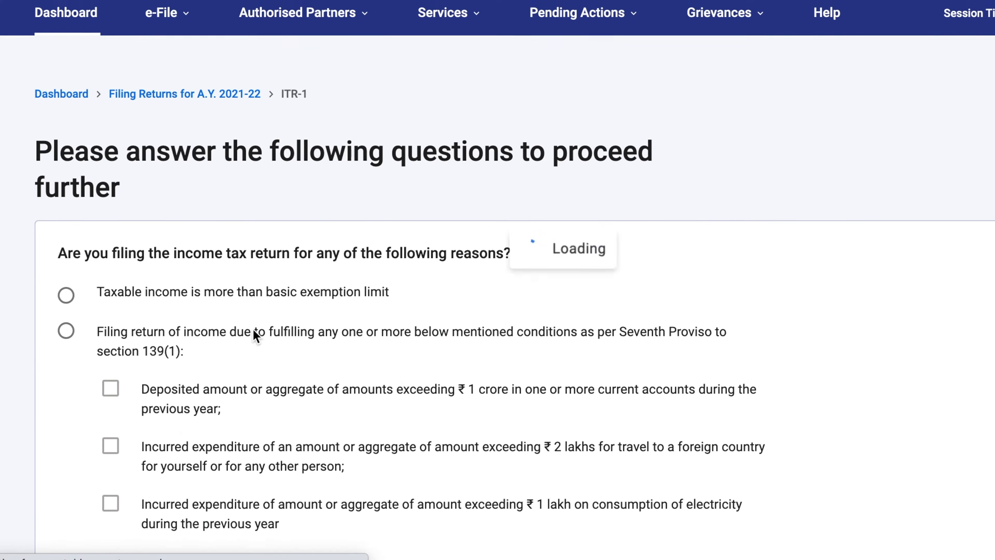
{"action": "scroll", "coordinate": [283, 337], "scroll_direction": "down", "scroll_amount": 2}
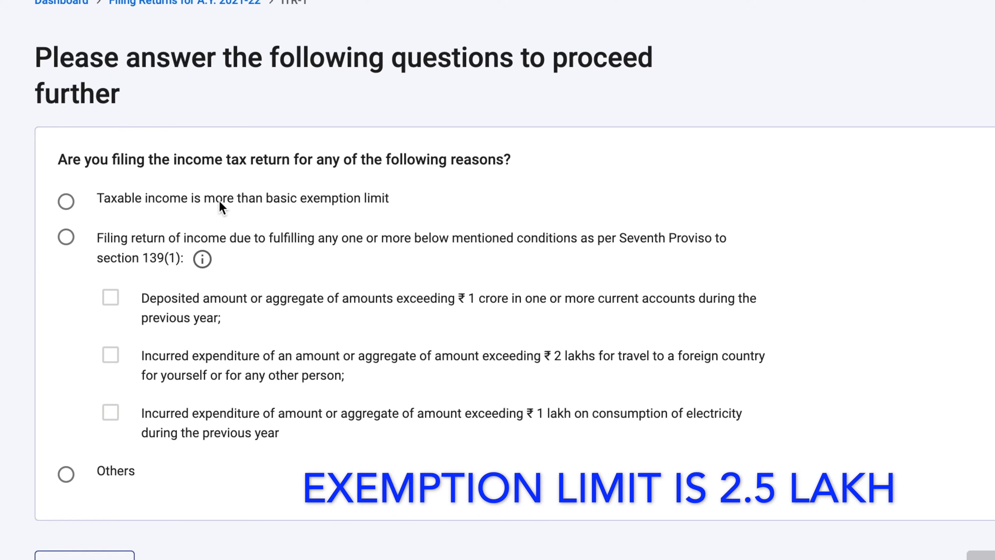
{"action": "left_click", "coordinate": [68, 204]}
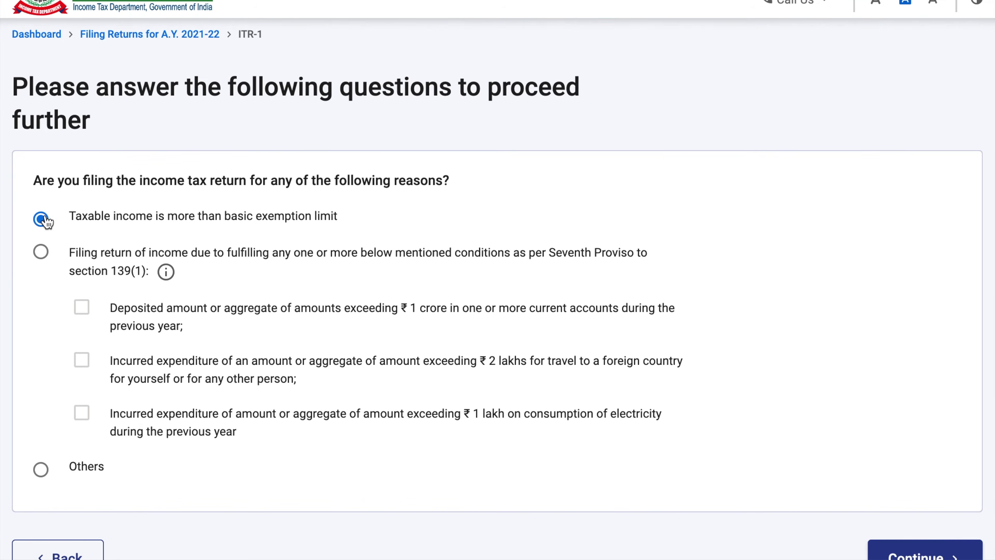
{"action": "scroll", "coordinate": [202, 205], "scroll_direction": "down", "scroll_amount": 1}
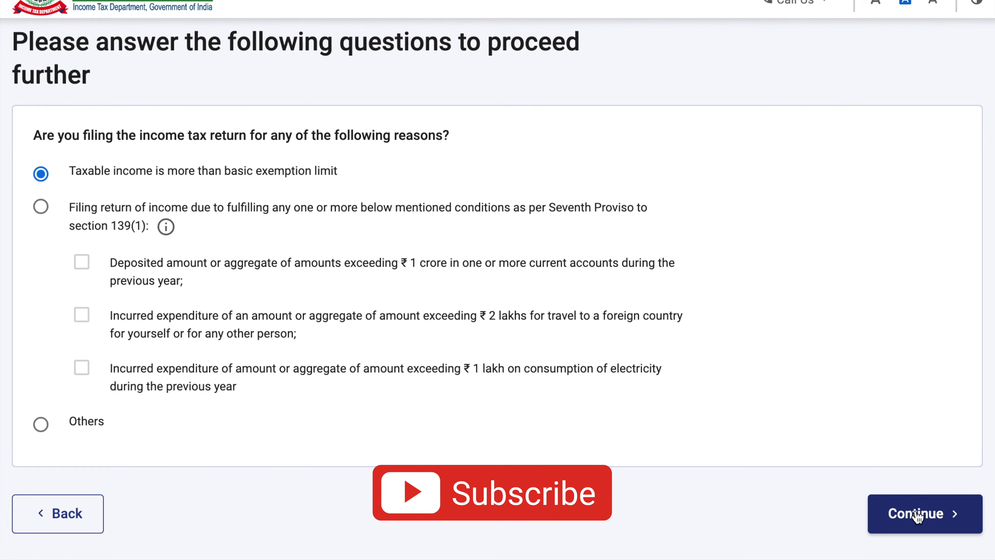
{"action": "left_click", "coordinate": [926, 515]}
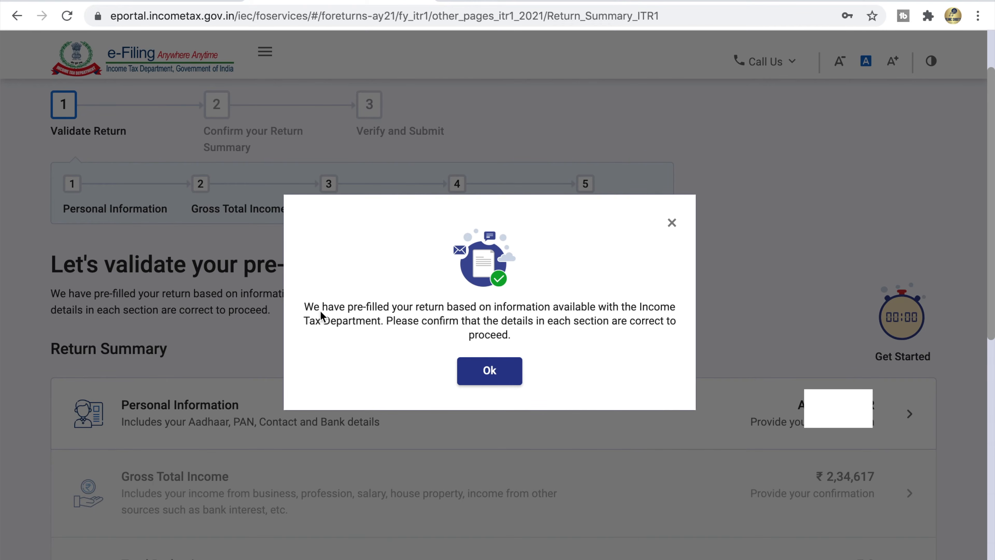
Step: Dismiss the pre-filled return notice with Ok
{"action": "left_click_drag", "start_coordinate": [310, 310], "coordinate": [510, 338]}
{"action": "left_click", "coordinate": [510, 339]}
{"action": "left_click", "coordinate": [500, 366]}
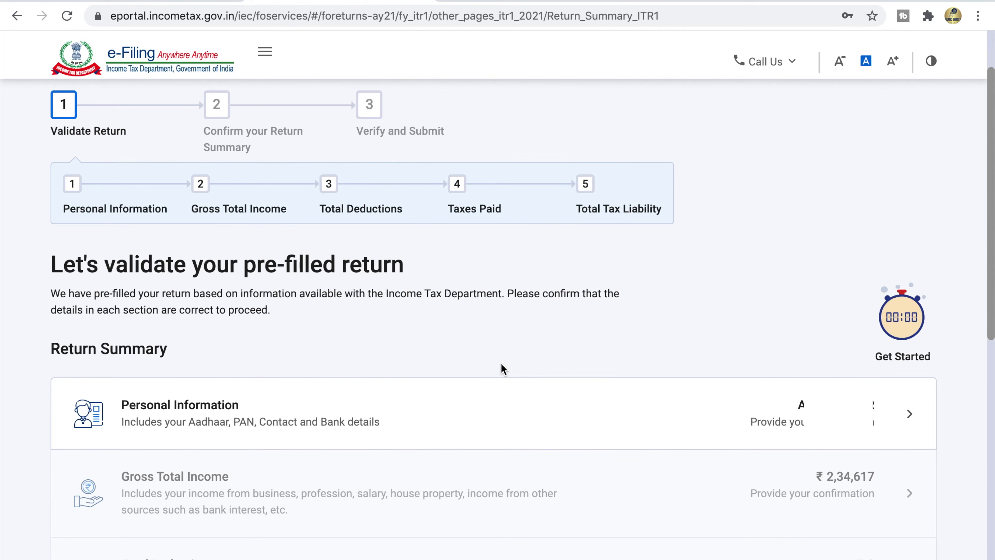
Step: Scroll through the Return Summary showing Gross Total Income of ₹2,34,617
{"action": "scroll", "coordinate": [501, 363], "scroll_direction": "down", "scroll_amount": 4}
{"action": "left_click_drag", "start_coordinate": [50, 100], "coordinate": [384, 115]}
{"action": "left_click", "coordinate": [383, 114]}
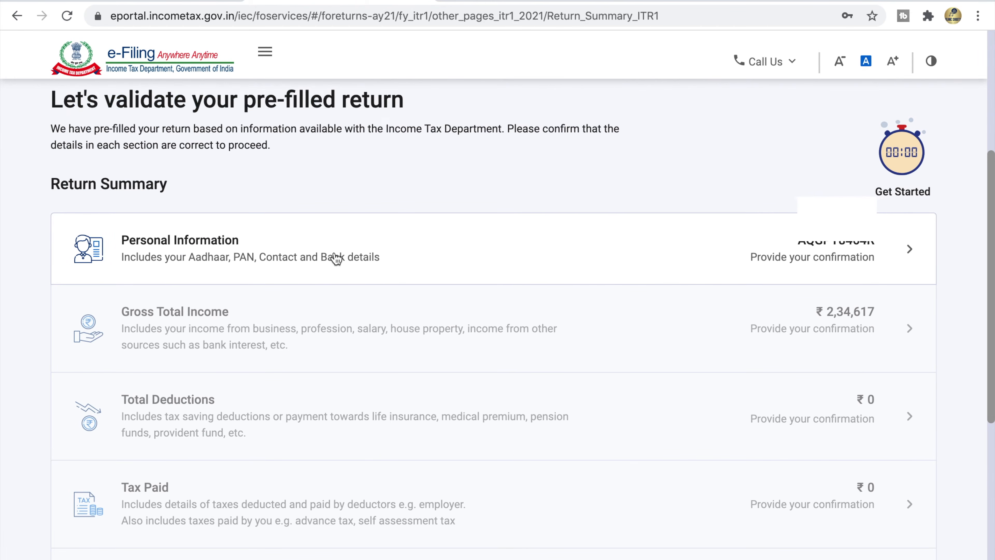
{"action": "scroll", "coordinate": [335, 254], "scroll_direction": "down", "scroll_amount": 1}
{"action": "scroll", "coordinate": [336, 258], "scroll_direction": "down", "scroll_amount": 3}
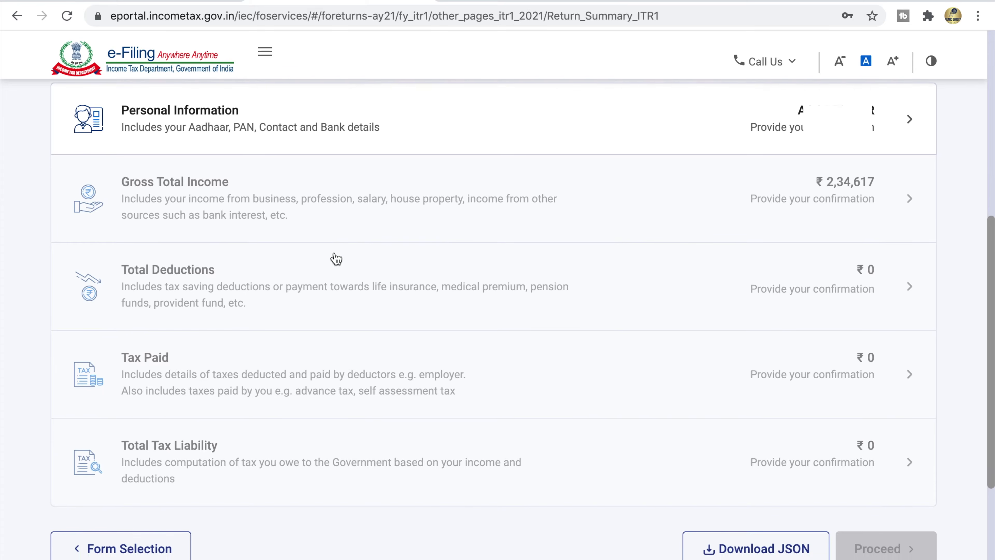
{"action": "scroll", "coordinate": [336, 259], "scroll_direction": "up", "scroll_amount": 1}
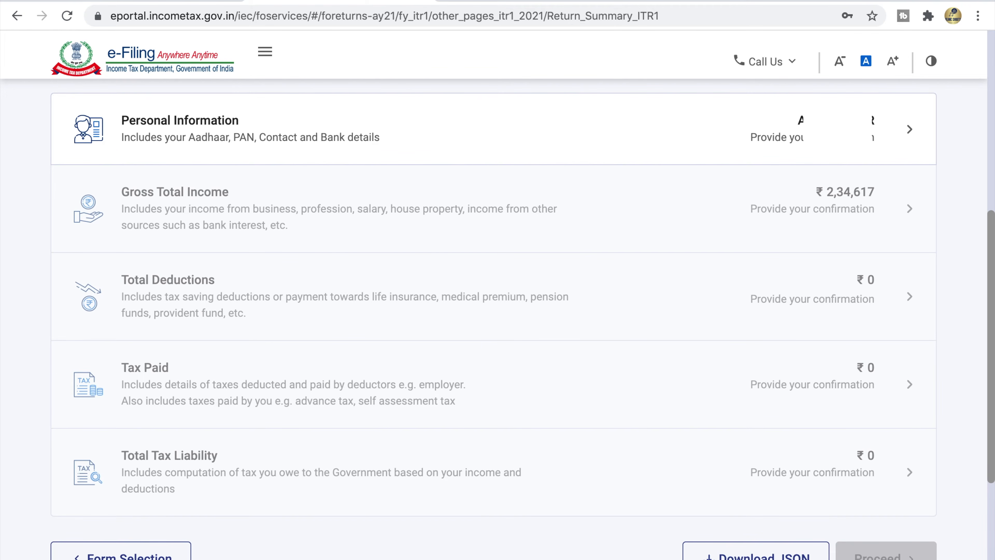
{"action": "left_click", "coordinate": [813, 148]}
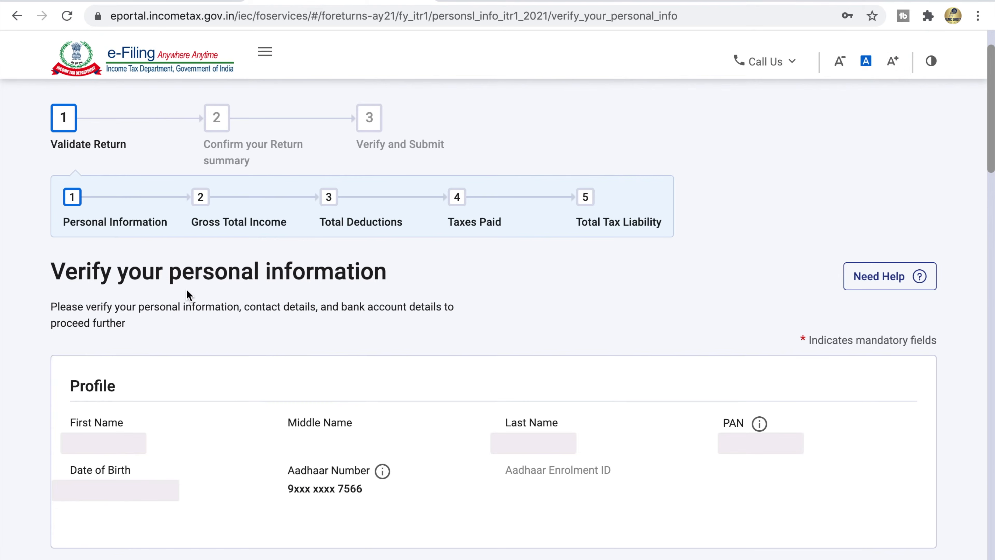
{"action": "left_click_drag", "start_coordinate": [55, 276], "coordinate": [383, 279]}
{"action": "left_click", "coordinate": [385, 280]}
{"action": "left_click_drag", "start_coordinate": [68, 379], "coordinate": [120, 384]}
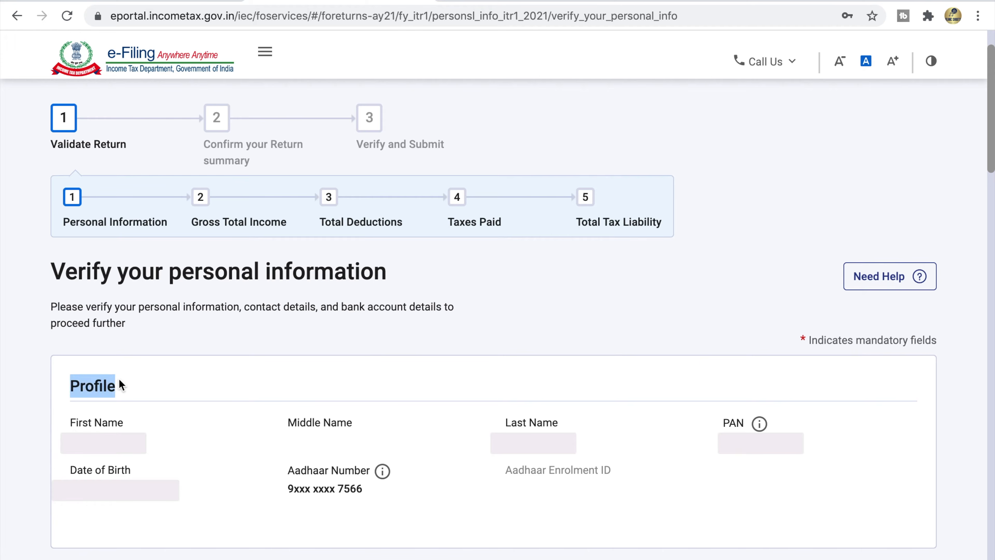
{"action": "left_click_drag", "start_coordinate": [70, 431], "coordinate": [138, 432]}
{"action": "triple_click", "coordinate": [295, 423]}
{"action": "left_click", "coordinate": [524, 420]}
{"action": "triple_click", "coordinate": [525, 423]}
{"action": "triple_click", "coordinate": [733, 423]}
{"action": "triple_click", "coordinate": [111, 470]}
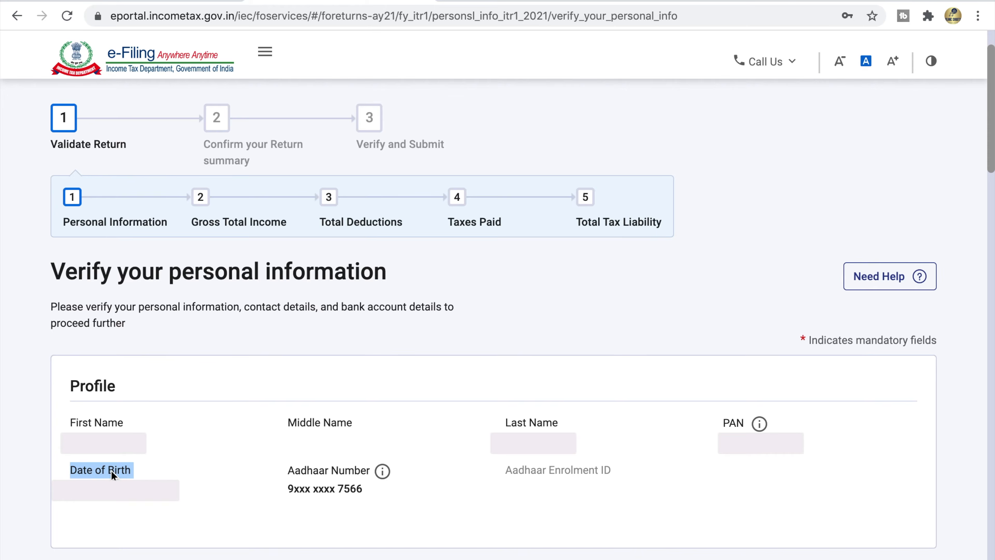
{"action": "scroll", "coordinate": [125, 161], "scroll_direction": "down", "scroll_amount": 6}
{"action": "left_click_drag", "start_coordinate": [68, 127], "coordinate": [143, 120]}
{"action": "left_click", "coordinate": [142, 120]}
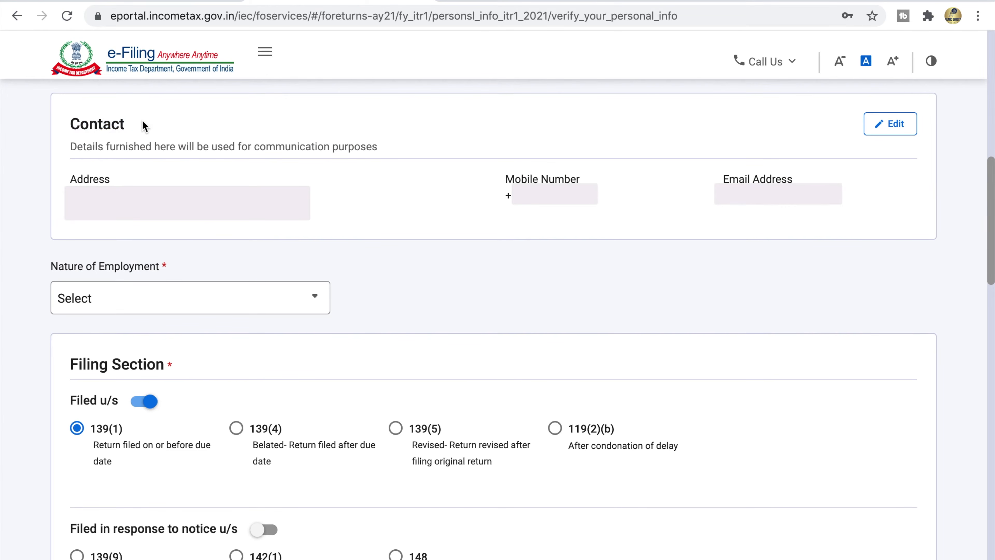
{"action": "double_click", "coordinate": [71, 183]}
{"action": "triple_click", "coordinate": [521, 179]}
{"action": "triple_click", "coordinate": [758, 179]}
{"action": "left_click", "coordinate": [745, 179]}
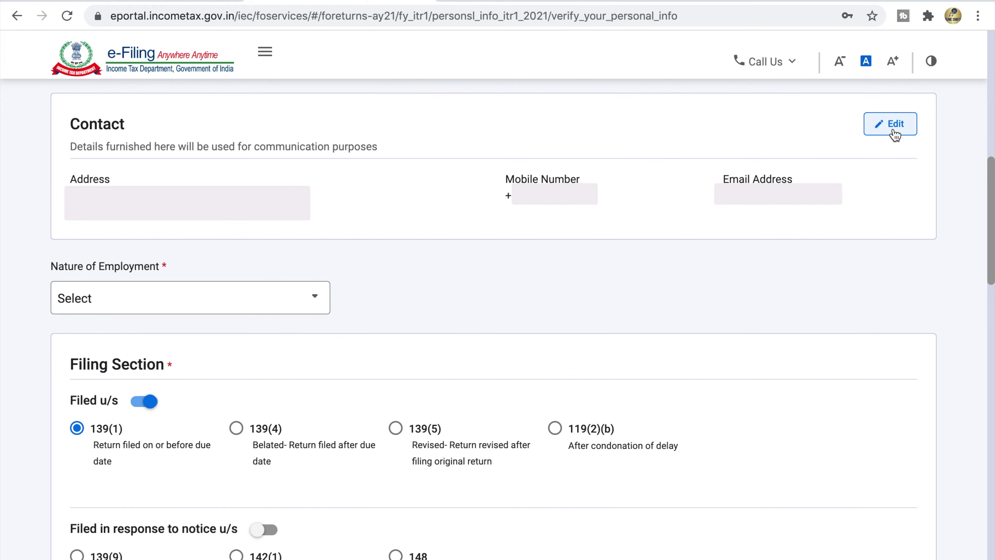
Step: Choose Others as the Nature of Employment
{"action": "scroll", "coordinate": [895, 133], "scroll_direction": "down", "scroll_amount": 5}
{"action": "left_click_drag", "start_coordinate": [53, 98], "coordinate": [174, 101]}
{"action": "left_click", "coordinate": [180, 125]}
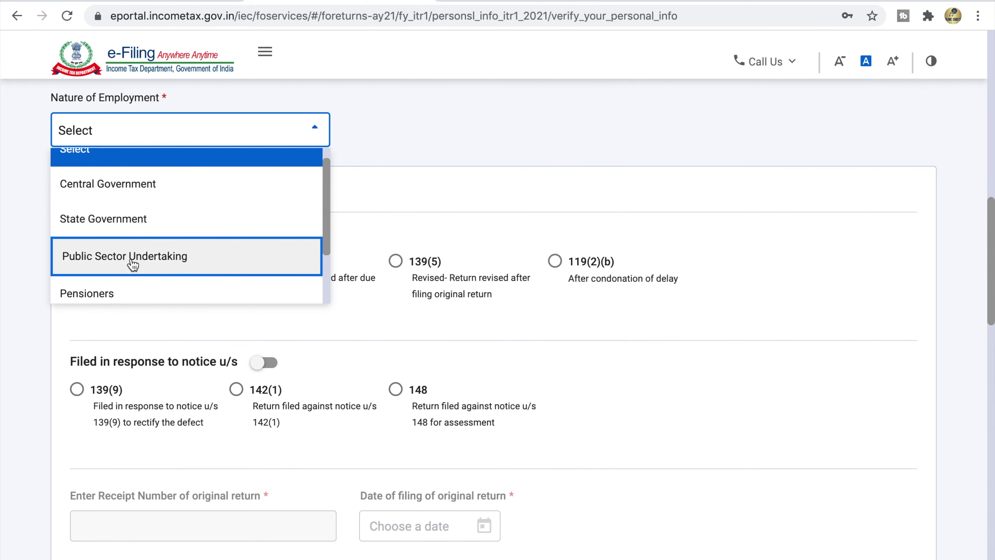
{"action": "scroll", "coordinate": [133, 264], "scroll_direction": "down", "scroll_amount": 2}
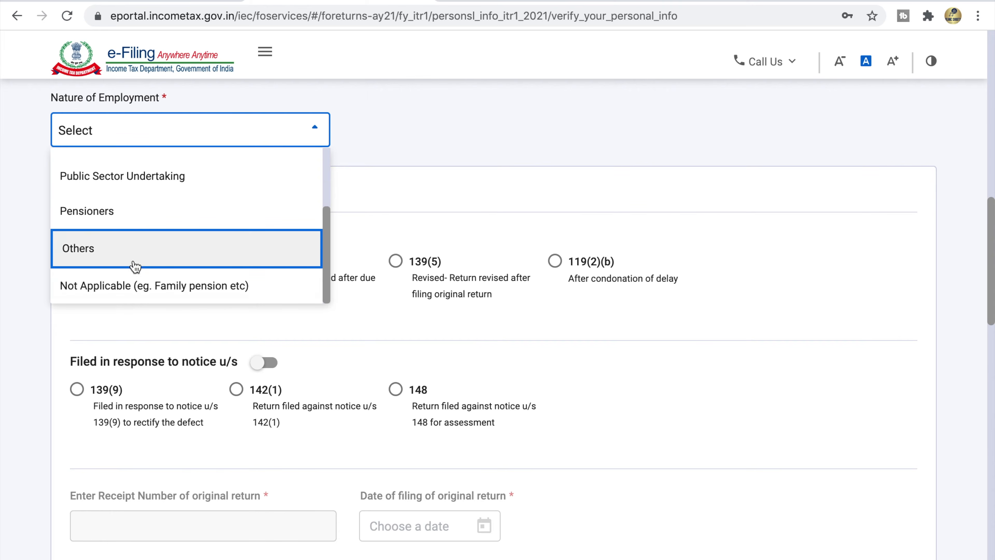
{"action": "left_click", "coordinate": [124, 259]}
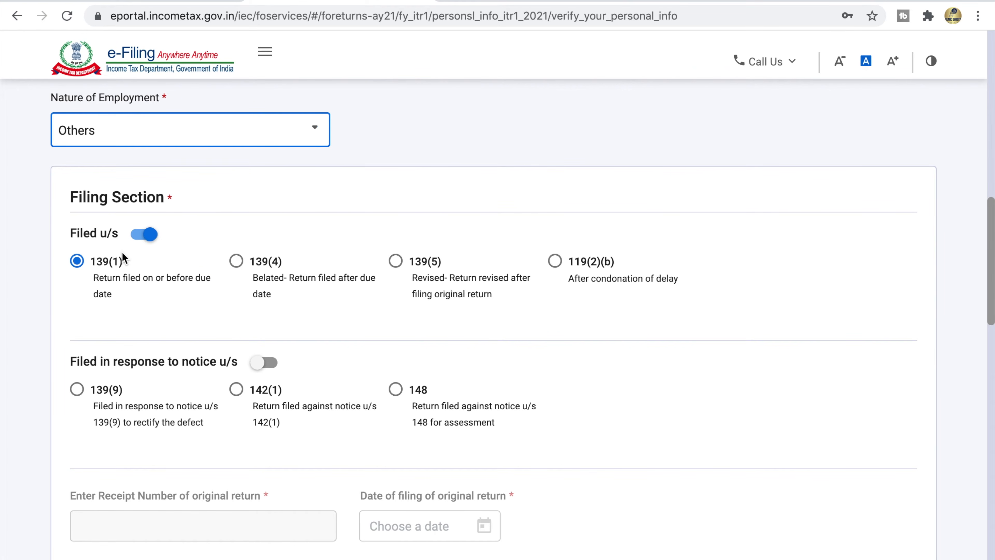
{"action": "left_click", "coordinate": [232, 191]}
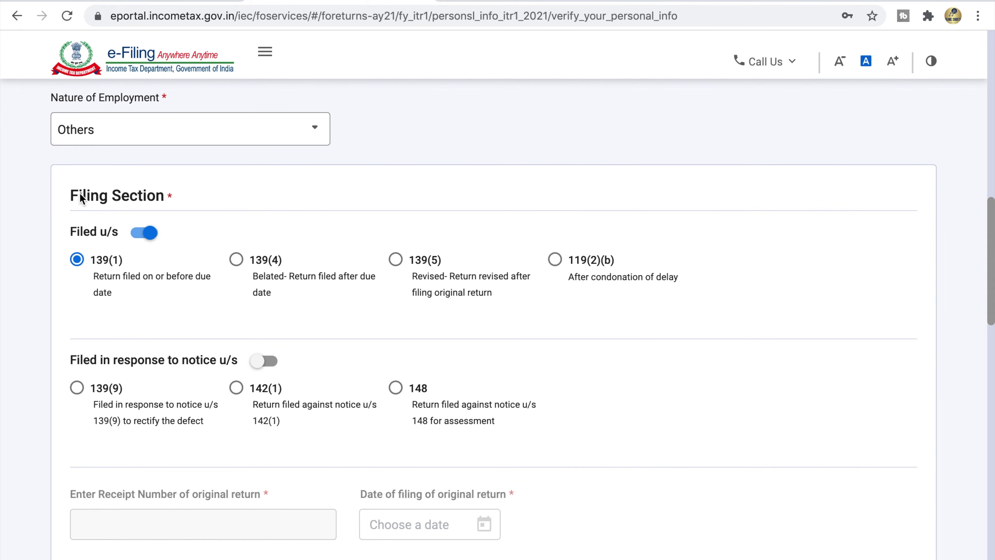
Step: Review the Filing Section: filed under 139(1), not in response to a notice
{"action": "left_click_drag", "start_coordinate": [71, 196], "coordinate": [167, 198]}
{"action": "left_click", "coordinate": [168, 198]}
{"action": "left_click_drag", "start_coordinate": [94, 276], "coordinate": [114, 293]}
{"action": "left_click_drag", "start_coordinate": [70, 360], "coordinate": [236, 363]}
{"action": "left_click", "coordinate": [237, 363]}
Step: Answer Yes to opting for the new tax regime u/s 115BAC
{"action": "scroll", "coordinate": [291, 390], "scroll_direction": "down", "scroll_amount": 9}
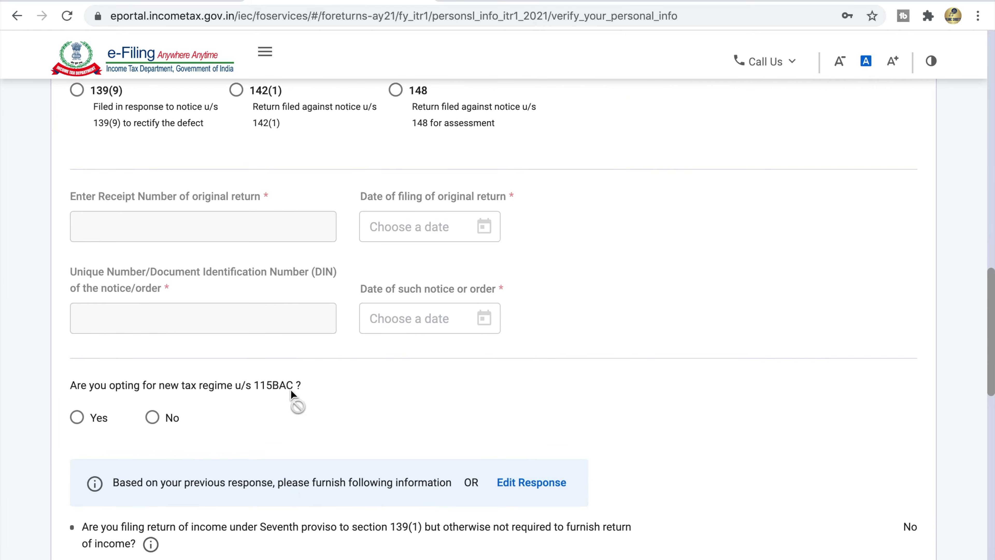
{"action": "scroll", "coordinate": [292, 393], "scroll_direction": "down", "scroll_amount": 5}
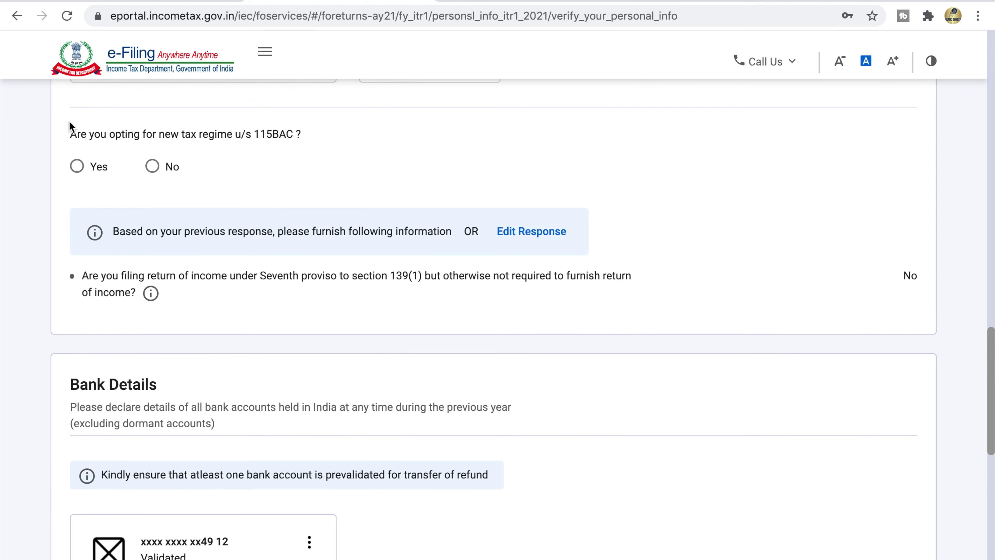
{"action": "left_click_drag", "start_coordinate": [66, 135], "coordinate": [303, 139]}
{"action": "left_click", "coordinate": [303, 138]}
{"action": "left_click", "coordinate": [77, 166]}
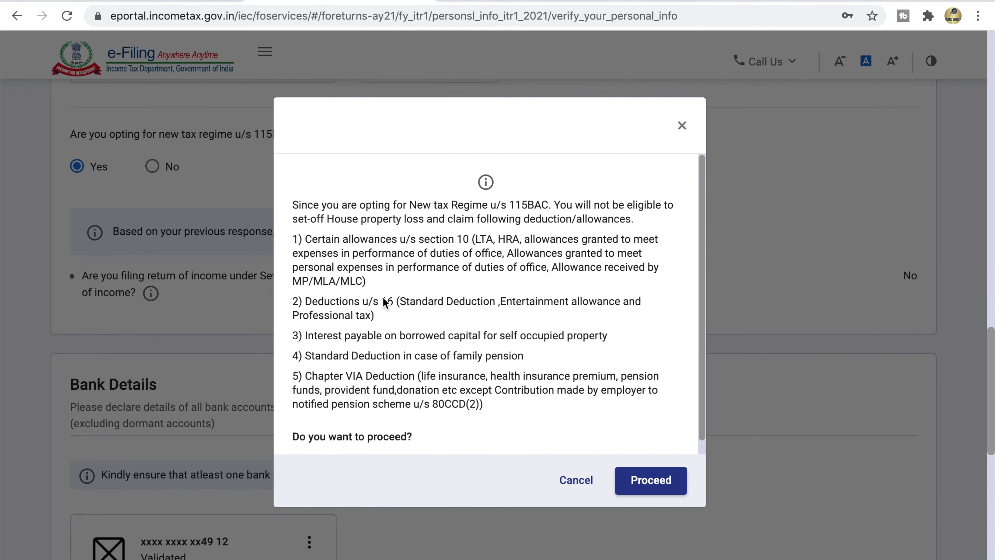
Step: Review the warning about forgone section 10 allowances and section 16 deductions, then Proceed
{"action": "left_click_drag", "start_coordinate": [290, 205], "coordinate": [633, 218]}
{"action": "left_click", "coordinate": [576, 204]}
{"action": "left_click_drag", "start_coordinate": [554, 204], "coordinate": [662, 210]}
{"action": "left_click", "coordinate": [623, 220]}
{"action": "scroll", "coordinate": [622, 215], "scroll_direction": "down", "scroll_amount": 3}
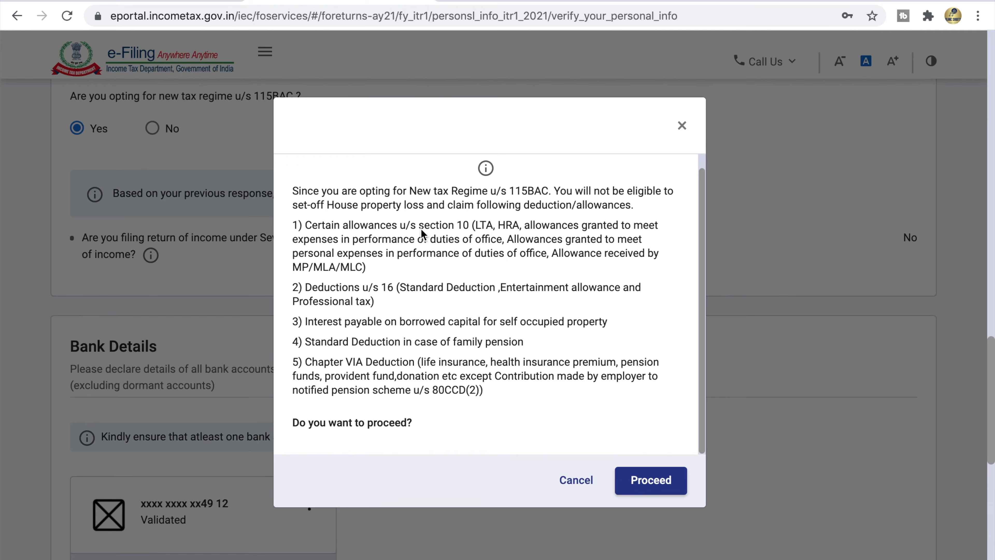
{"action": "left_click_drag", "start_coordinate": [498, 226], "coordinate": [419, 269]}
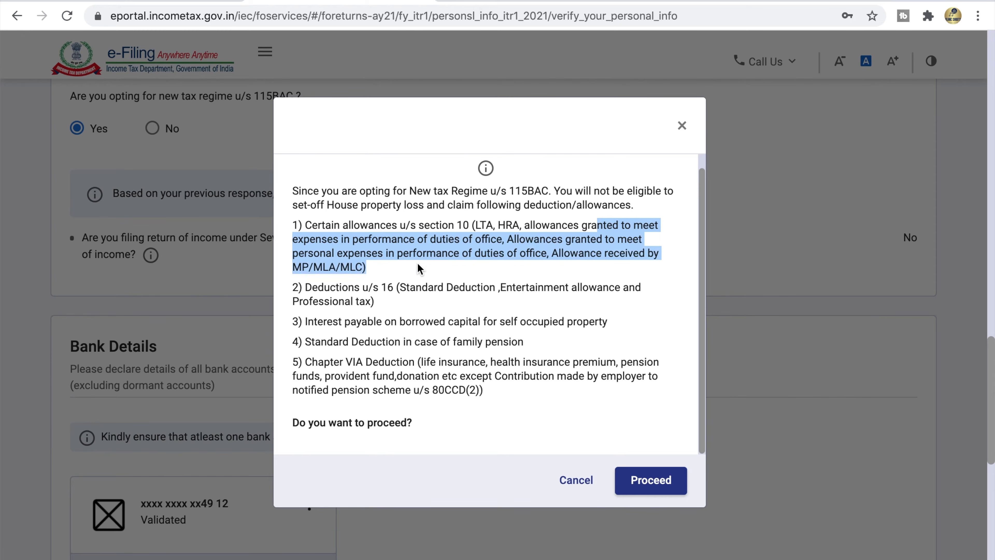
{"action": "left_click", "coordinate": [391, 276]}
{"action": "left_click_drag", "start_coordinate": [306, 287], "coordinate": [389, 306]}
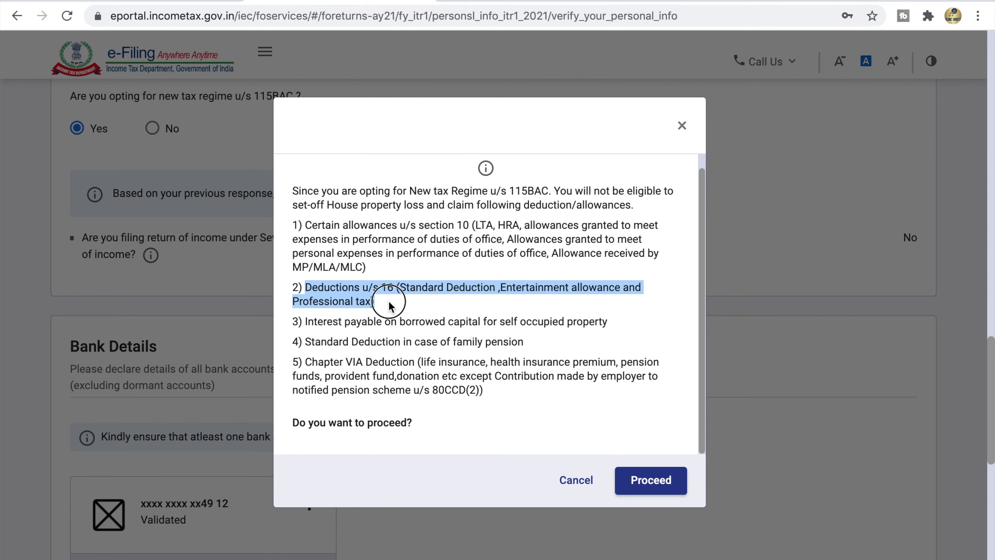
{"action": "left_click", "coordinate": [389, 306]}
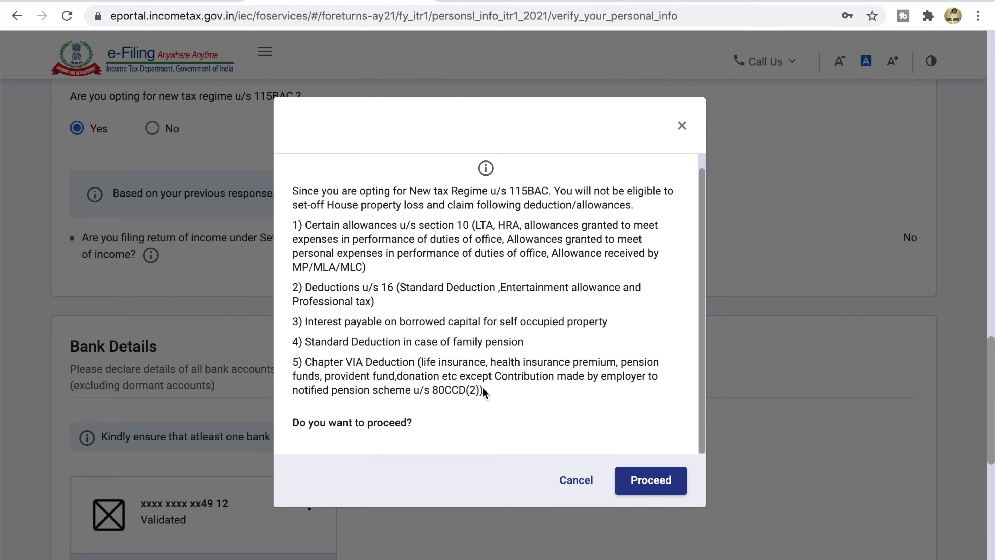
{"action": "left_click", "coordinate": [630, 479]}
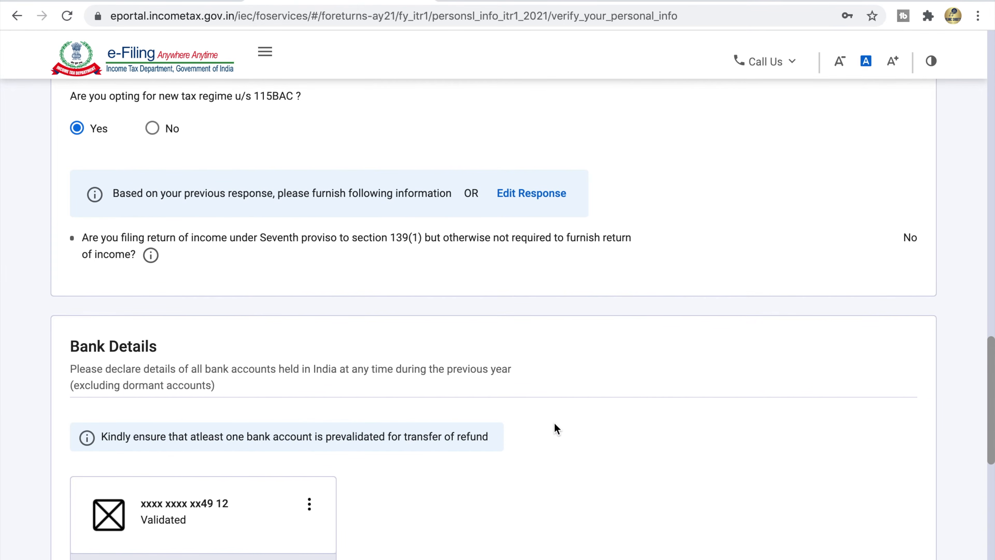
Step: Review the Bank Details and pre-validated account note, then confirm Personal Information
{"action": "scroll", "coordinate": [554, 423], "scroll_direction": "down", "scroll_amount": 6}
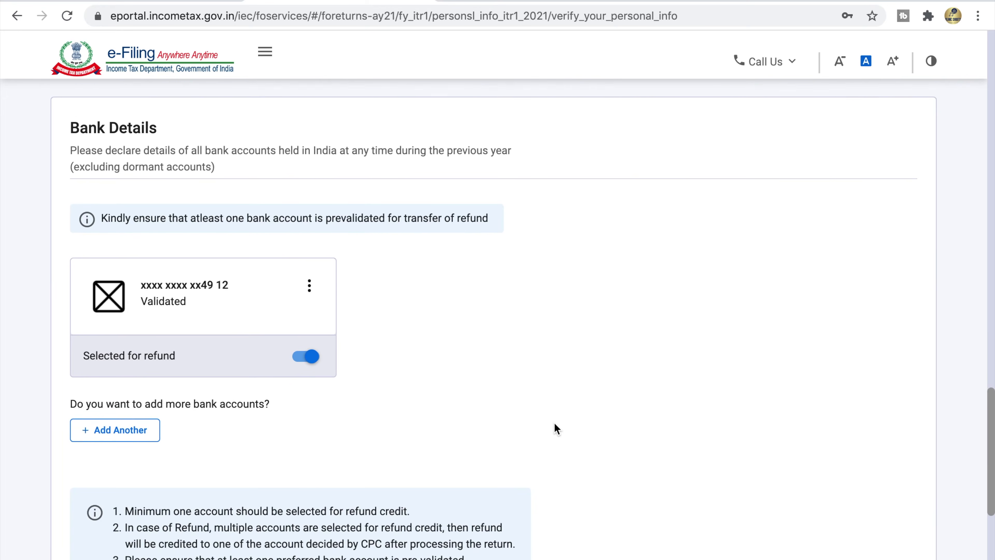
{"action": "left_click_drag", "start_coordinate": [77, 127], "coordinate": [166, 126]}
{"action": "left_click", "coordinate": [166, 127]}
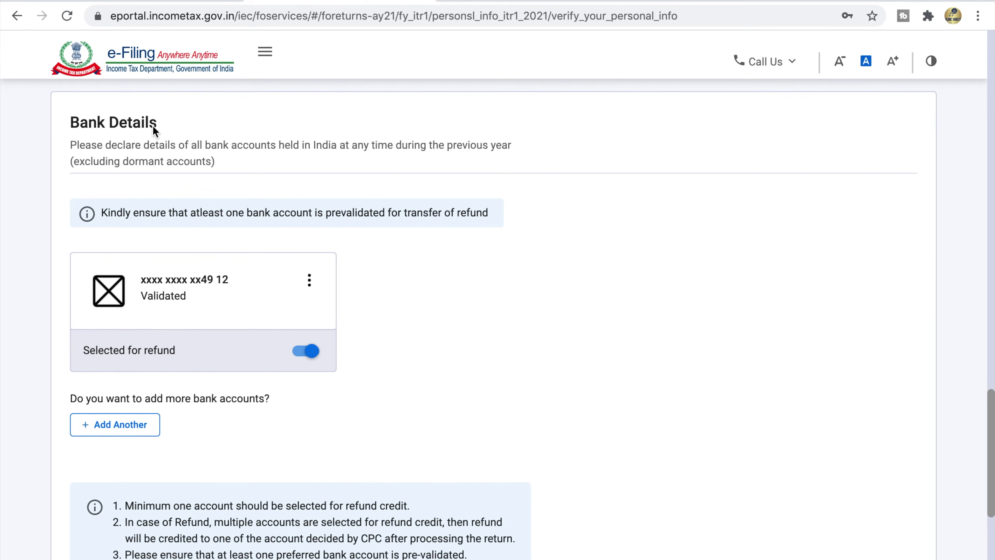
{"action": "left_click_drag", "start_coordinate": [70, 144], "coordinate": [511, 144]}
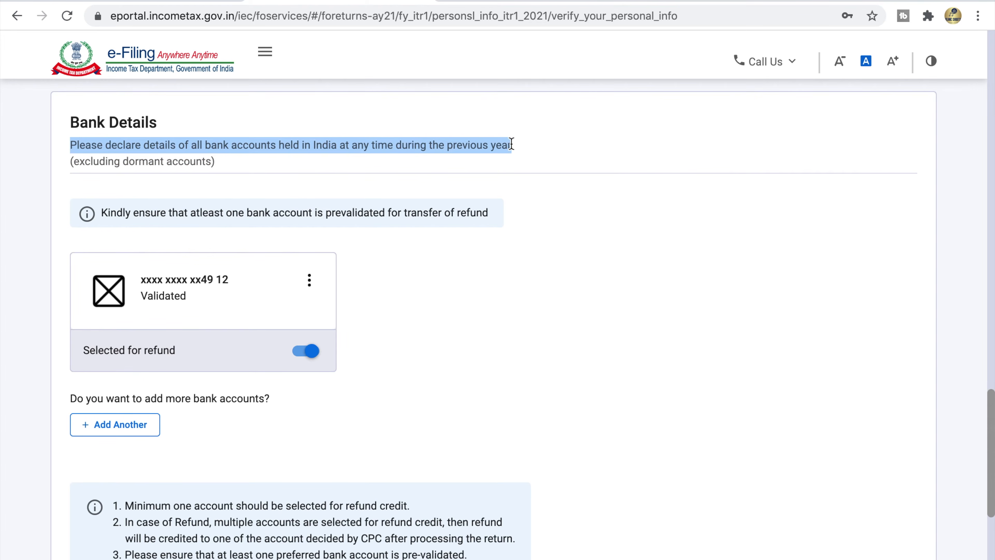
{"action": "left_click", "coordinate": [511, 144]}
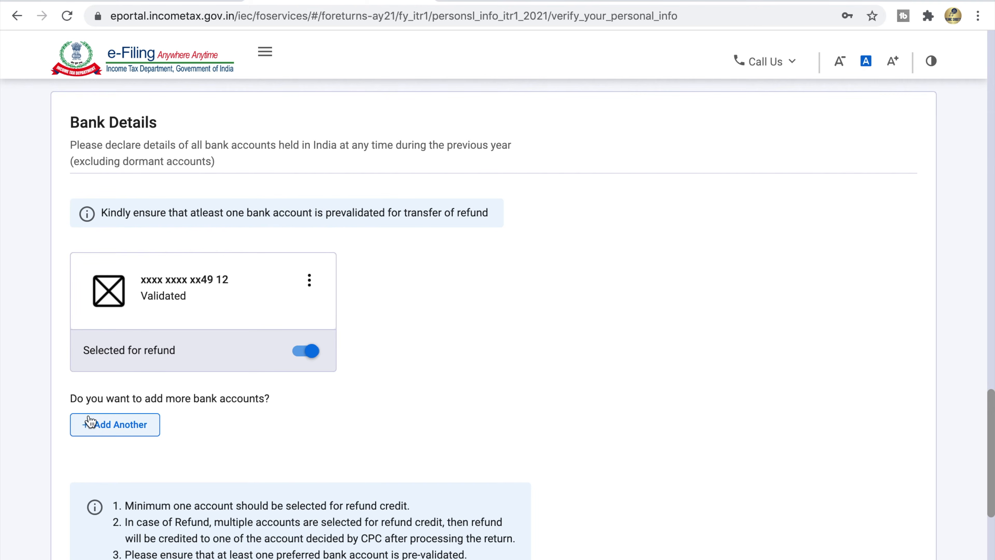
{"action": "scroll", "coordinate": [115, 427], "scroll_direction": "down", "scroll_amount": 4}
{"action": "left_click_drag", "start_coordinate": [124, 352], "coordinate": [411, 354]}
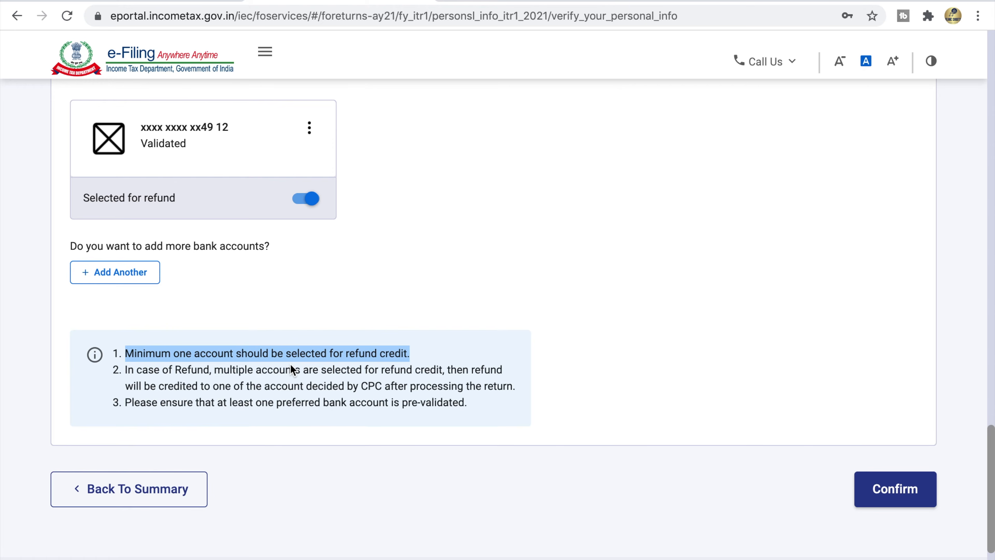
{"action": "left_click_drag", "start_coordinate": [131, 402], "coordinate": [452, 410]}
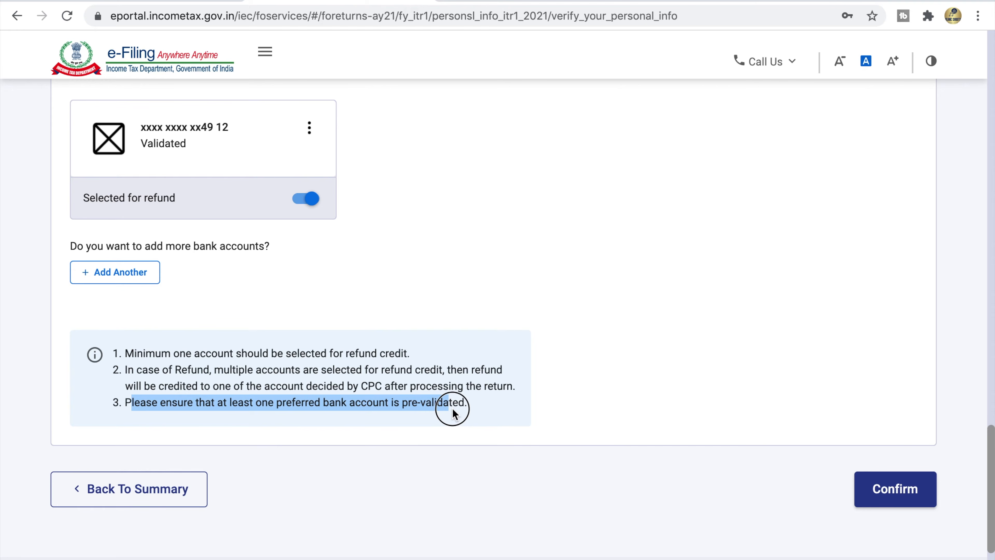
{"action": "left_click_drag", "start_coordinate": [452, 413], "coordinate": [455, 410]}
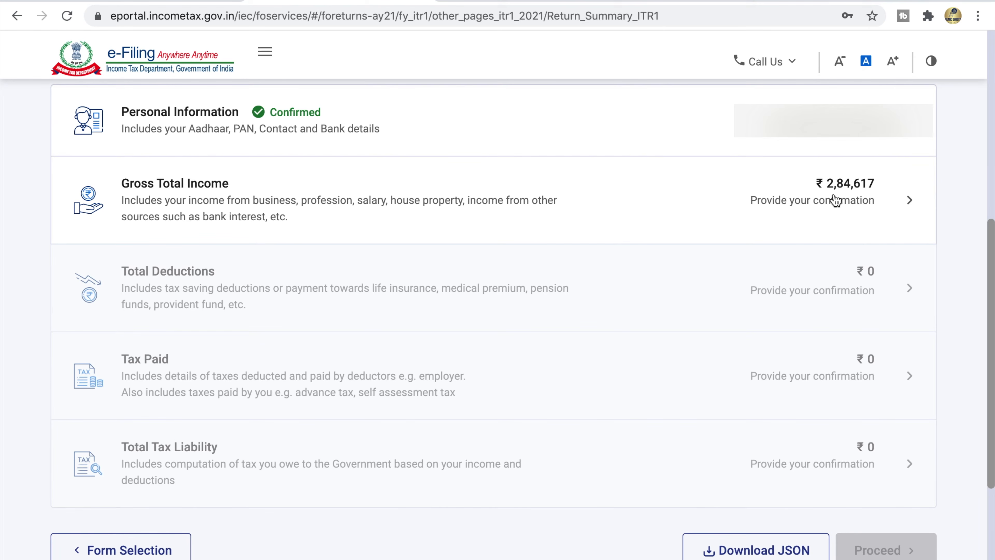
Step: Open Gross Total Income and answer No to the travel, transport and other salary exemption questions
{"action": "left_click", "coordinate": [857, 200]}
{"action": "left_click_drag", "start_coordinate": [51, 164], "coordinate": [125, 169]}
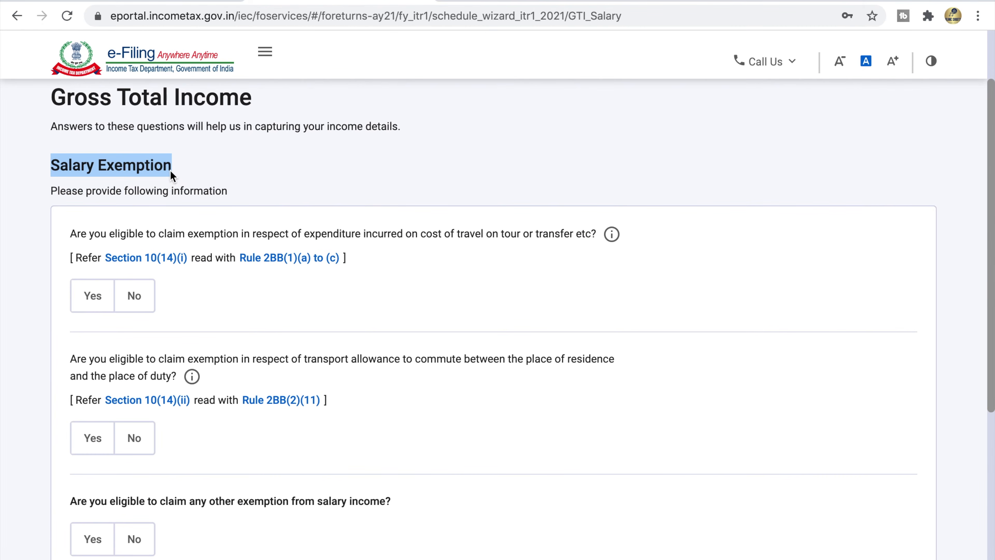
{"action": "triple_click", "coordinate": [148, 192]}
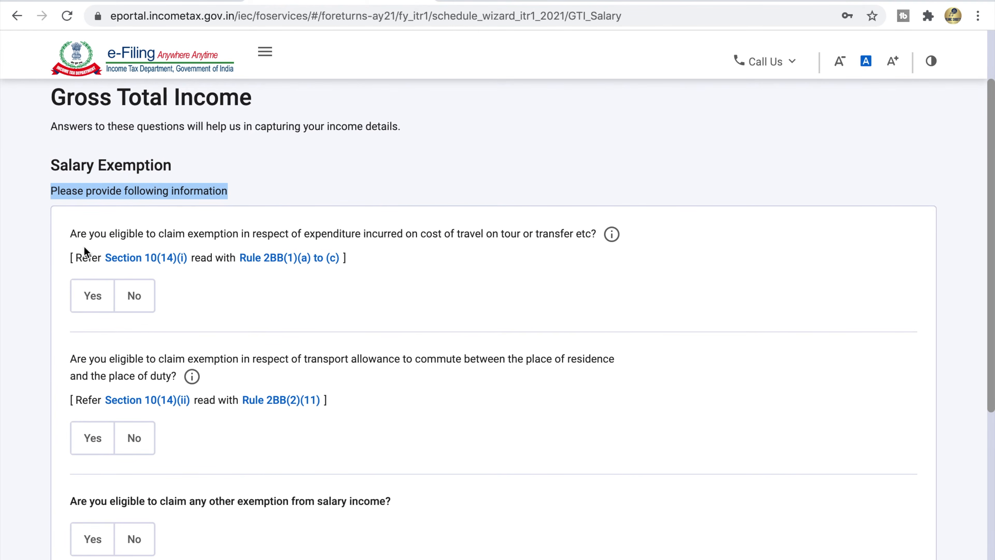
{"action": "left_click_drag", "start_coordinate": [74, 235], "coordinate": [249, 235]}
{"action": "mouse_move", "coordinate": [613, 235]}
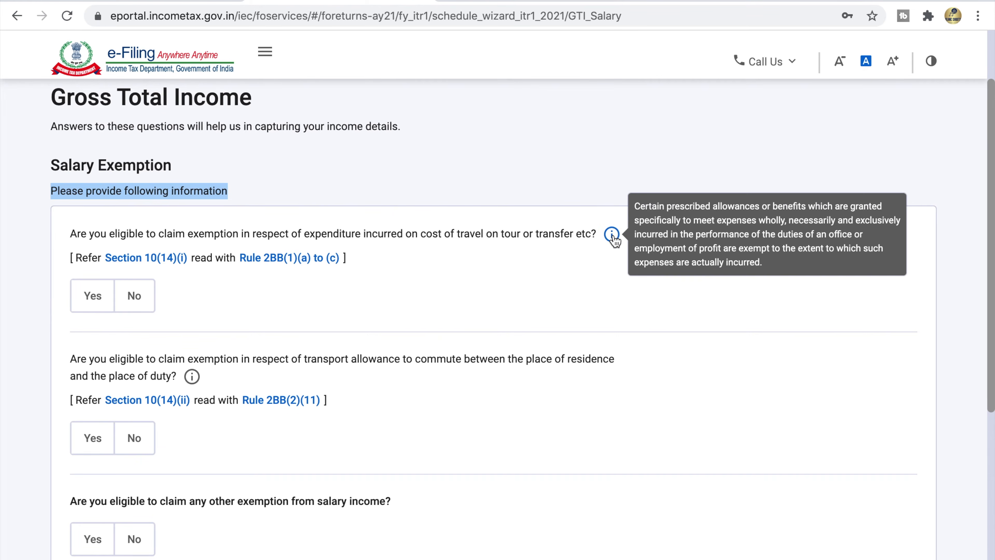
{"action": "left_click", "coordinate": [134, 295]}
{"action": "mouse_move", "coordinate": [192, 377]}
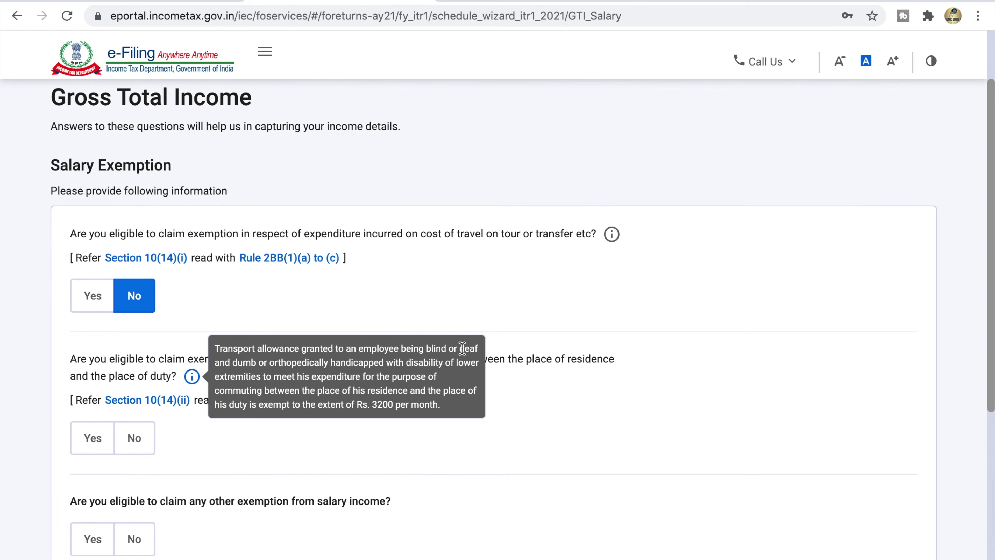
{"action": "left_click", "coordinate": [140, 439]}
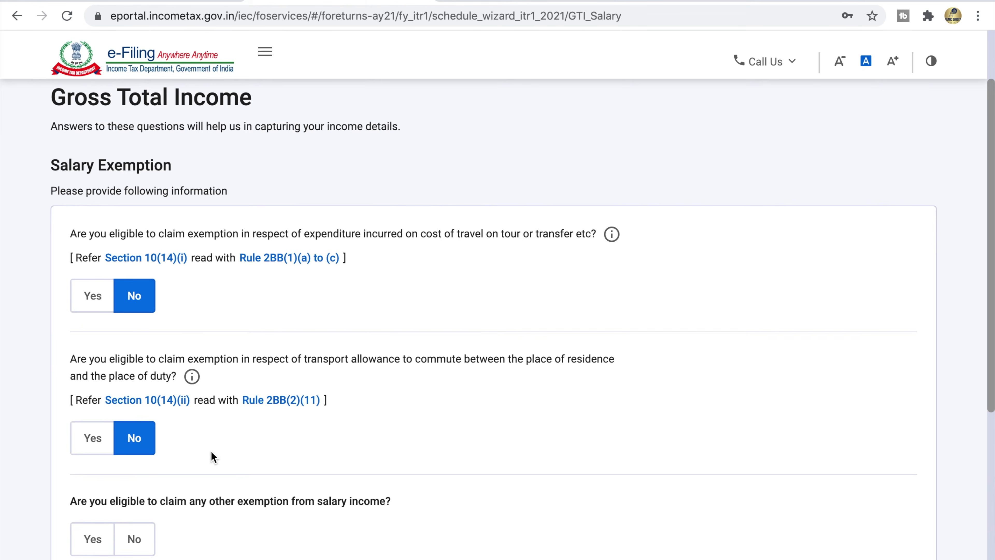
{"action": "scroll", "coordinate": [212, 456], "scroll_direction": "down", "scroll_amount": 5}
{"action": "left_click", "coordinate": [134, 341]}
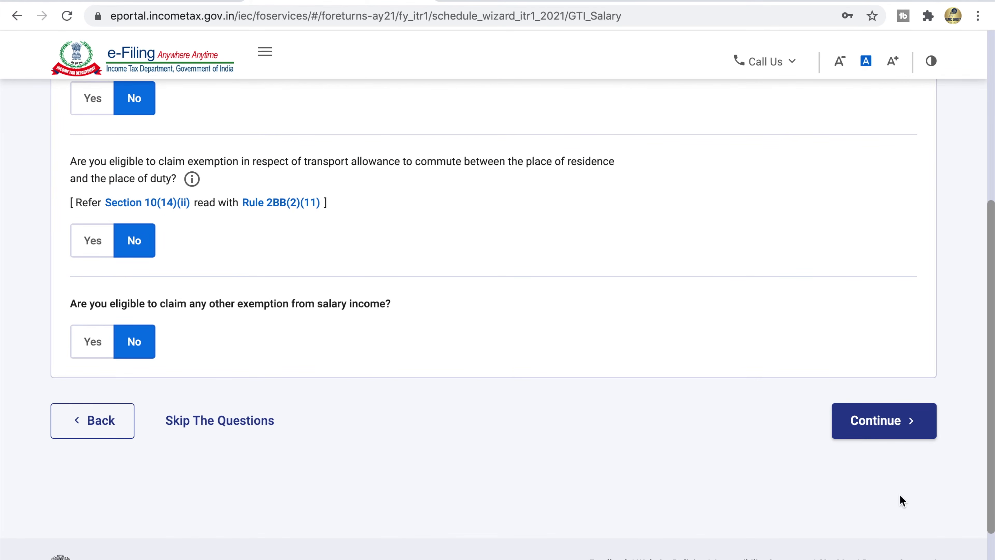
Step: Continue to the income source verification page showing Gross Salary ₹2,82,158
{"action": "left_click", "coordinate": [892, 422]}
{"action": "left_click_drag", "start_coordinate": [52, 107], "coordinate": [406, 98]}
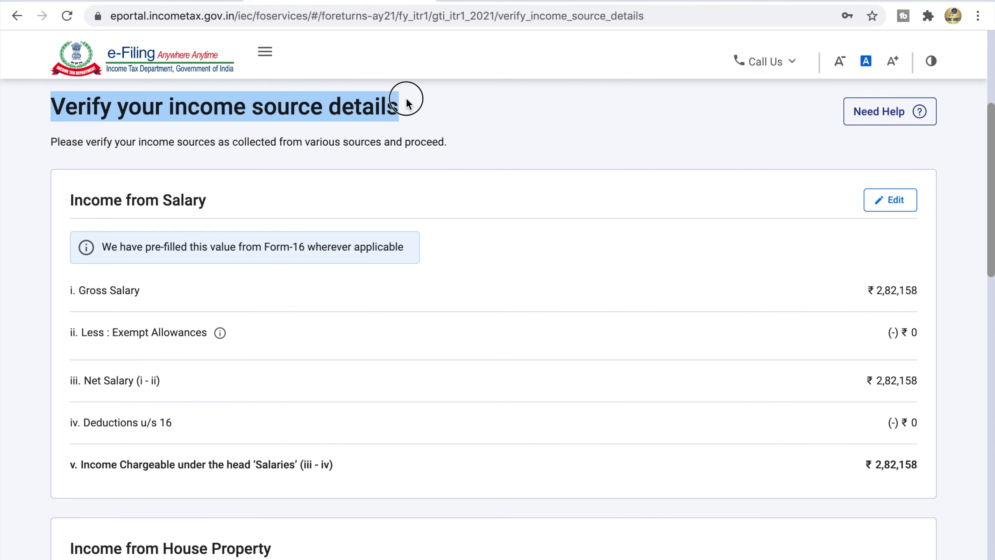
{"action": "left_click", "coordinate": [405, 98]}
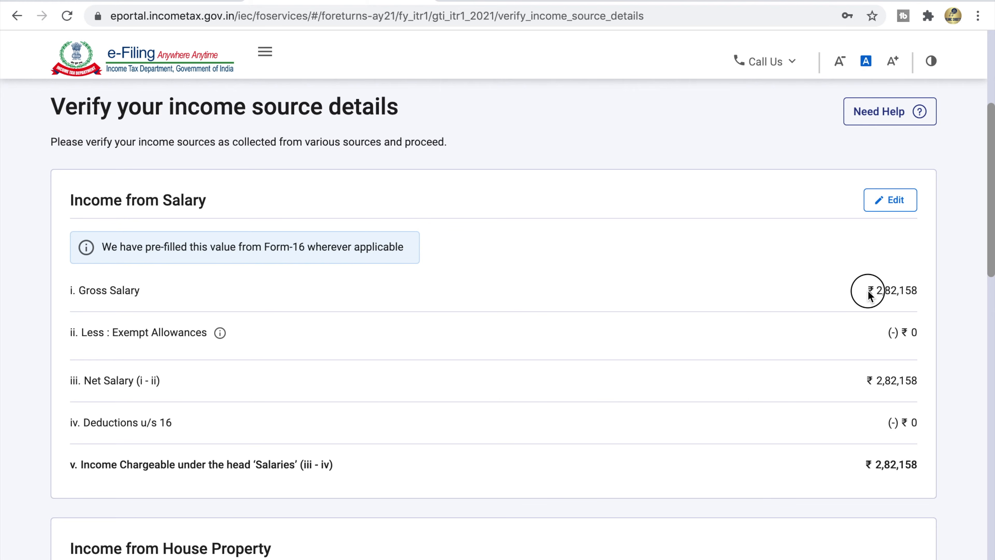
Step: Review the Income from Salary card: gross salary, ₹0 exempt allowances, ₹0 section 16 deductions
{"action": "left_click_drag", "start_coordinate": [101, 246], "coordinate": [400, 251]}
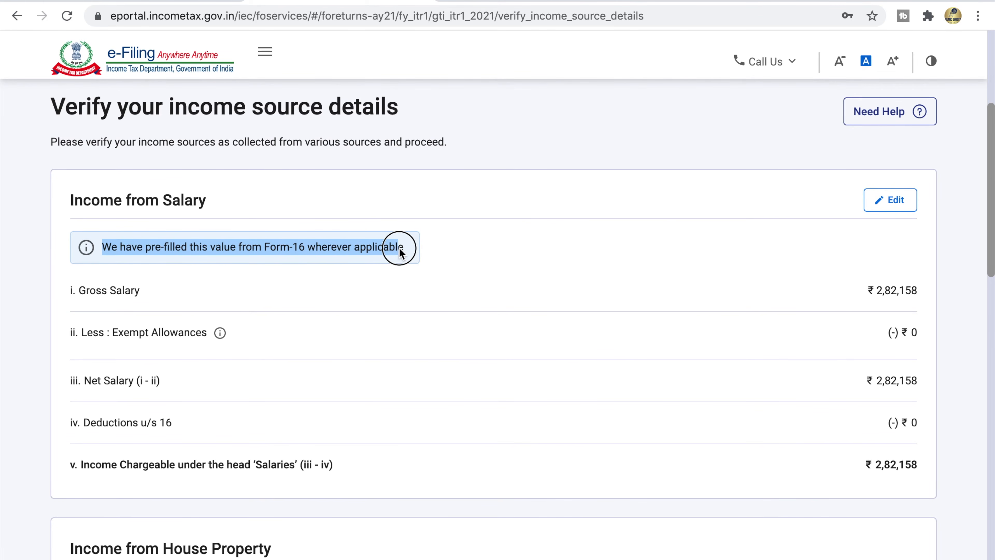
{"action": "left_click_drag", "start_coordinate": [399, 249], "coordinate": [407, 248]}
{"action": "left_click", "coordinate": [407, 249]}
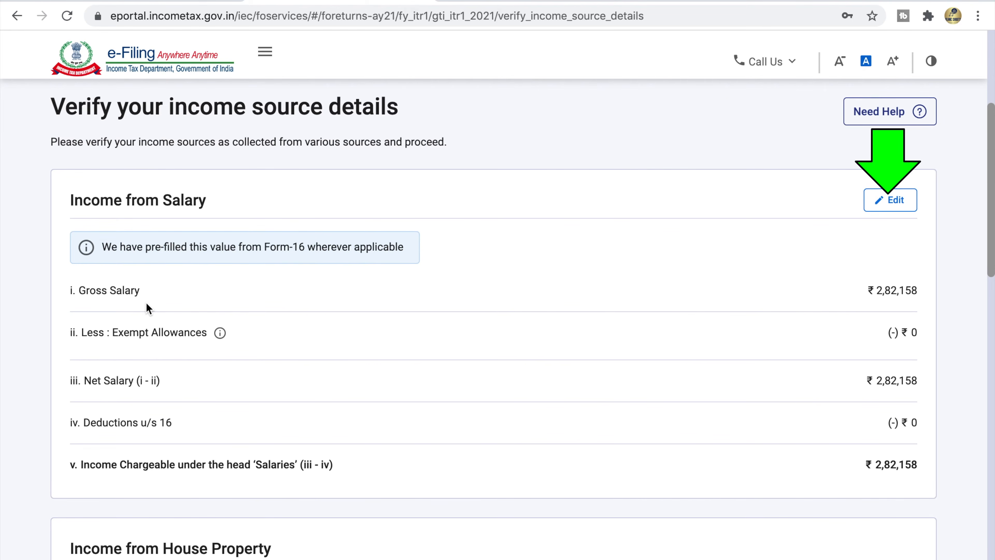
{"action": "left_click_drag", "start_coordinate": [917, 291], "coordinate": [869, 290]}
{"action": "left_click_drag", "start_coordinate": [85, 335], "coordinate": [190, 336]}
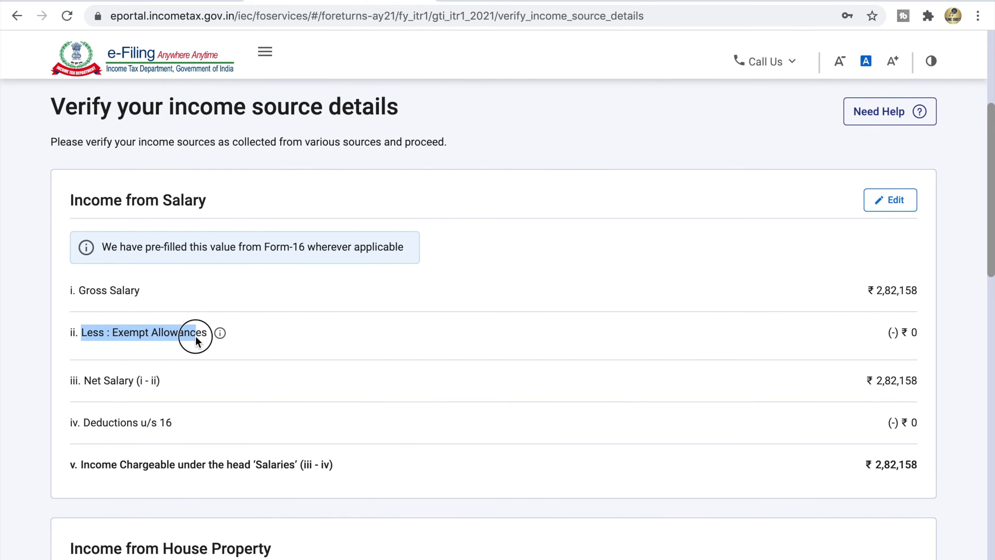
{"action": "left_click", "coordinate": [220, 333]}
{"action": "left_click_drag", "start_coordinate": [900, 333], "coordinate": [917, 332]}
{"action": "left_click", "coordinate": [156, 313]}
{"action": "left_click_drag", "start_coordinate": [84, 423], "coordinate": [170, 433]}
{"action": "left_click_drag", "start_coordinate": [901, 422], "coordinate": [917, 422]}
{"action": "left_click_drag", "start_coordinate": [101, 466], "coordinate": [332, 466]}
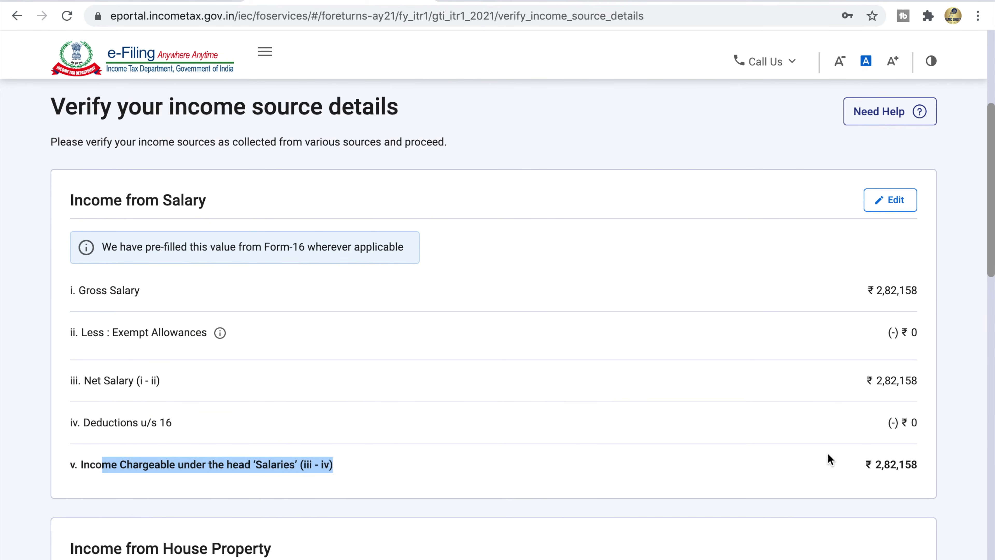
{"action": "left_click", "coordinate": [864, 462]}
{"action": "left_click_drag", "start_coordinate": [865, 461], "coordinate": [918, 464]}
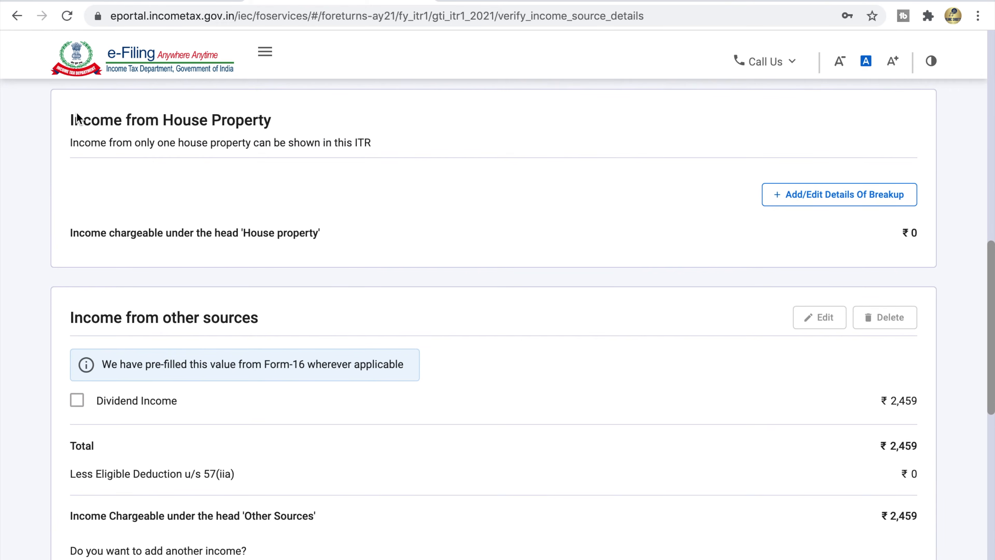
Step: Review the Income from House Property card and its one-house-property note
{"action": "left_click_drag", "start_coordinate": [70, 120], "coordinate": [270, 124]}
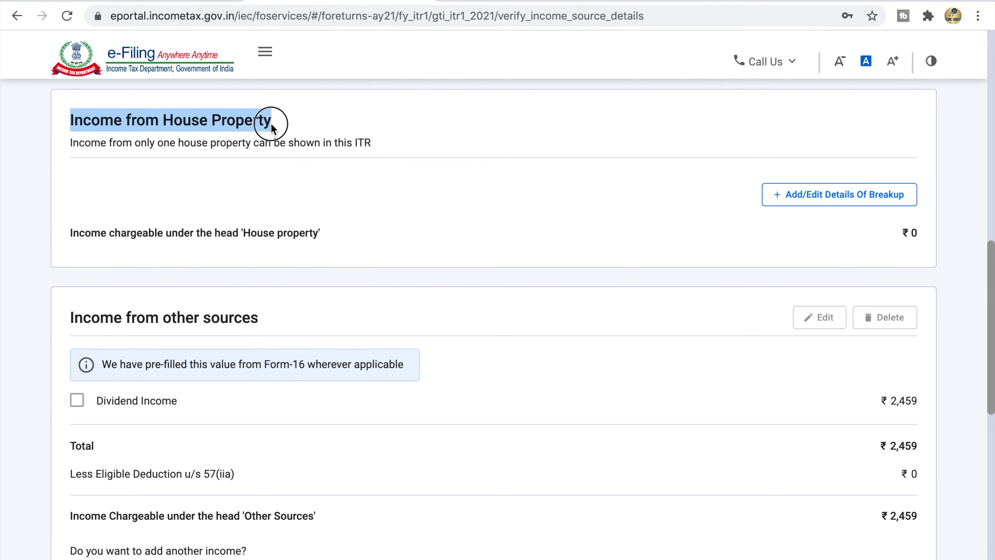
{"action": "left_click", "coordinate": [271, 123]}
{"action": "left_click_drag", "start_coordinate": [71, 145], "coordinate": [382, 137]}
{"action": "left_click", "coordinate": [382, 136]}
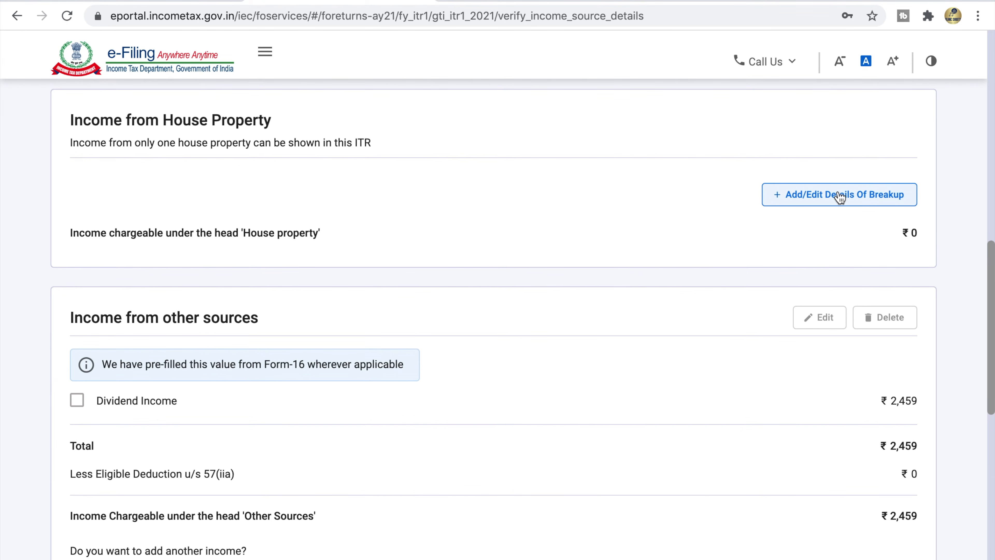
Step: Tick Dividend Income of ₹2,459 under Income from other sources
{"action": "scroll", "coordinate": [839, 197], "scroll_direction": "down", "scroll_amount": 1}
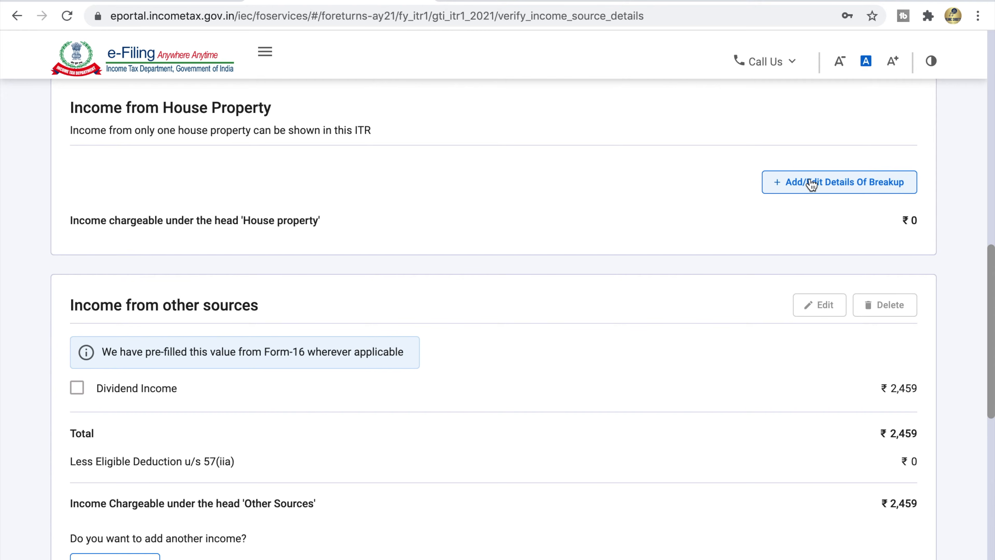
{"action": "scroll", "coordinate": [647, 212], "scroll_direction": "down", "scroll_amount": 5}
{"action": "scroll", "coordinate": [646, 211], "scroll_direction": "down", "scroll_amount": 2}
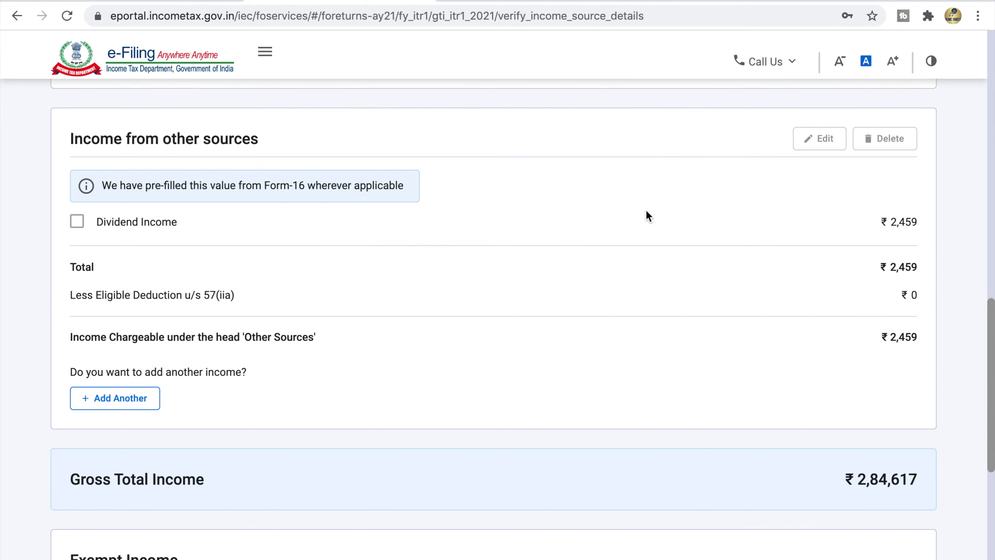
{"action": "left_click_drag", "start_coordinate": [260, 128], "coordinate": [72, 135]}
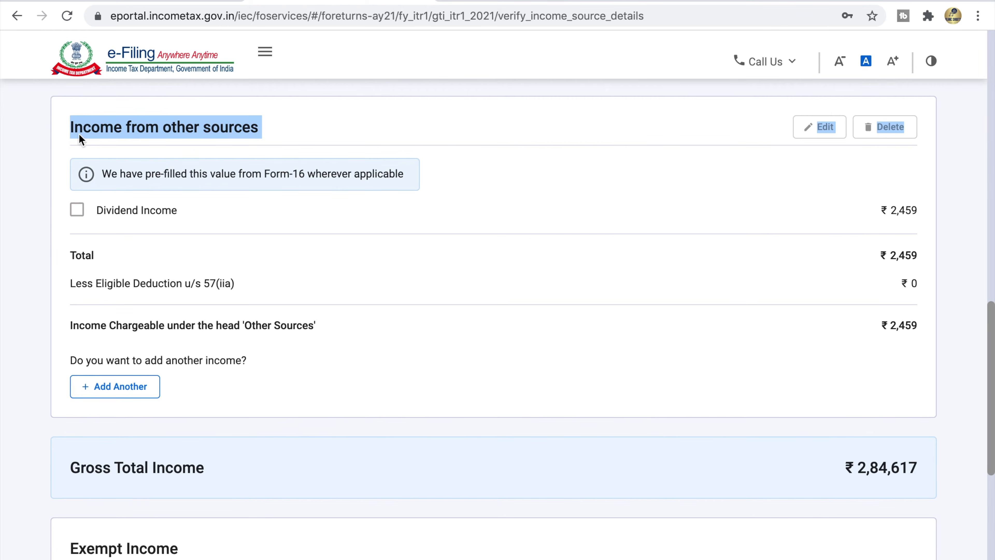
{"action": "left_click", "coordinate": [94, 133]}
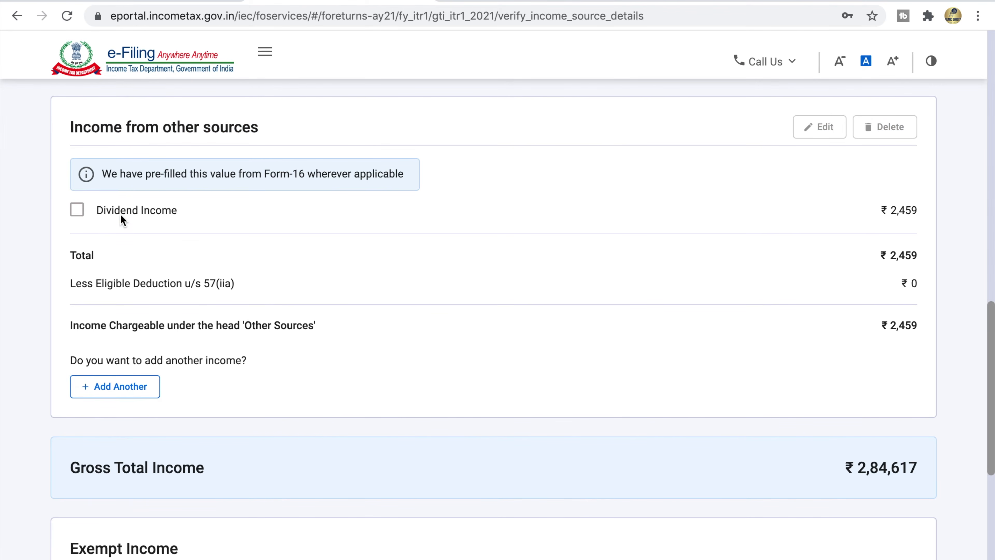
{"action": "left_click_drag", "start_coordinate": [104, 181], "coordinate": [307, 187]}
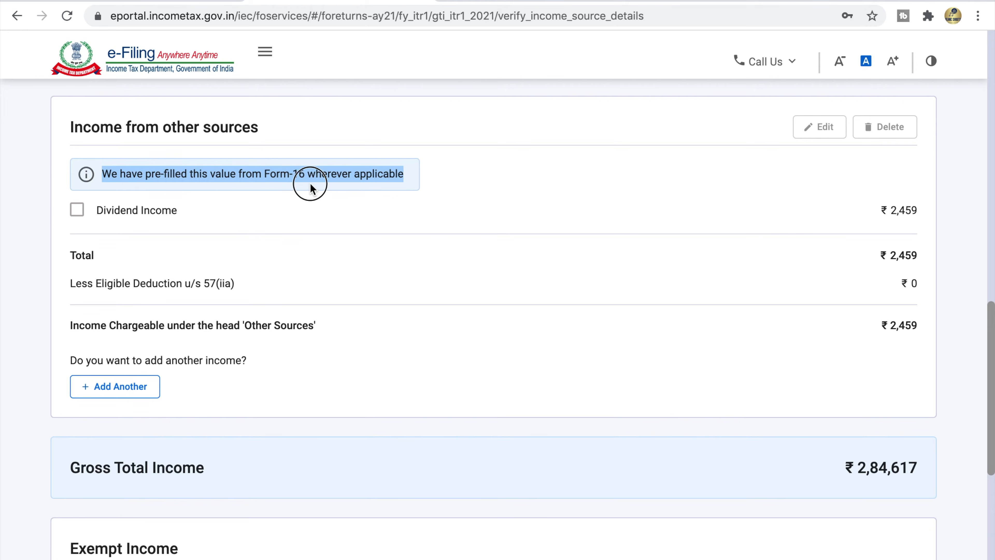
{"action": "left_click", "coordinate": [401, 175]}
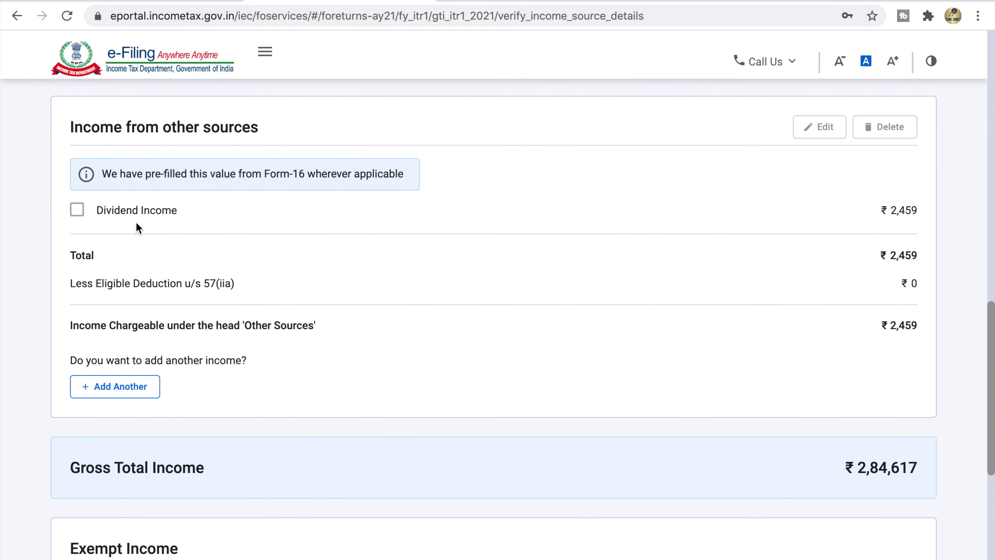
{"action": "left_click", "coordinate": [78, 211]}
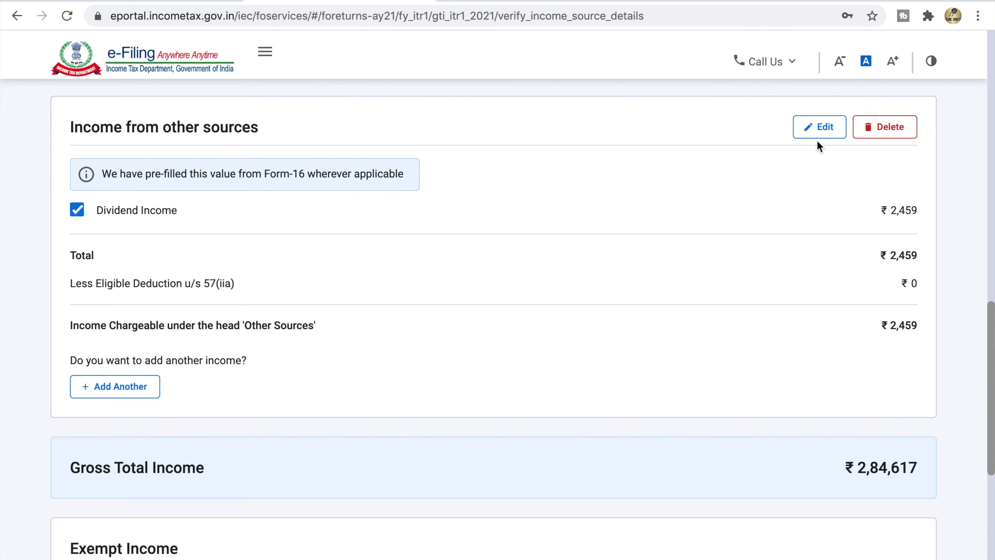
{"action": "left_click", "coordinate": [819, 132]}
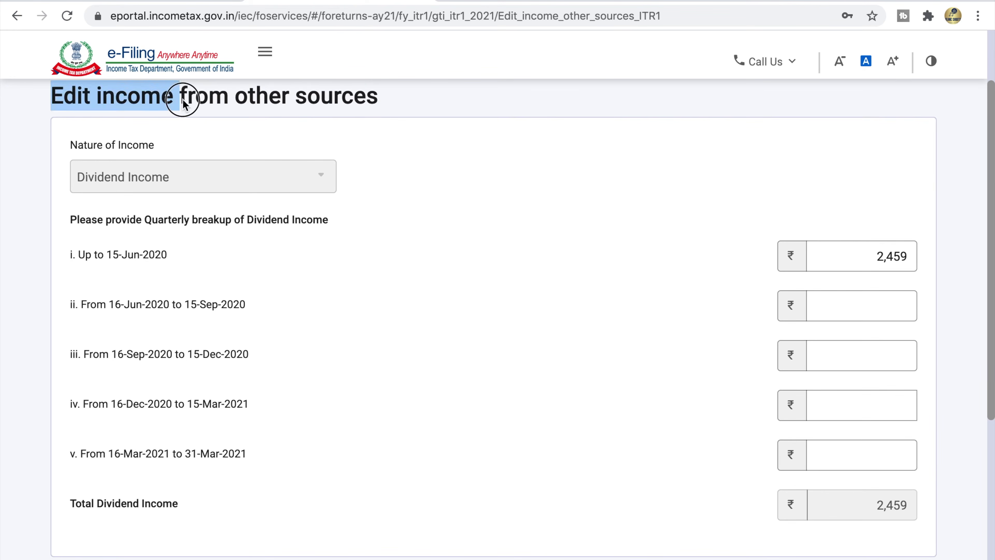
{"action": "left_click_drag", "start_coordinate": [98, 255], "coordinate": [167, 256]}
{"action": "left_click_drag", "start_coordinate": [870, 257], "coordinate": [934, 255]}
{"action": "left_click", "coordinate": [628, 325]}
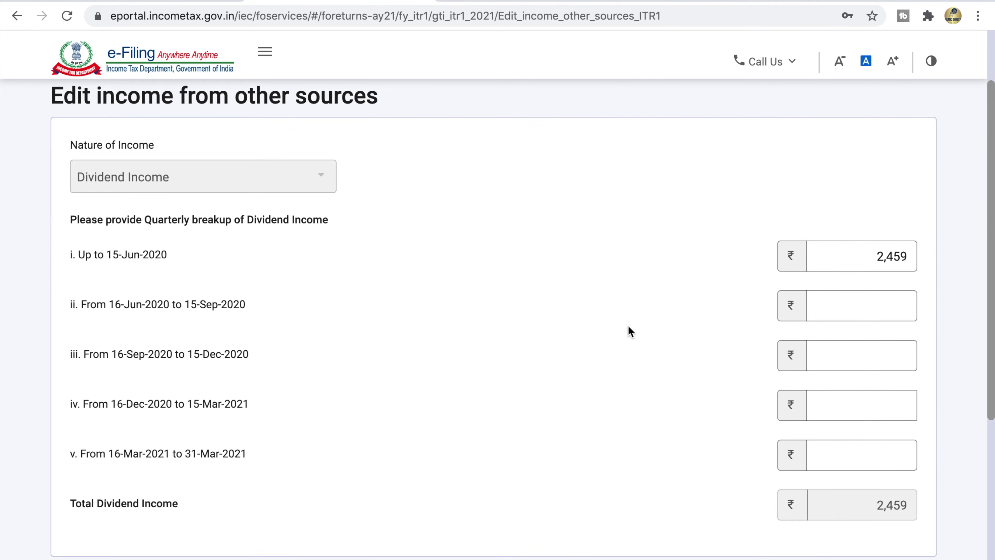
{"action": "scroll", "coordinate": [864, 520], "scroll_direction": "down", "scroll_amount": 1}
{"action": "left_click", "coordinate": [876, 290]}
{"action": "key", "text": "Tab"}
{"action": "key", "text": "Tab"}
{"action": "scroll", "coordinate": [242, 441], "scroll_direction": "down", "scroll_amount": 2}
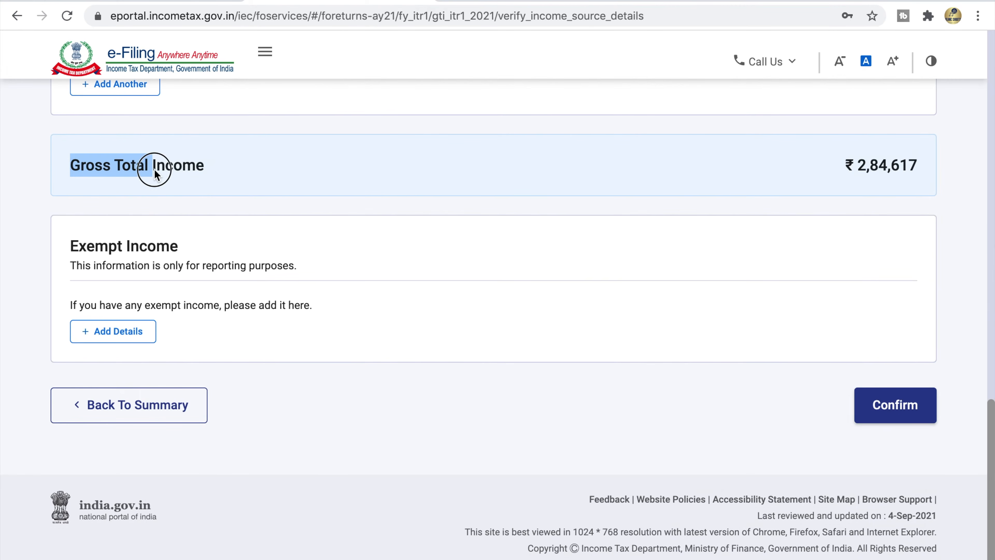
{"action": "left_click_drag", "start_coordinate": [155, 162], "coordinate": [207, 175]}
{"action": "left_click", "coordinate": [207, 175]}
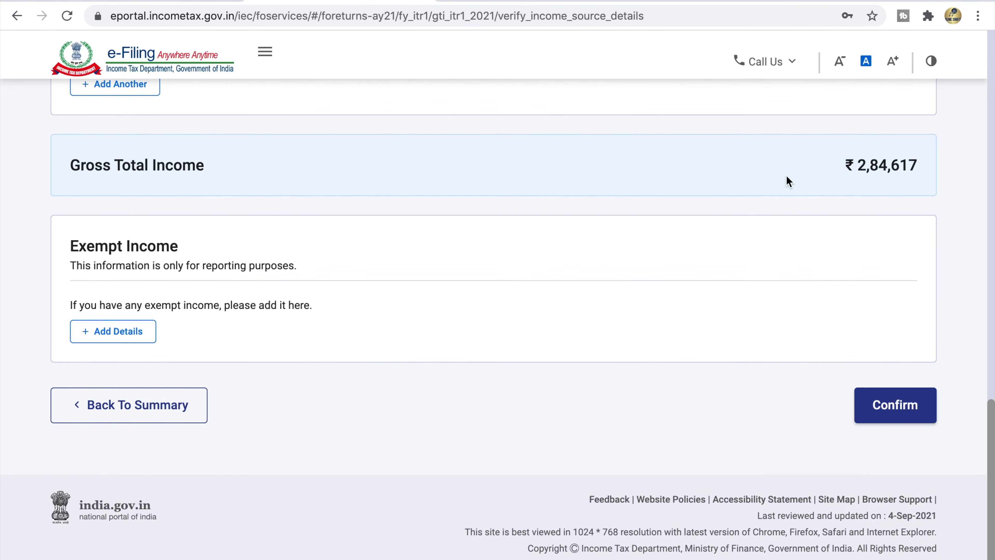
{"action": "left_click_drag", "start_coordinate": [847, 168], "coordinate": [917, 170]}
{"action": "left_click", "coordinate": [920, 173]}
{"action": "scroll", "coordinate": [888, 165], "scroll_direction": "up", "scroll_amount": 5}
{"action": "scroll", "coordinate": [888, 165], "scroll_direction": "up", "scroll_amount": 1}
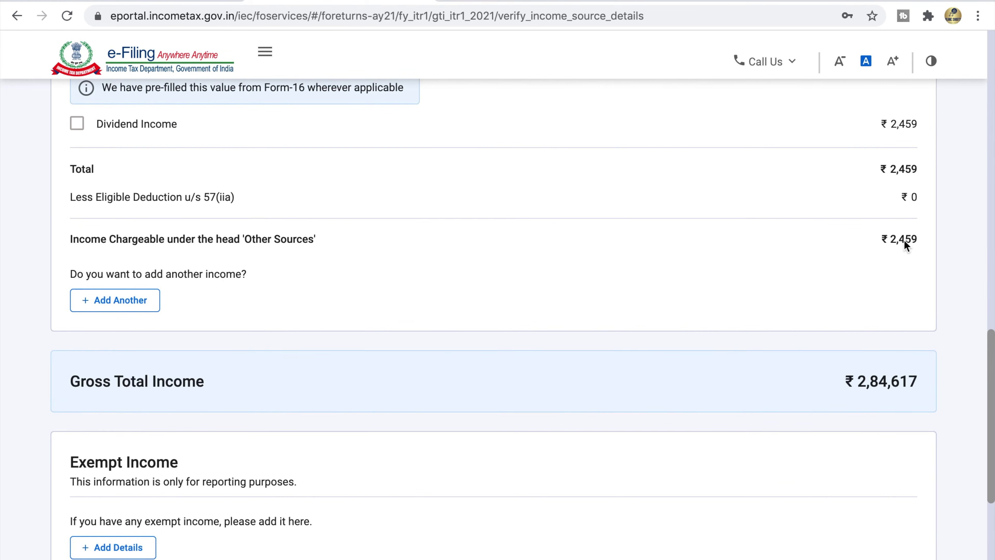
{"action": "scroll", "coordinate": [904, 241], "scroll_direction": "up", "scroll_amount": 10}
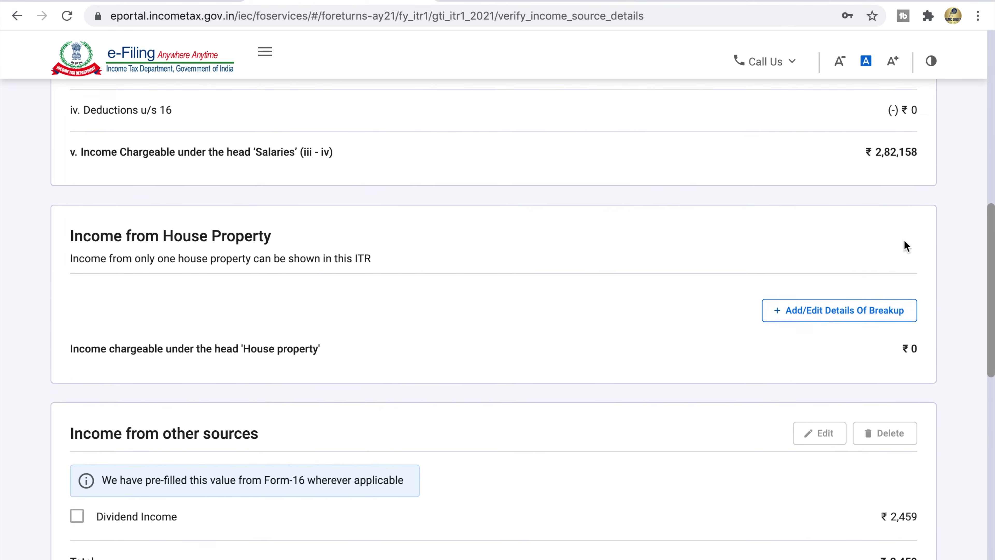
{"action": "left_click_drag", "start_coordinate": [873, 174], "coordinate": [912, 177]}
{"action": "double_click", "coordinate": [910, 176]}
{"action": "scroll", "coordinate": [909, 176], "scroll_direction": "down", "scroll_amount": 5}
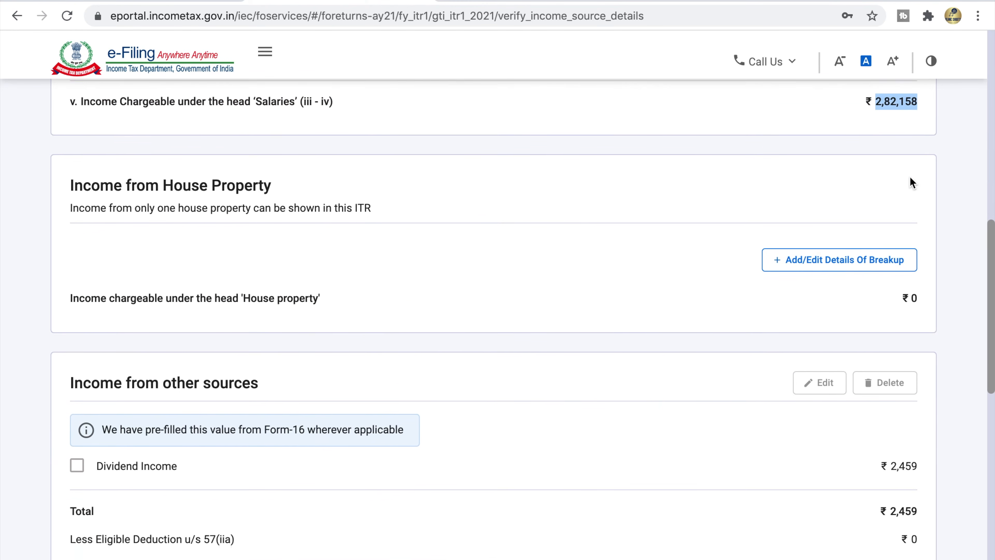
{"action": "scroll", "coordinate": [908, 394], "scroll_direction": "down", "scroll_amount": 5}
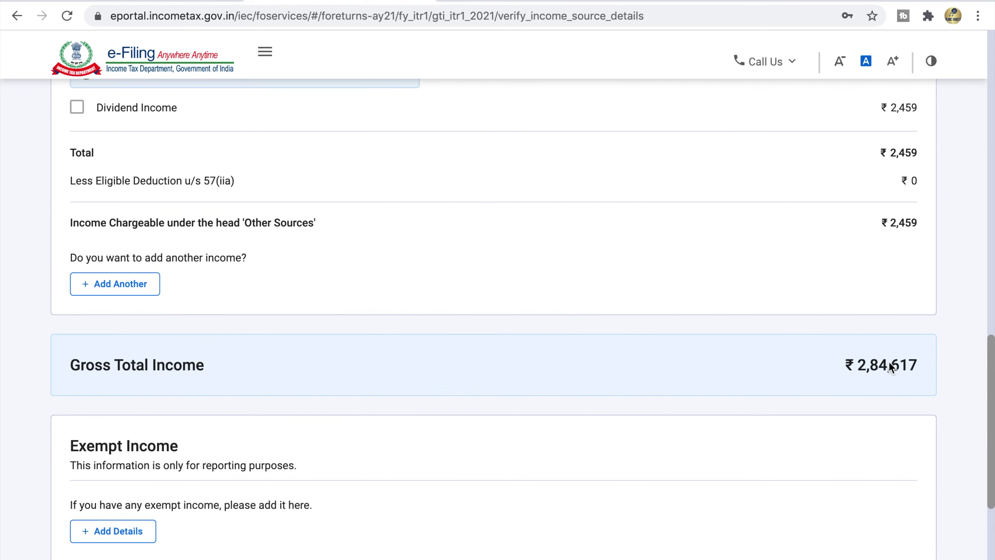
{"action": "scroll", "coordinate": [807, 358], "scroll_direction": "down", "scroll_amount": 5}
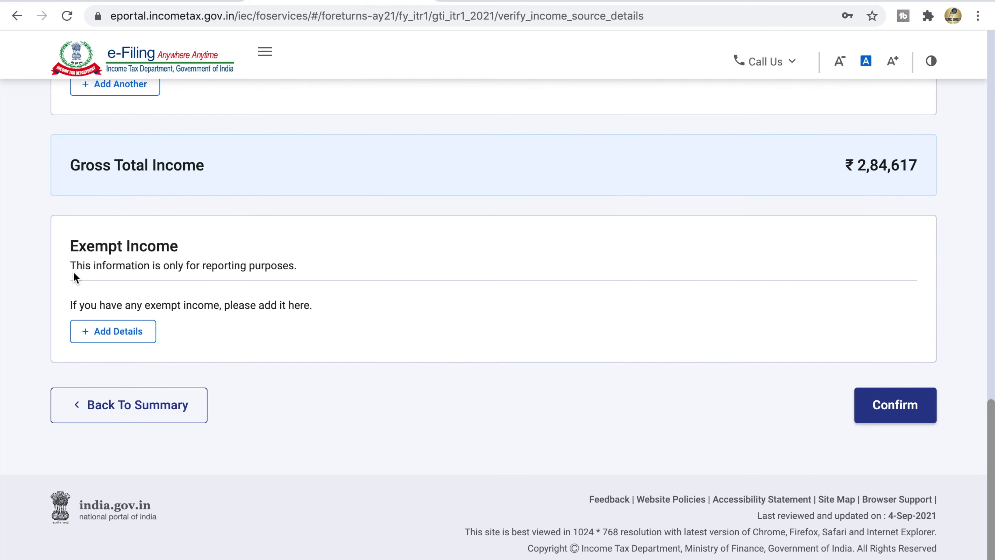
{"action": "left_click_drag", "start_coordinate": [71, 253], "coordinate": [110, 252]}
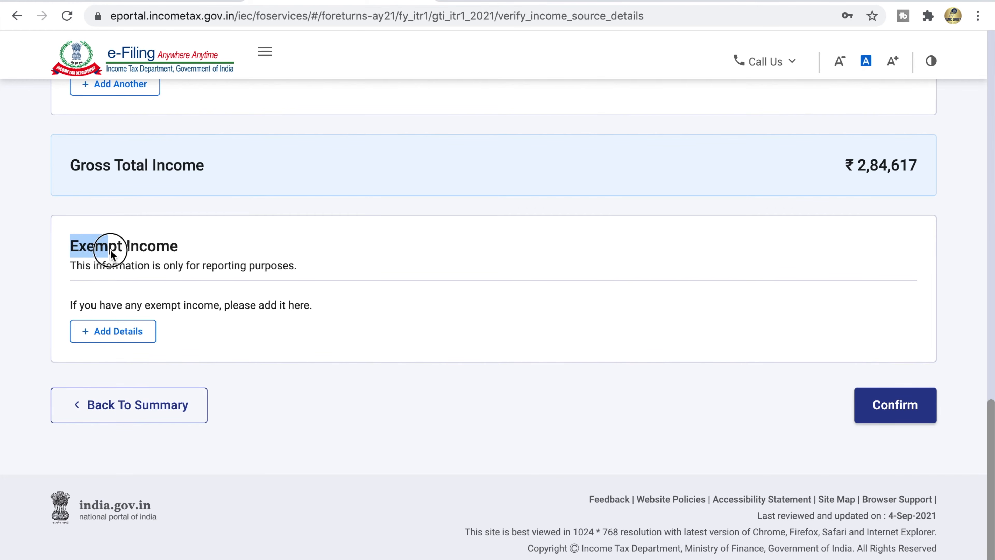
{"action": "left_click", "coordinate": [164, 253]}
{"action": "left_click_drag", "start_coordinate": [70, 262], "coordinate": [299, 267]}
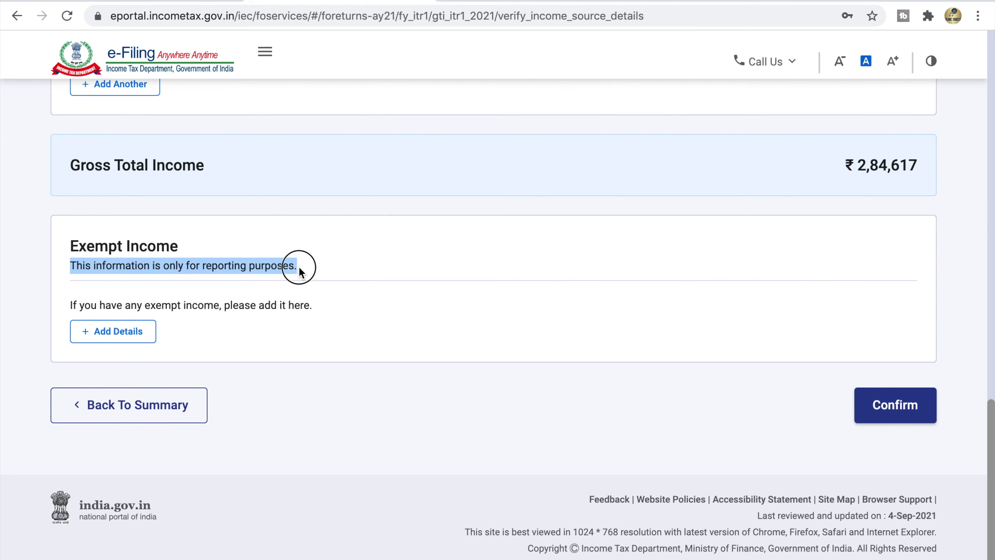
{"action": "left_click", "coordinate": [112, 331]}
{"action": "left_click", "coordinate": [275, 263]}
{"action": "scroll", "coordinate": [239, 392], "scroll_direction": "down", "scroll_amount": 8}
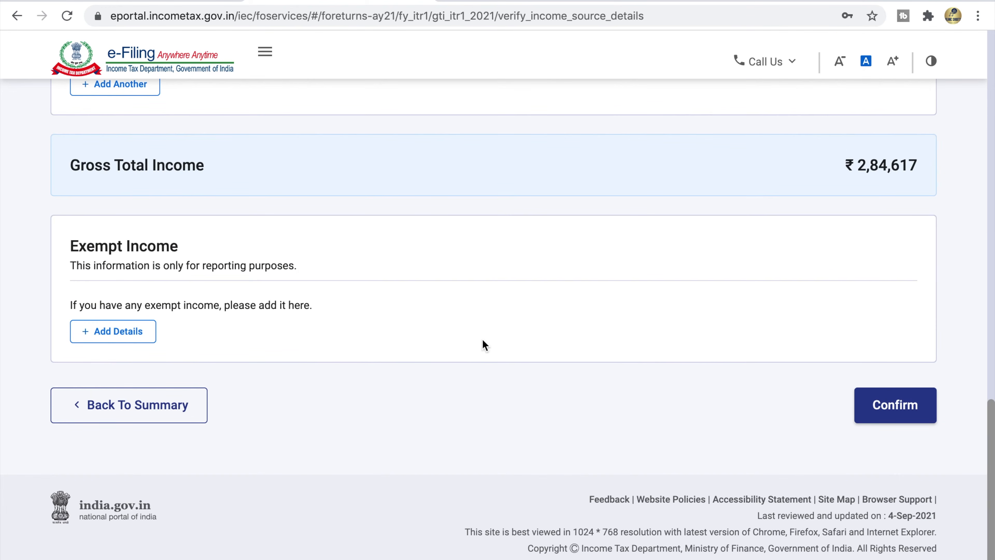
Step: Confirm the ₹2,84,617 Gross Total Income and open the Total Deductions questions
{"action": "left_click", "coordinate": [891, 406]}
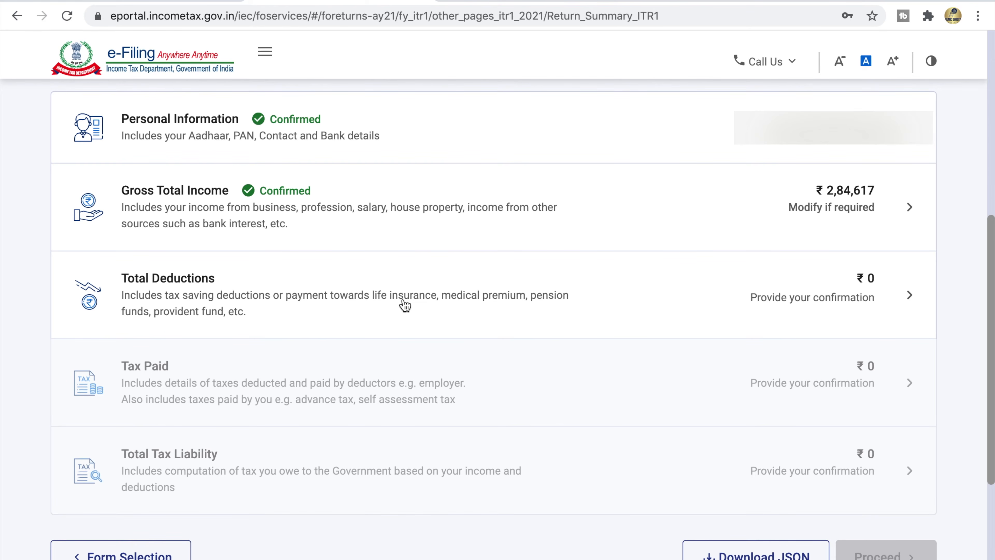
{"action": "left_click", "coordinate": [261, 292]}
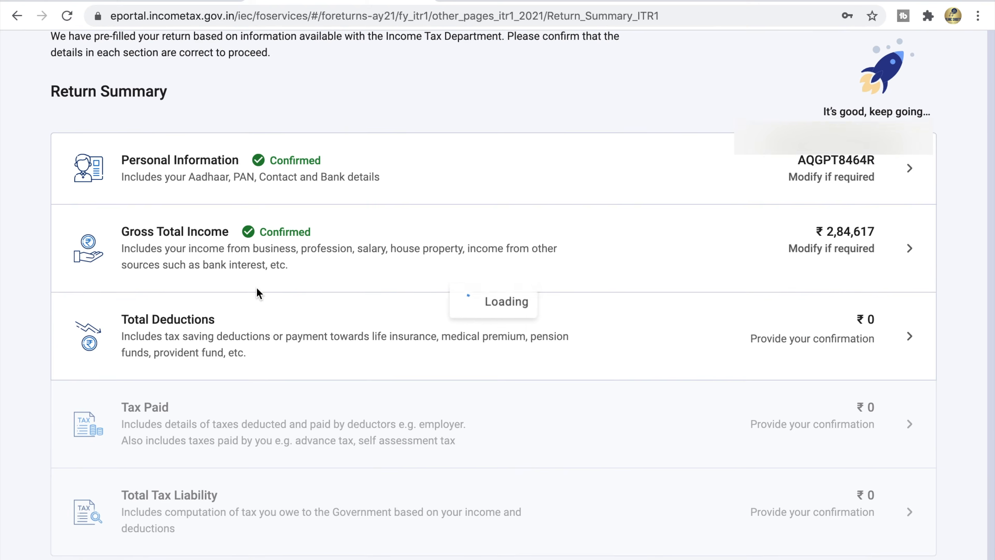
{"action": "left_click_drag", "start_coordinate": [55, 146], "coordinate": [158, 140]}
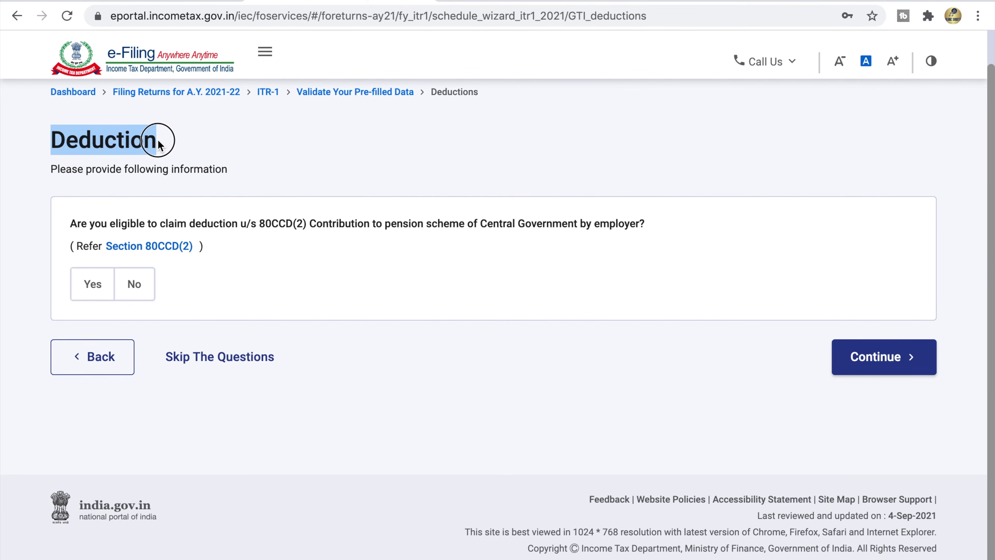
Step: Answer No to the 80CCD(2) employer pension question and continue to Verify your deductions
{"action": "left_click", "coordinate": [160, 140]}
{"action": "left_click_drag", "start_coordinate": [49, 167], "coordinate": [224, 177]}
{"action": "left_click", "coordinate": [229, 175]}
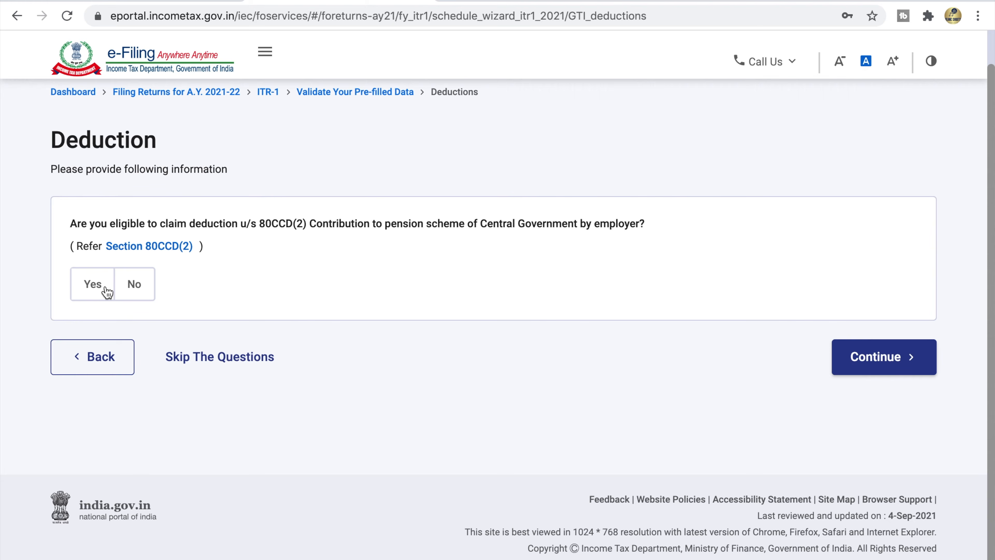
{"action": "left_click", "coordinate": [134, 286]}
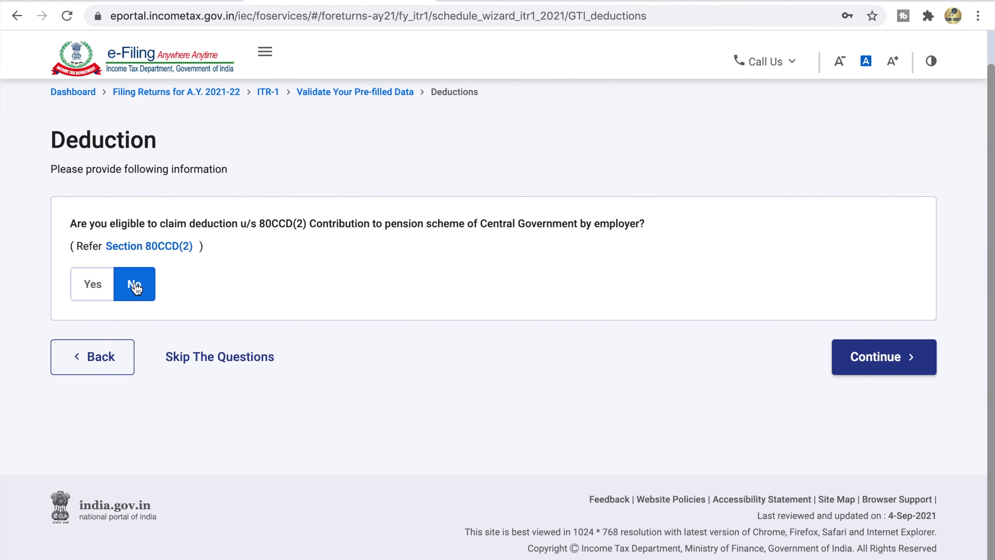
{"action": "left_click", "coordinate": [887, 364]}
{"action": "left_click_drag", "start_coordinate": [53, 98], "coordinate": [288, 106]}
{"action": "left_click", "coordinate": [287, 111]}
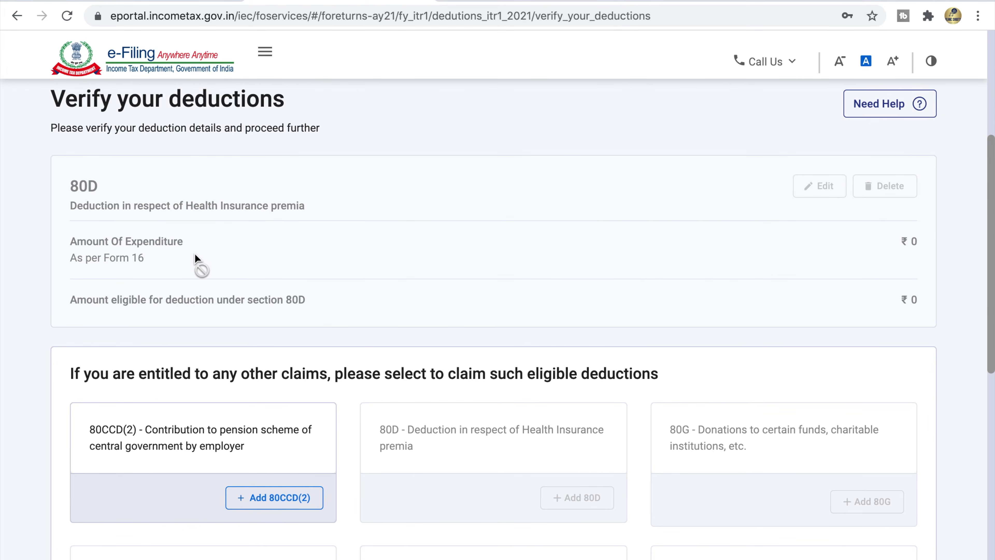
Step: Review the deduction cards, expand Total Deductions details, and confirm the ₹0 deductions
{"action": "scroll", "coordinate": [220, 270], "scroll_direction": "down", "scroll_amount": 4}
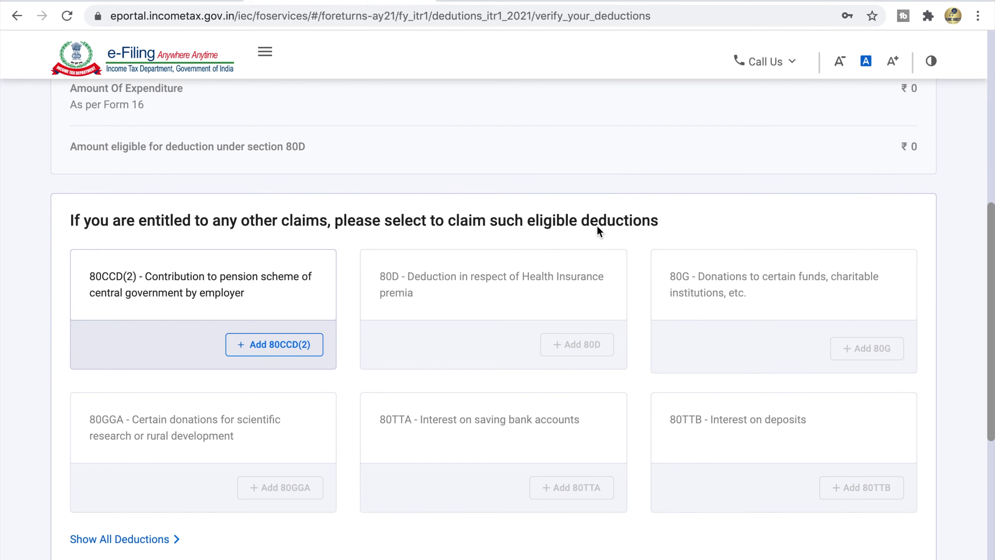
{"action": "scroll", "coordinate": [588, 228], "scroll_direction": "down", "scroll_amount": 3}
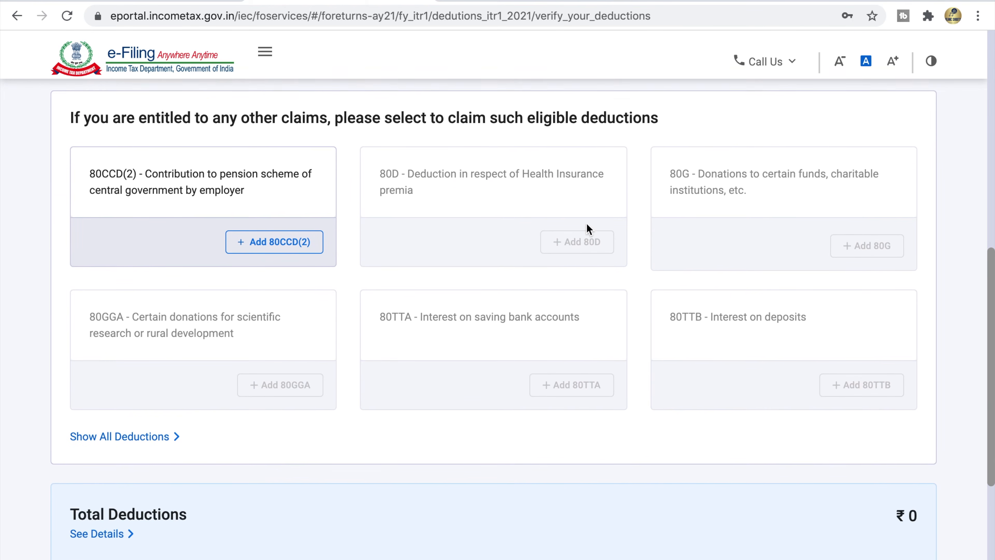
{"action": "scroll", "coordinate": [586, 223], "scroll_direction": "up", "scroll_amount": 1}
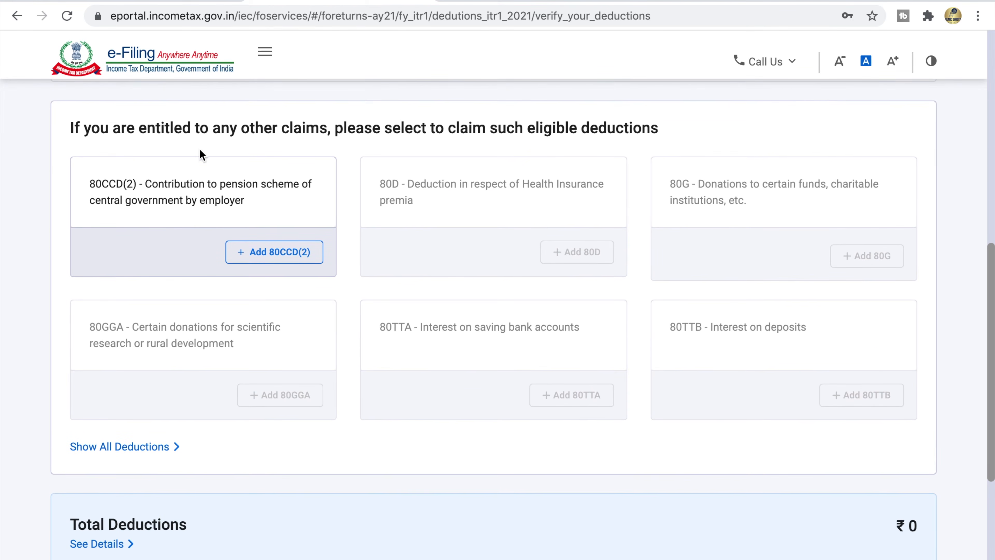
{"action": "left_click_drag", "start_coordinate": [90, 184], "coordinate": [253, 204]}
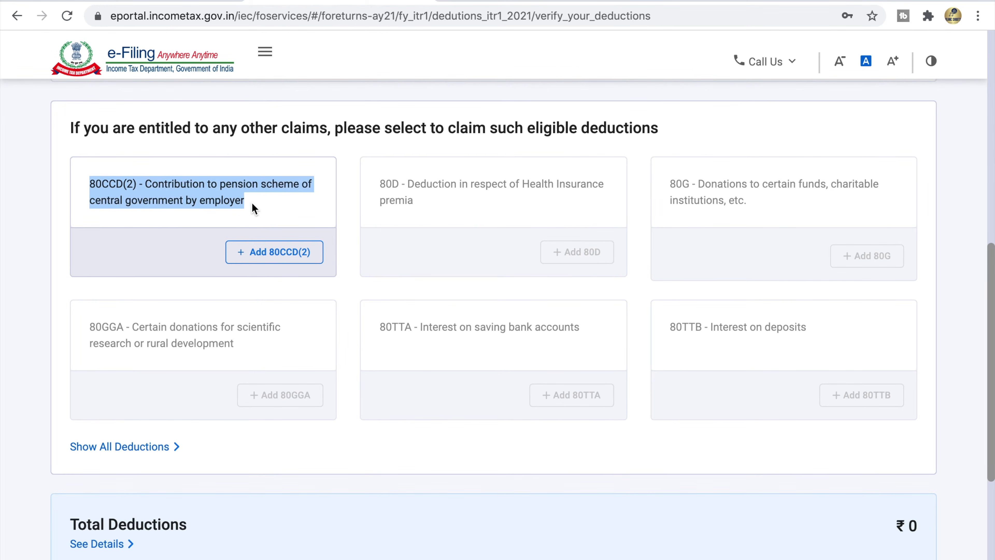
{"action": "left_click", "coordinate": [252, 204]}
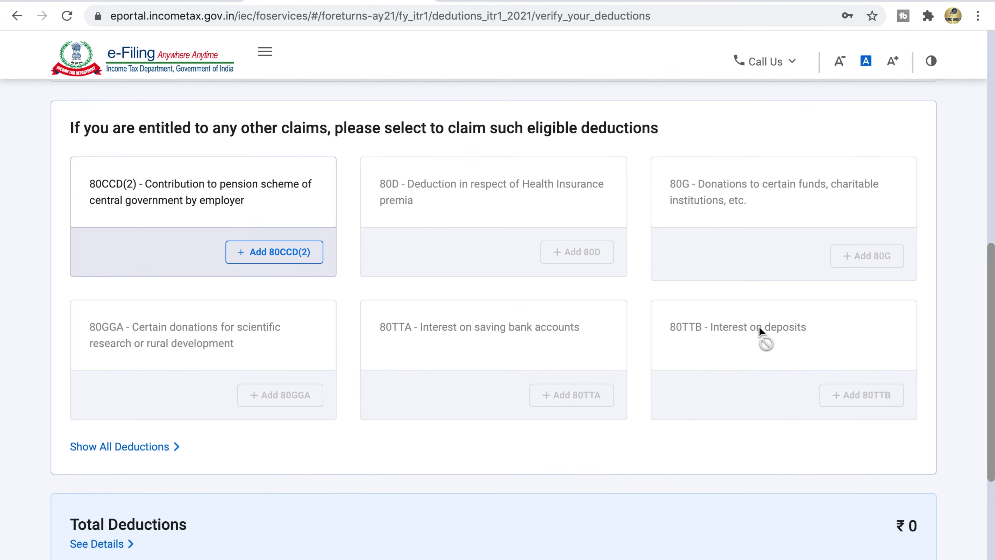
{"action": "scroll", "coordinate": [455, 359], "scroll_direction": "down", "scroll_amount": 1}
{"action": "left_click_drag", "start_coordinate": [70, 491], "coordinate": [195, 492]}
{"action": "left_click", "coordinate": [195, 490]}
{"action": "left_click", "coordinate": [101, 510]}
{"action": "scroll", "coordinate": [287, 462], "scroll_direction": "down", "scroll_amount": 5}
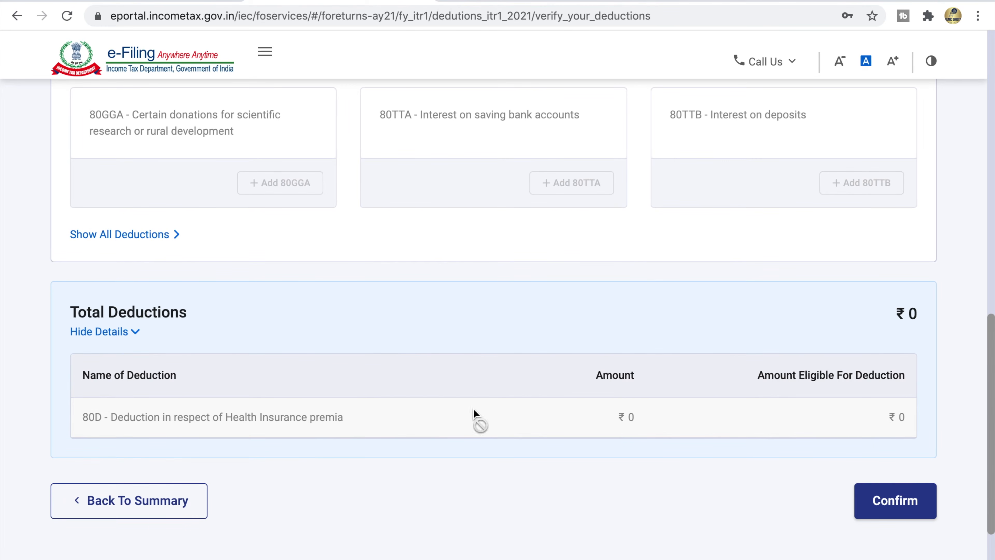
{"action": "left_click", "coordinate": [899, 509]}
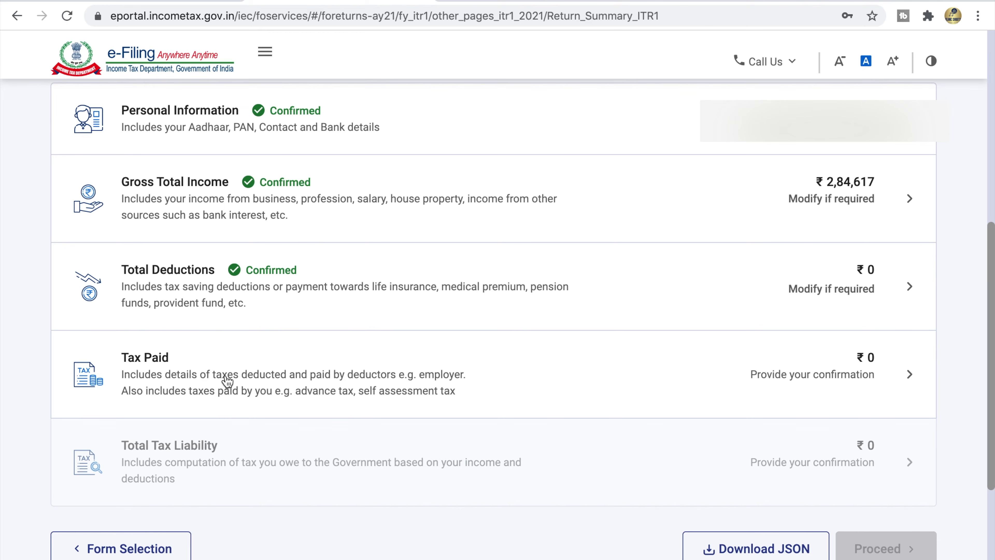
Step: Review the ₹0 taxes paid, including salary TDS details, and confirm Tax Paid
{"action": "left_click", "coordinate": [275, 373]}
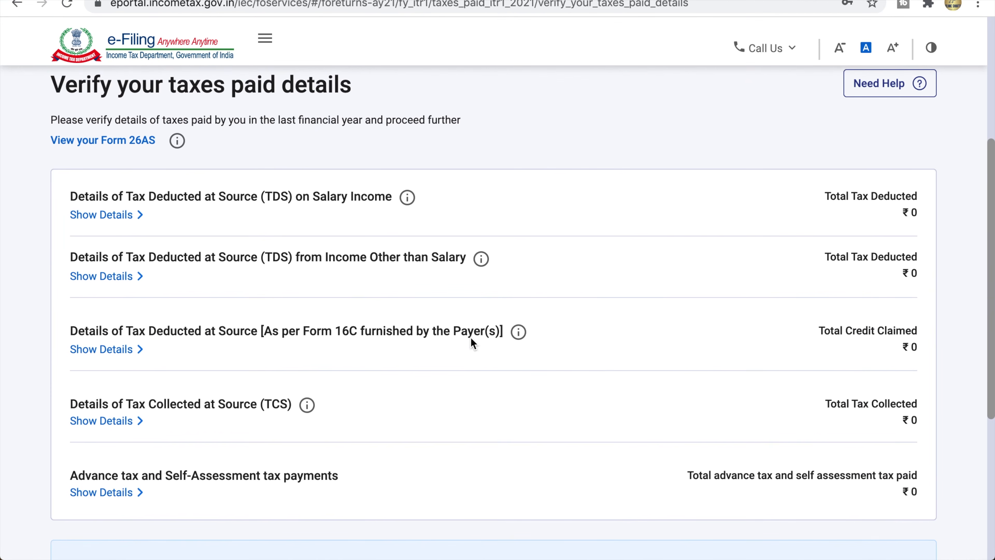
{"action": "left_click_drag", "start_coordinate": [54, 94], "coordinate": [348, 92]}
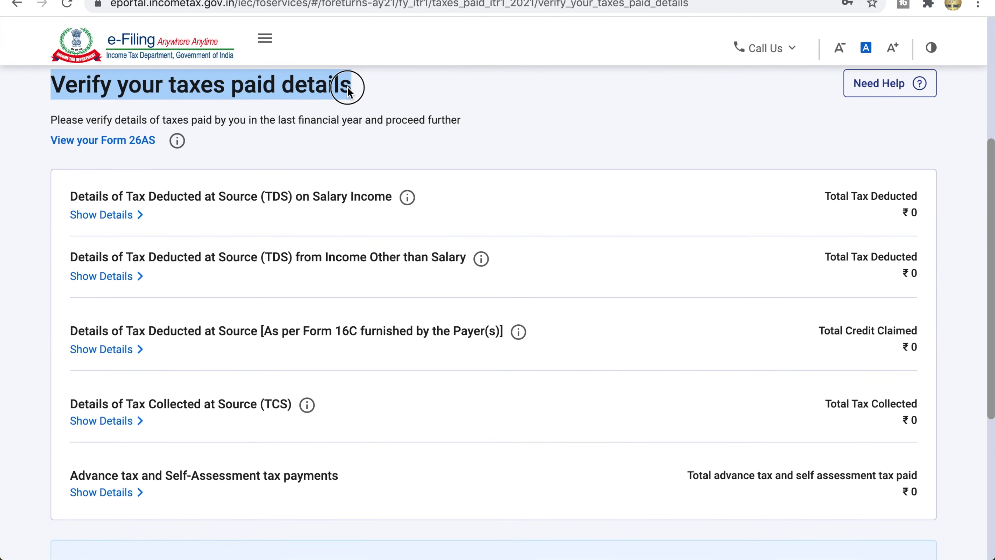
{"action": "left_click", "coordinate": [347, 87]}
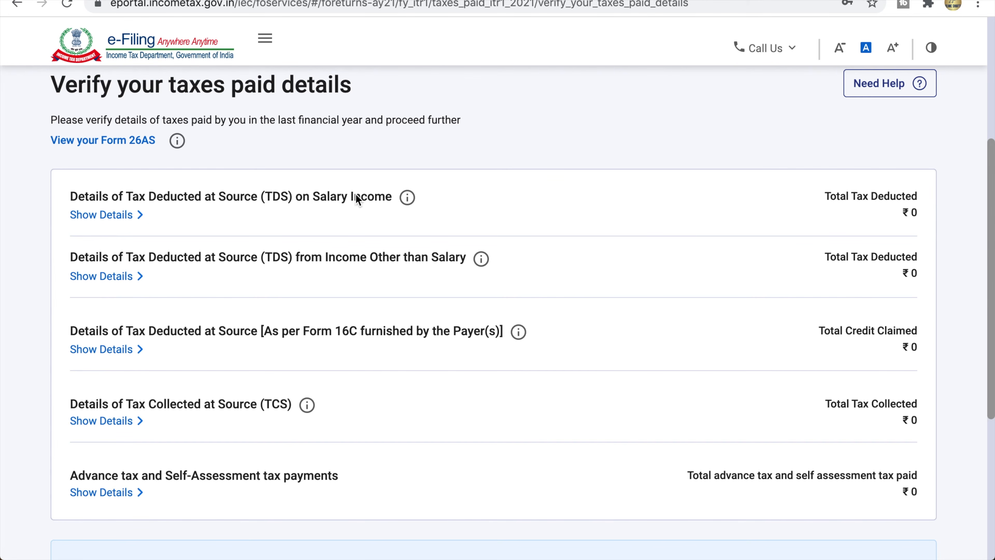
{"action": "left_click", "coordinate": [129, 214]}
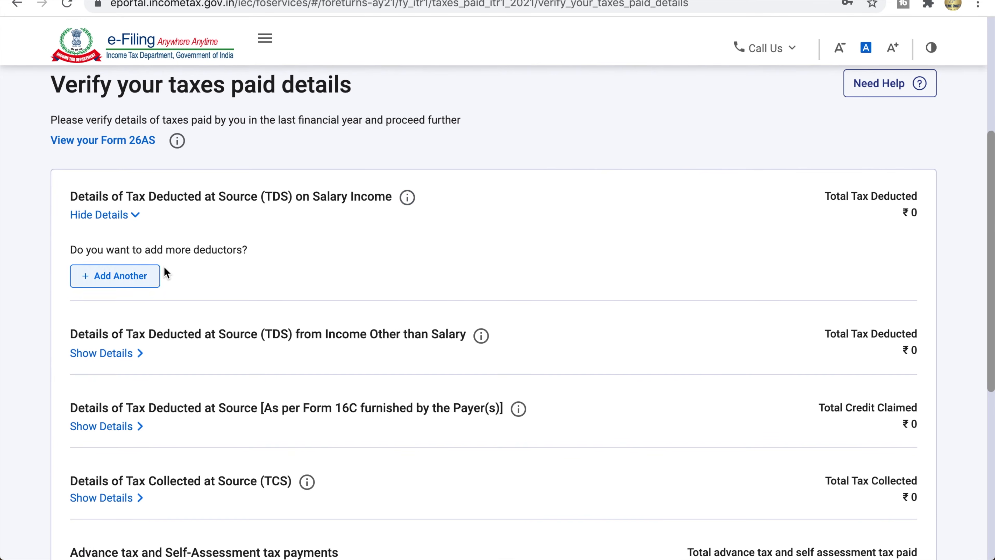
{"action": "left_click", "coordinate": [132, 215]}
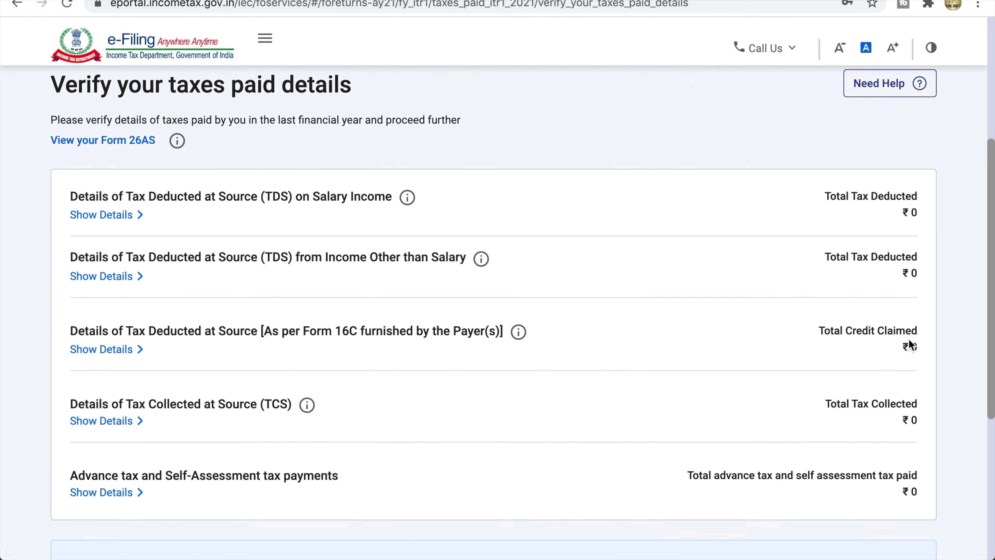
{"action": "scroll", "coordinate": [305, 404], "scroll_direction": "down", "scroll_amount": 5}
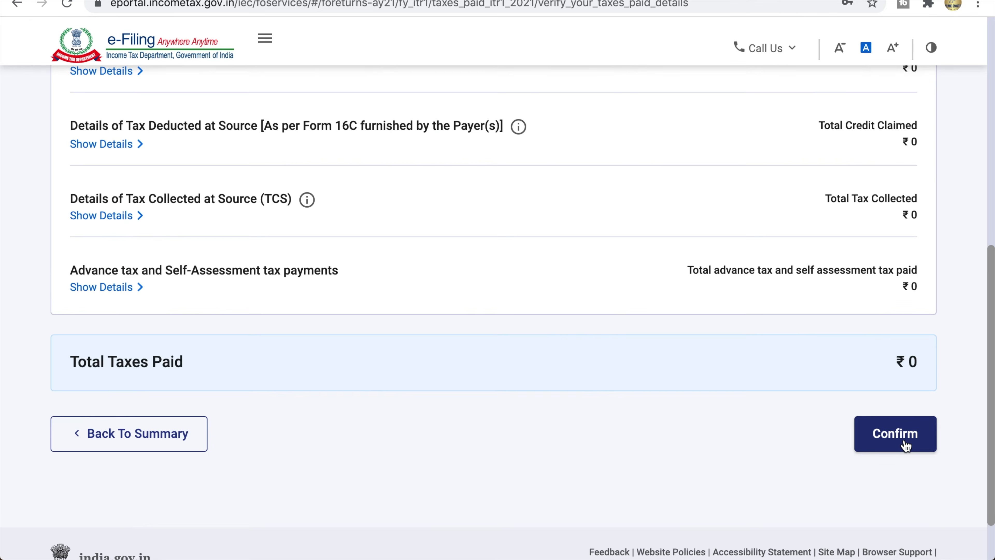
{"action": "left_click", "coordinate": [897, 434]}
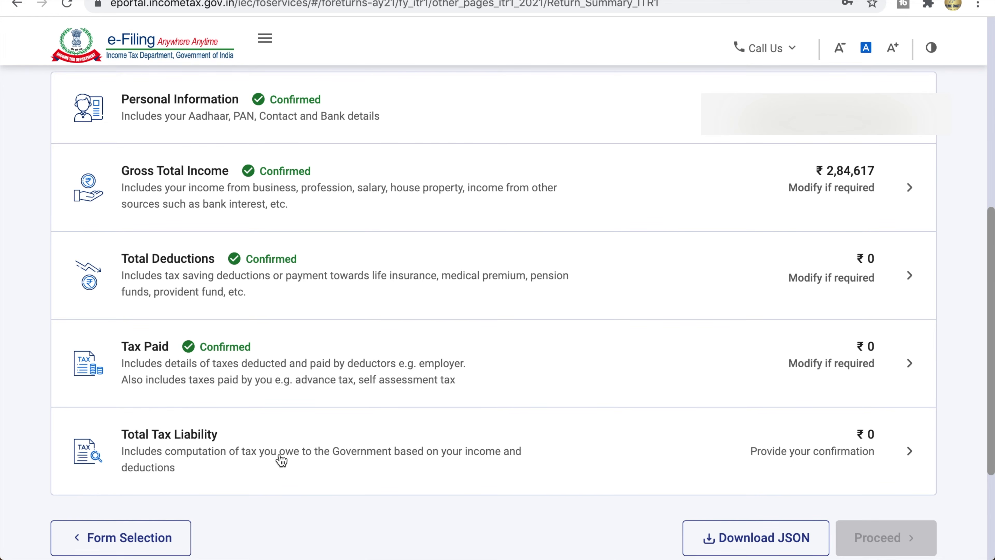
Step: Open the tax liability details showing Total Income ₹2,84,620 and tax payable ₹1,731
{"action": "left_click", "coordinate": [289, 454]}
{"action": "left_click_drag", "start_coordinate": [52, 170], "coordinate": [367, 161]}
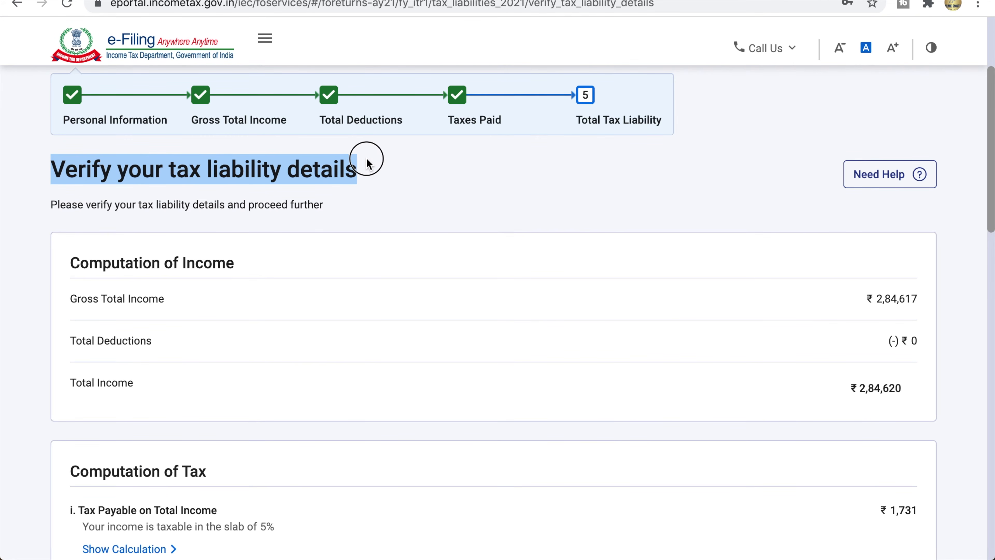
{"action": "left_click", "coordinate": [367, 160]}
{"action": "left_click_drag", "start_coordinate": [74, 265], "coordinate": [235, 273]}
{"action": "left_click", "coordinate": [237, 274]}
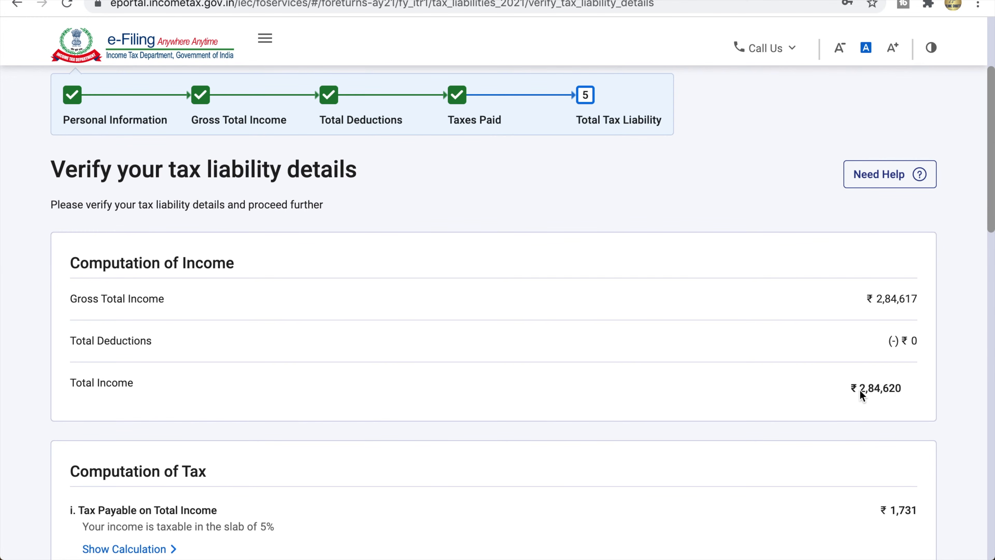
{"action": "scroll", "coordinate": [768, 412], "scroll_direction": "down", "scroll_amount": 10}
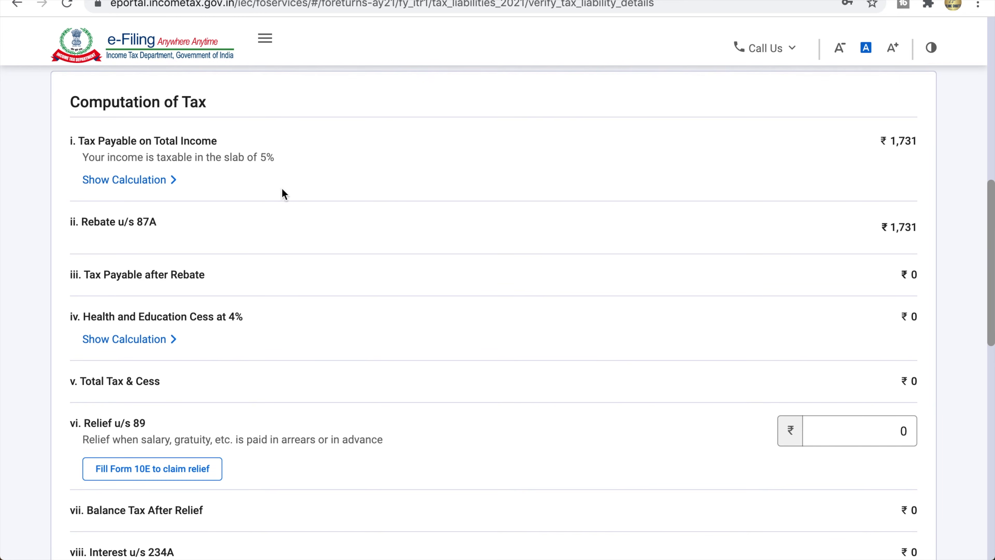
{"action": "left_click_drag", "start_coordinate": [73, 104], "coordinate": [207, 105]}
{"action": "left_click", "coordinate": [206, 104]}
{"action": "left_click", "coordinate": [158, 186]}
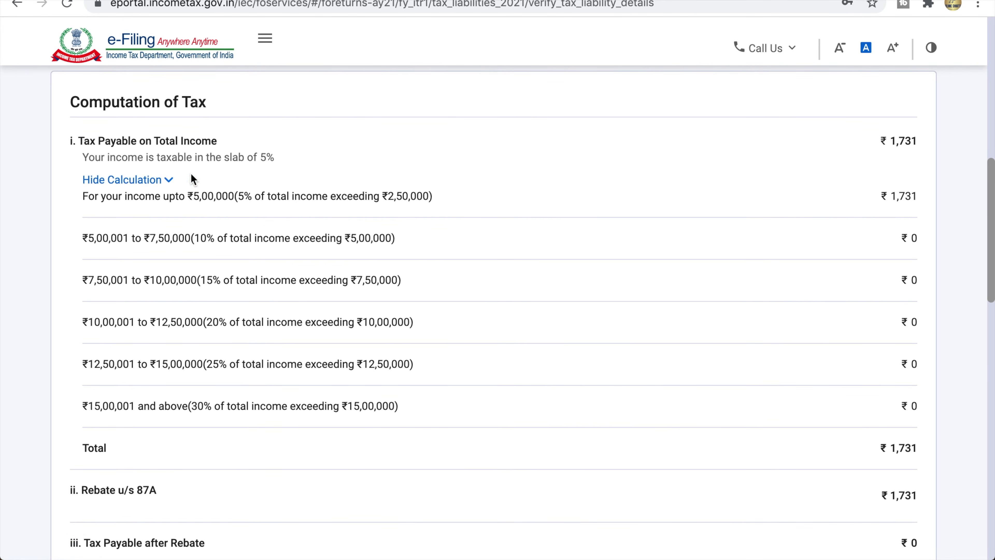
{"action": "left_click_drag", "start_coordinate": [86, 196], "coordinate": [426, 196]}
{"action": "left_click", "coordinate": [253, 198]}
{"action": "left_click", "coordinate": [426, 196]}
{"action": "scroll", "coordinate": [426, 196], "scroll_direction": "up", "scroll_amount": 3}
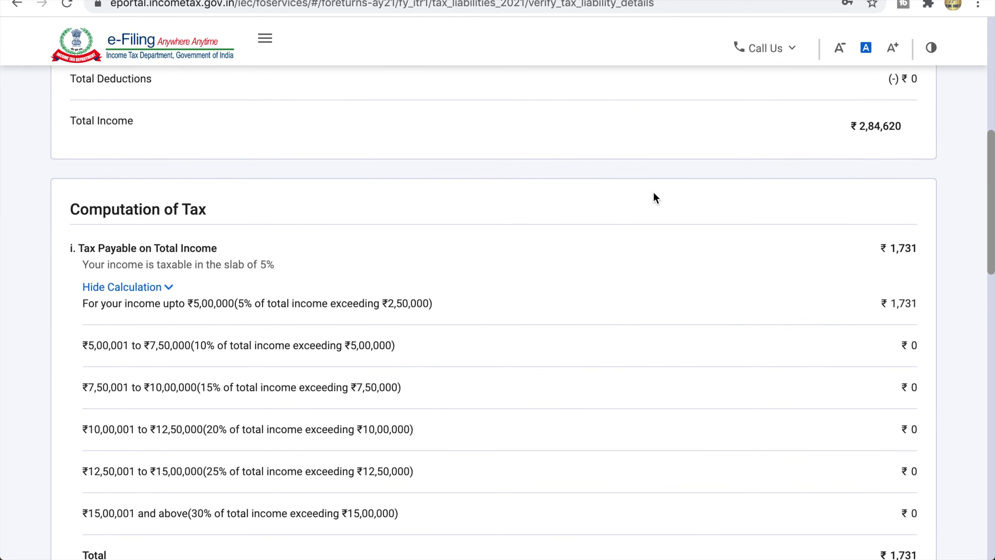
{"action": "left_click", "coordinate": [848, 125]}
{"action": "left_click_drag", "start_coordinate": [847, 126], "coordinate": [903, 132]}
{"action": "left_click", "coordinate": [903, 129]}
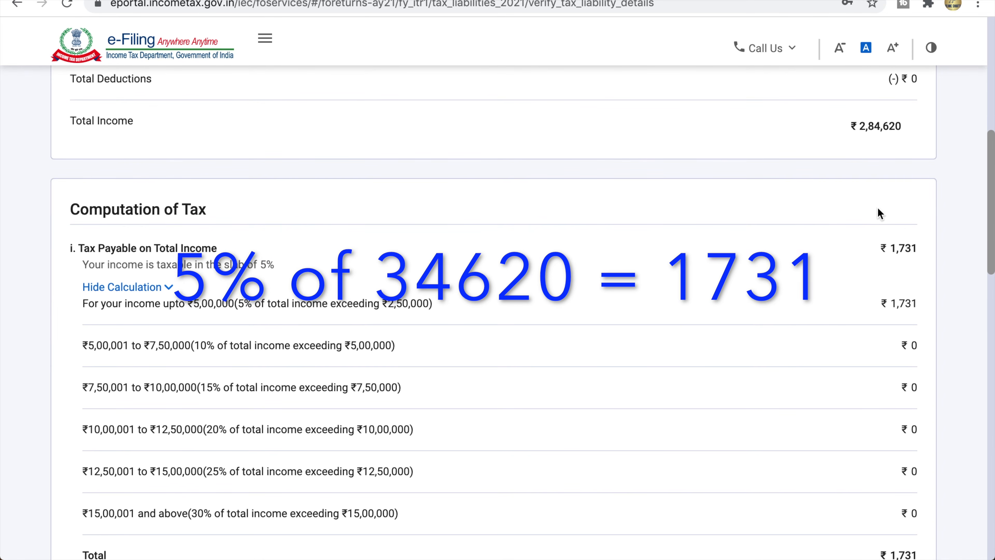
{"action": "left_click_drag", "start_coordinate": [884, 250], "coordinate": [912, 253]}
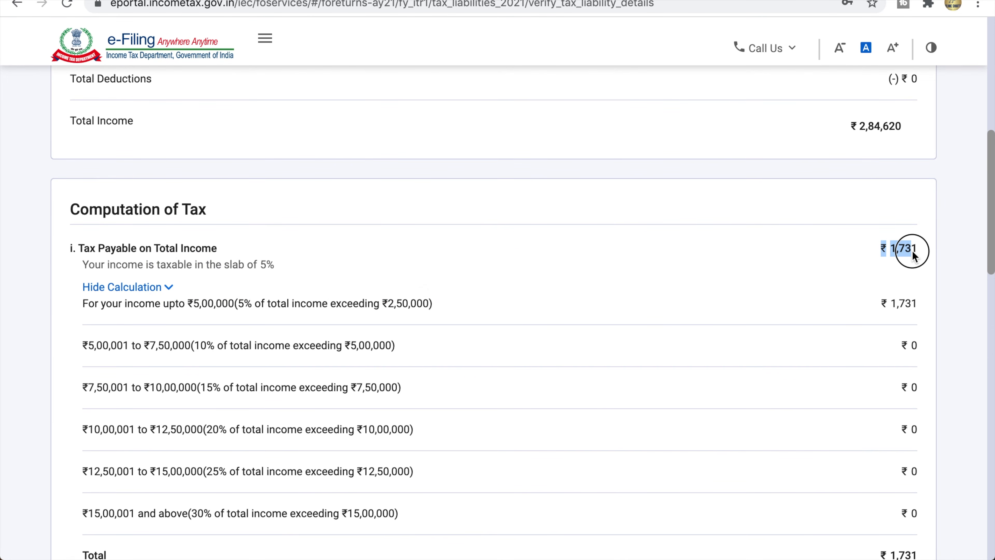
{"action": "left_click", "coordinate": [916, 251]}
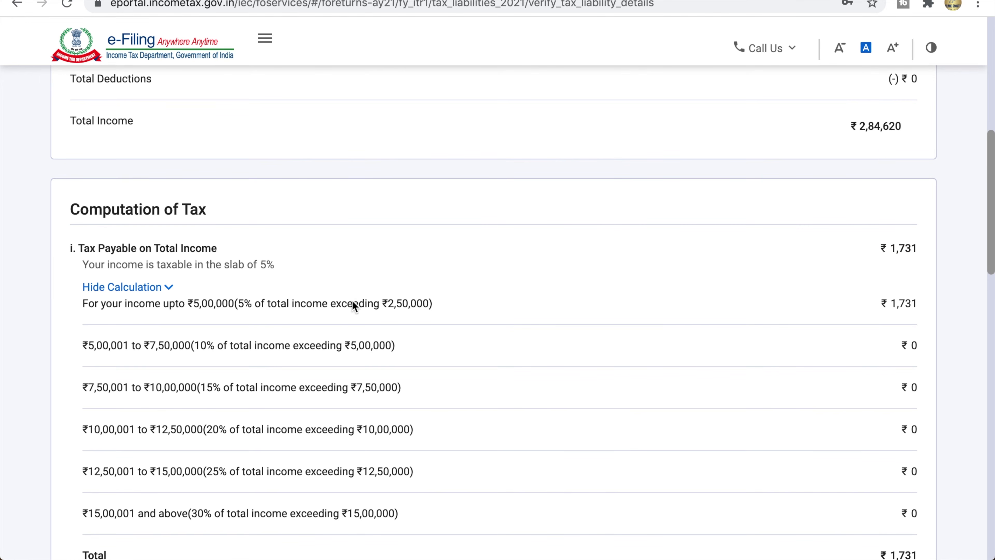
{"action": "scroll", "coordinate": [349, 332], "scroll_direction": "down", "scroll_amount": 1}
{"action": "scroll", "coordinate": [341, 448], "scroll_direction": "down", "scroll_amount": 3}
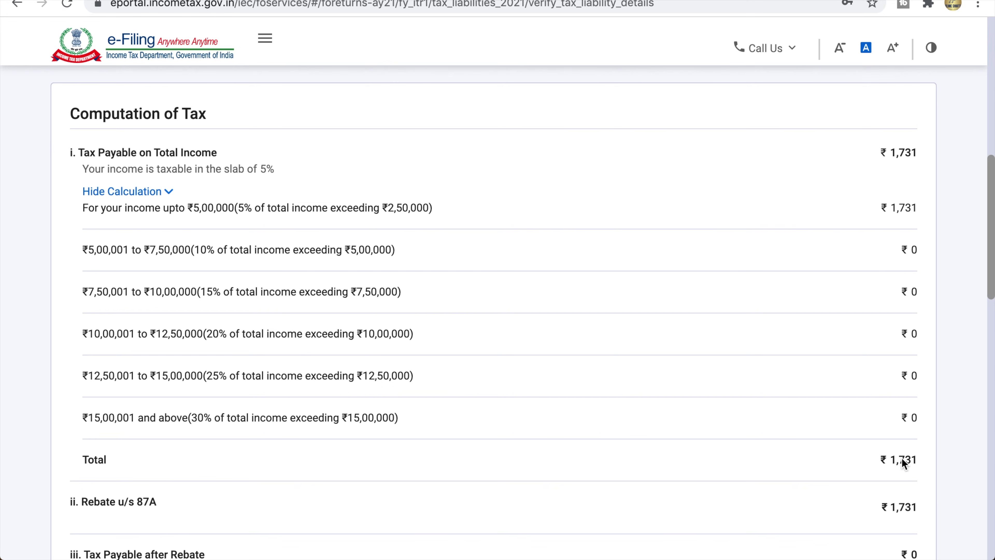
{"action": "left_click", "coordinate": [163, 195]}
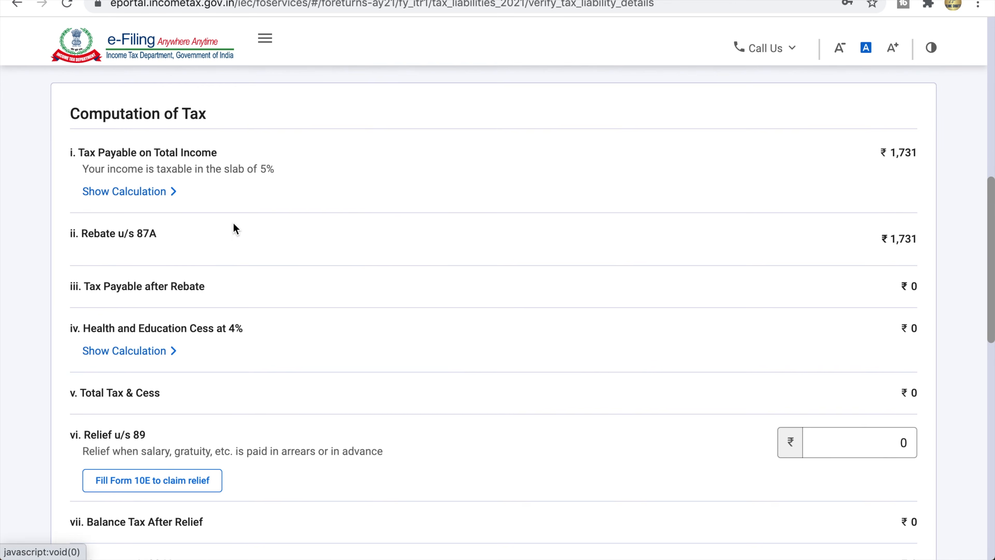
Step: Check the ₹1,731 tax payable against the ₹1,731 rebate under Section 87A
{"action": "scroll", "coordinate": [234, 222], "scroll_direction": "down", "scroll_amount": 1}
{"action": "scroll", "coordinate": [233, 223], "scroll_direction": "up", "scroll_amount": 1}
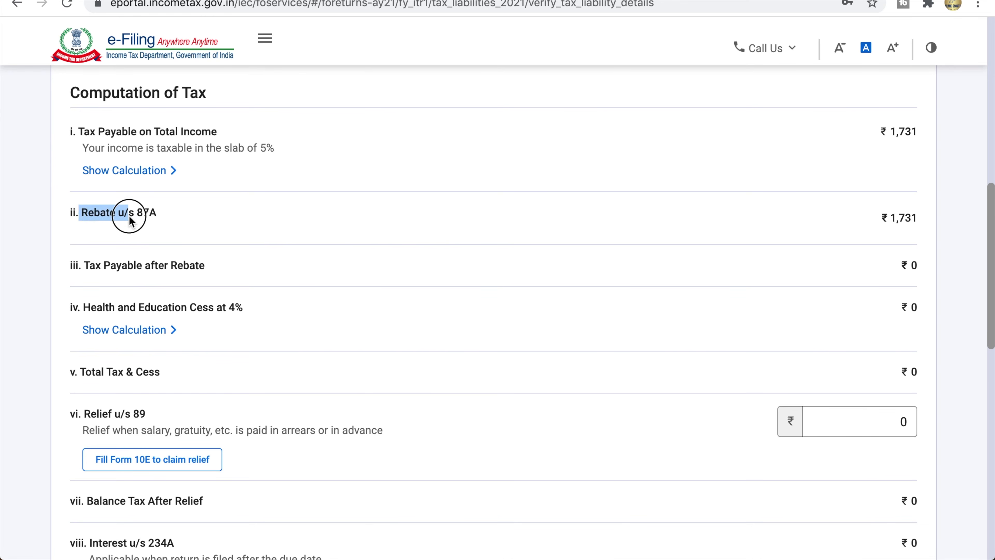
{"action": "left_click_drag", "start_coordinate": [129, 217], "coordinate": [156, 216]}
{"action": "scroll", "coordinate": [191, 221], "scroll_direction": "up", "scroll_amount": 5}
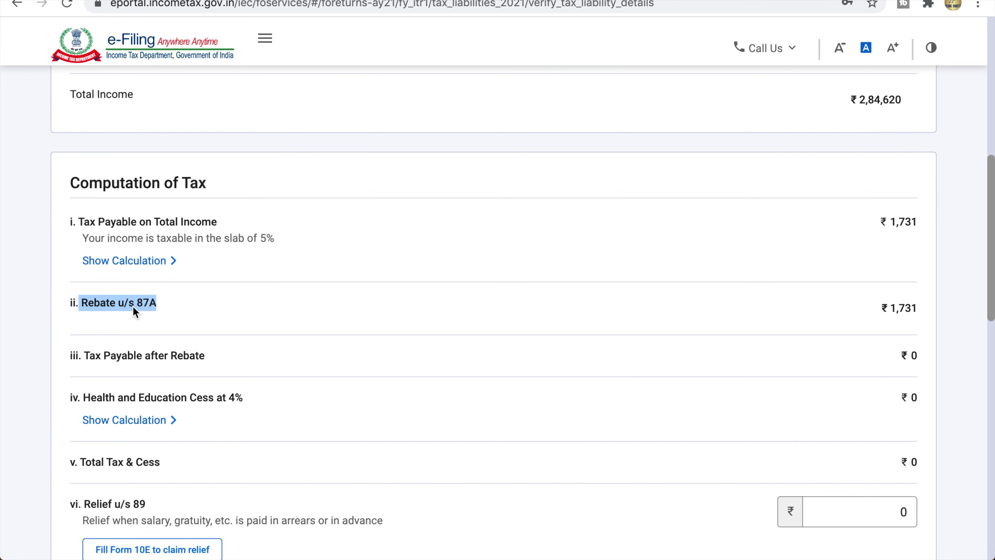
{"action": "left_click", "coordinate": [161, 310]}
{"action": "left_click_drag", "start_coordinate": [879, 223], "coordinate": [914, 223]}
{"action": "left_click_drag", "start_coordinate": [877, 301], "coordinate": [919, 311]}
{"action": "left_click", "coordinate": [918, 310]}
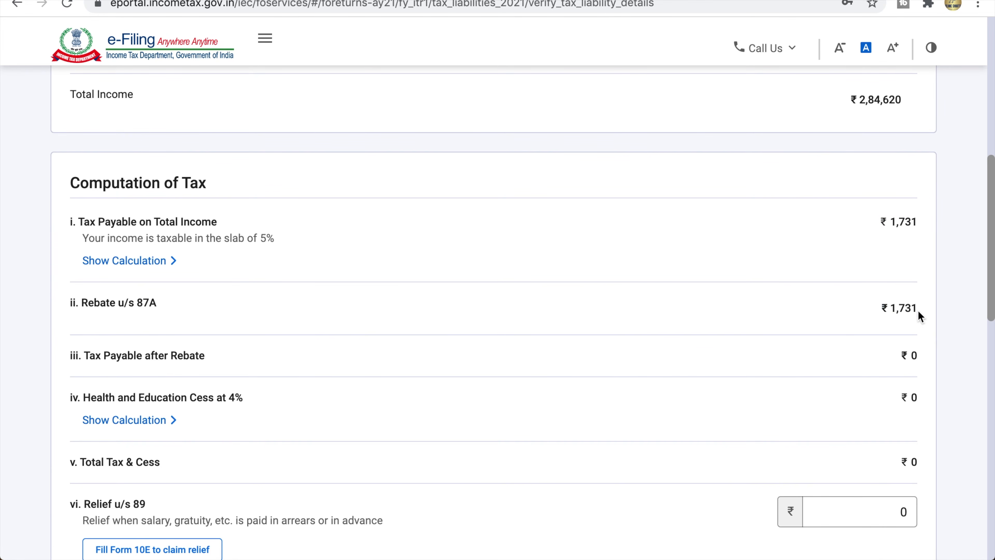
{"action": "left_click_drag", "start_coordinate": [850, 97], "coordinate": [900, 103]}
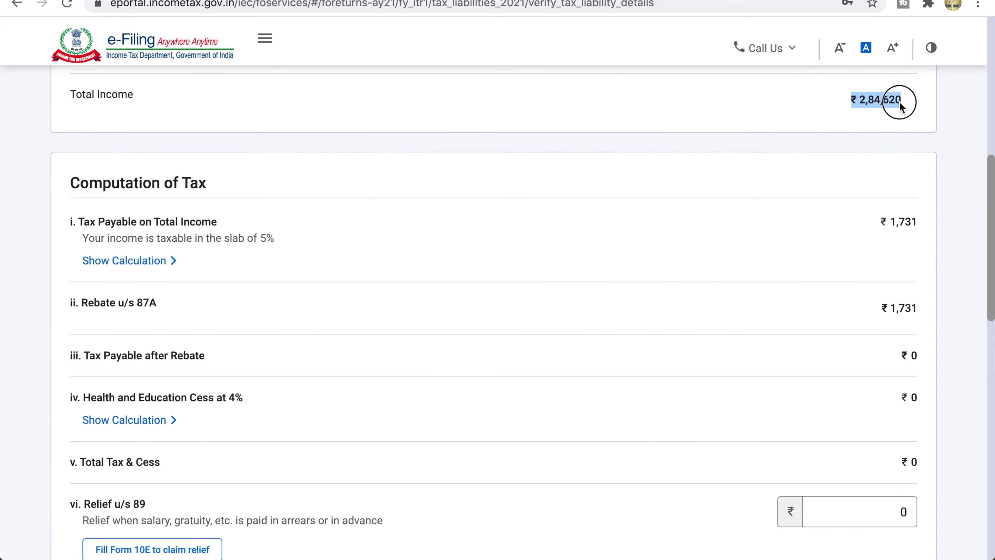
{"action": "left_click_drag", "start_coordinate": [900, 106], "coordinate": [897, 103]}
{"action": "left_click_drag", "start_coordinate": [881, 222], "coordinate": [913, 228]}
{"action": "left_click_drag", "start_coordinate": [882, 308], "coordinate": [915, 314]}
{"action": "left_click", "coordinate": [280, 302]}
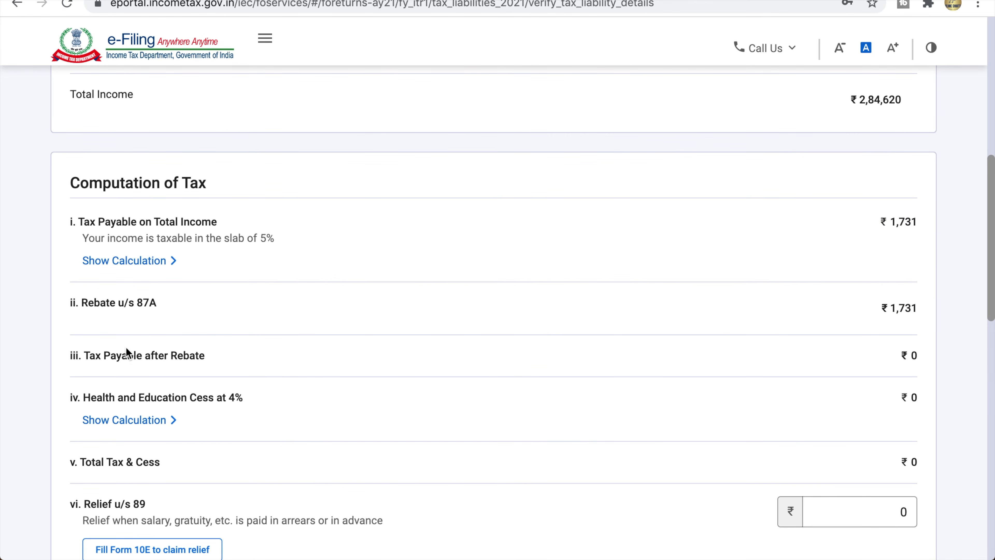
Step: Verify zero tax payable after rebate and review the 4% Health and Education Cess calculation
{"action": "left_click_drag", "start_coordinate": [90, 357], "coordinate": [215, 353]}
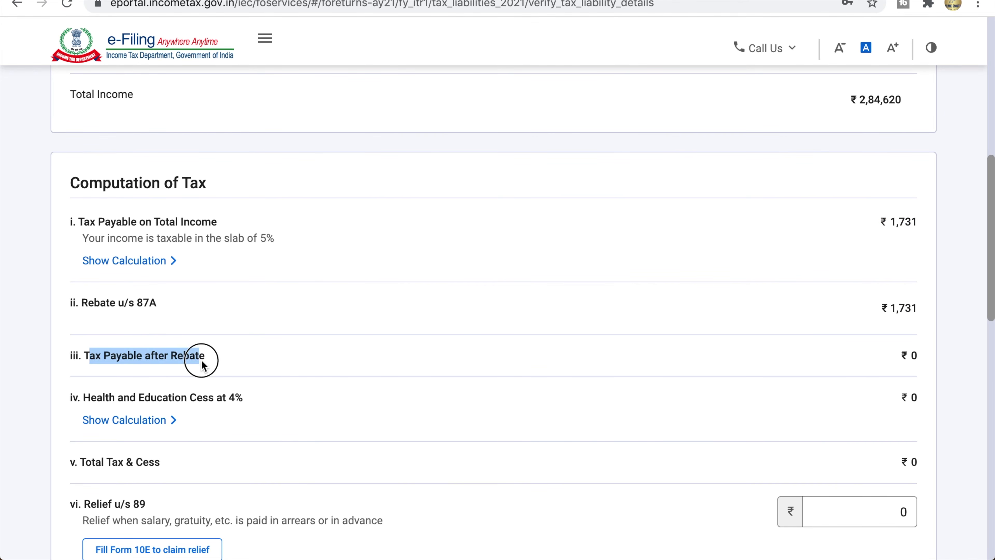
{"action": "left_click", "coordinate": [739, 369]}
{"action": "left_click_drag", "start_coordinate": [901, 359], "coordinate": [920, 360]}
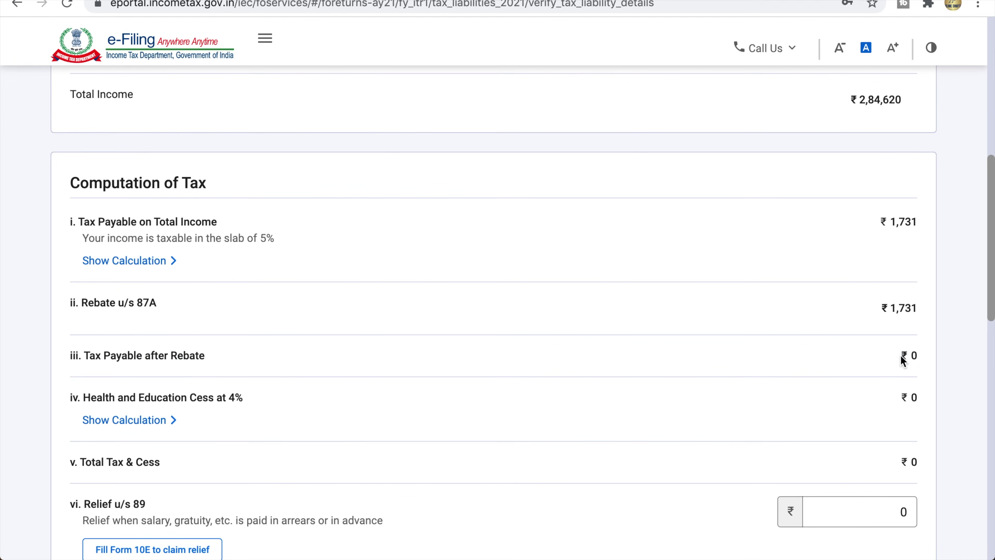
{"action": "left_click_drag", "start_coordinate": [83, 398], "coordinate": [240, 404]}
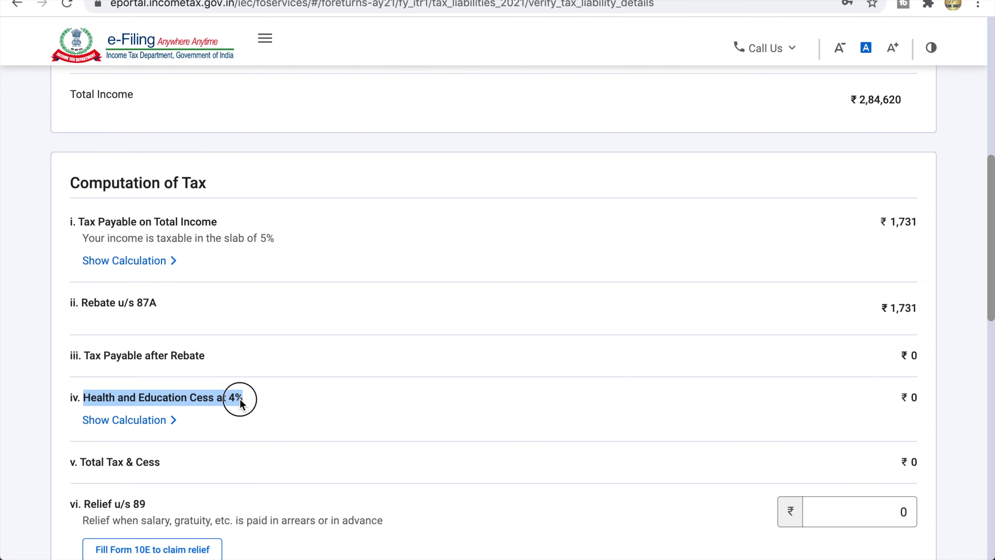
{"action": "left_click", "coordinate": [242, 404]}
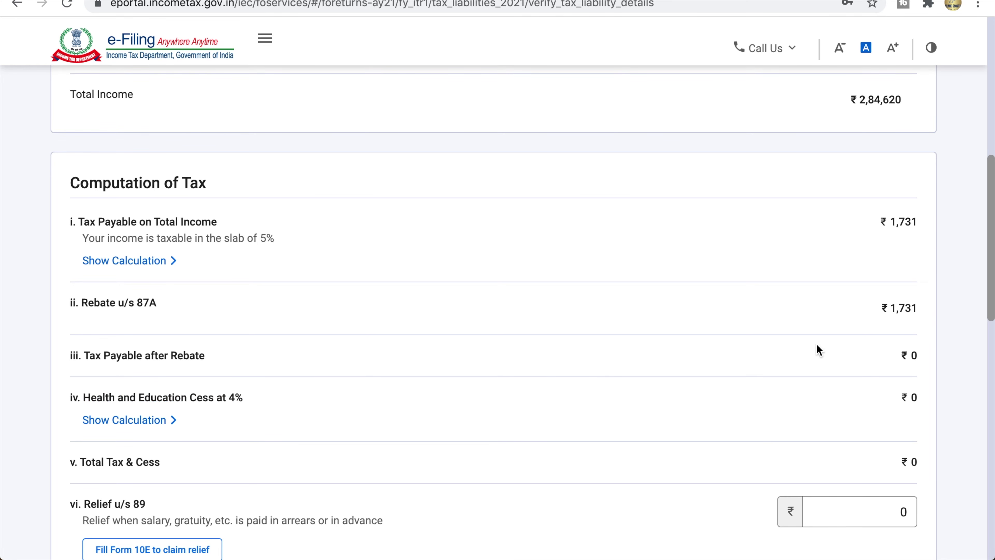
{"action": "left_click_drag", "start_coordinate": [84, 355], "coordinate": [206, 355]}
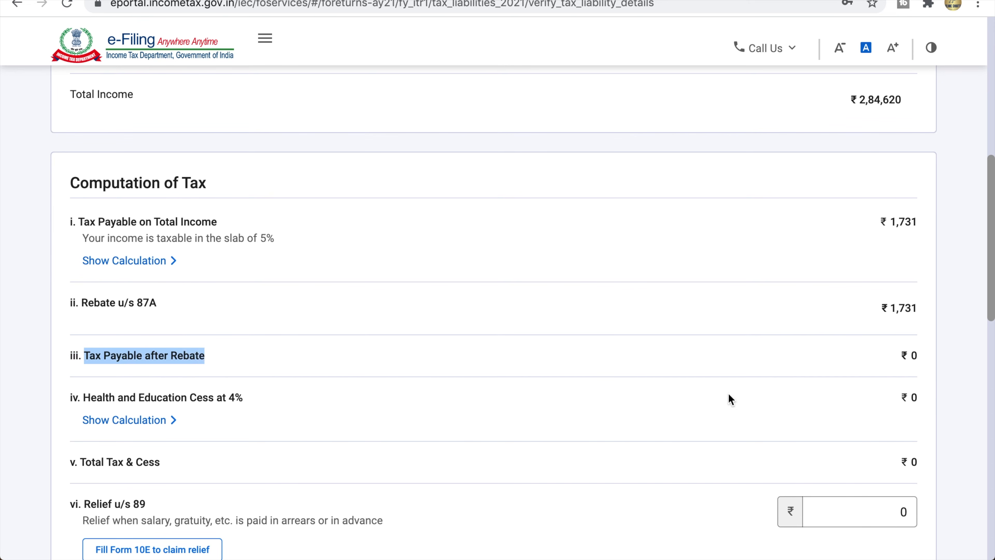
{"action": "left_click", "coordinate": [903, 365]}
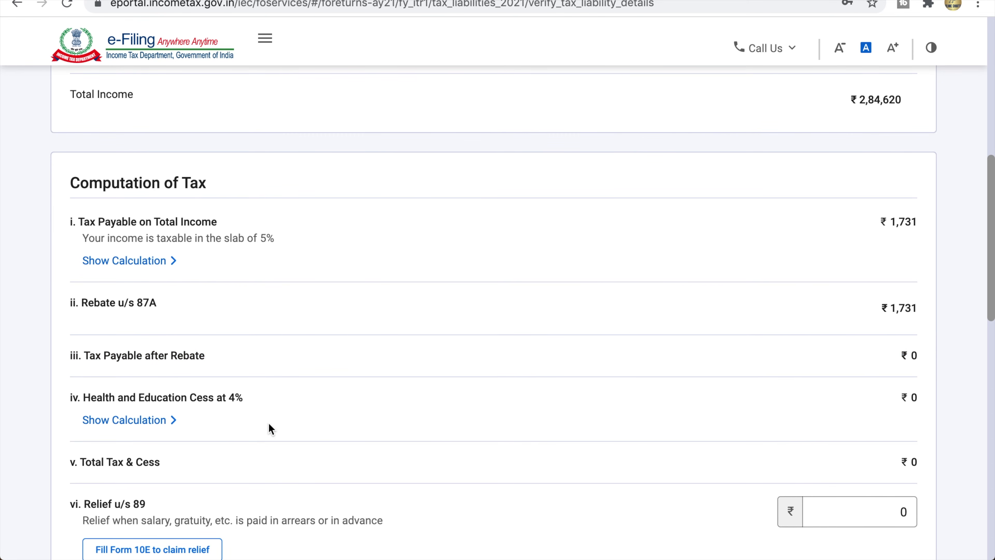
{"action": "left_click", "coordinate": [141, 419]}
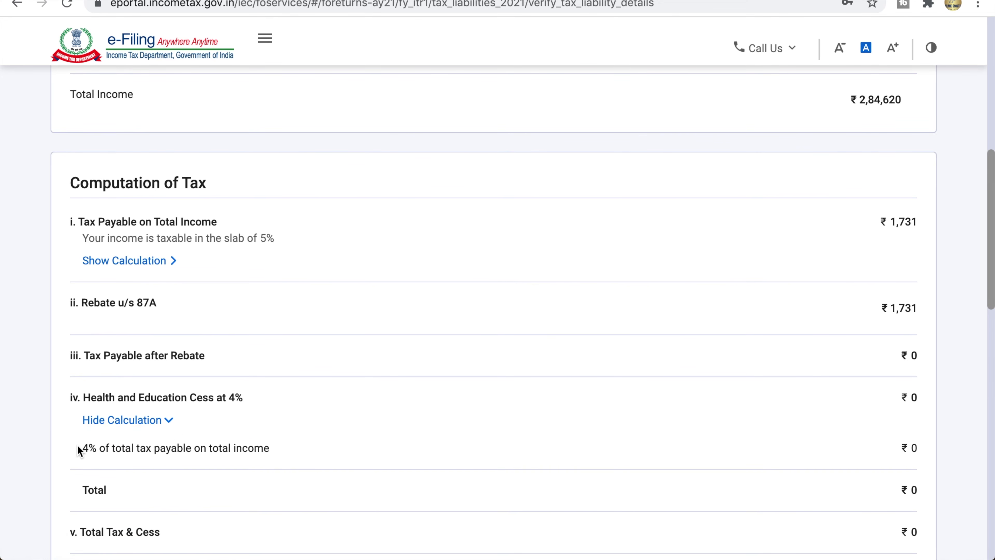
{"action": "left_click_drag", "start_coordinate": [84, 451], "coordinate": [270, 455]}
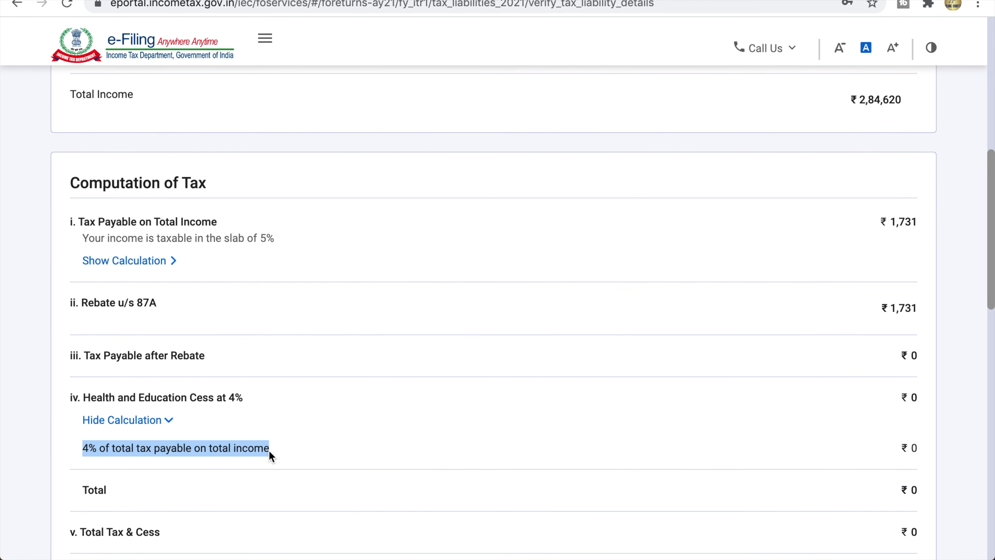
{"action": "triple_click", "coordinate": [157, 362]}
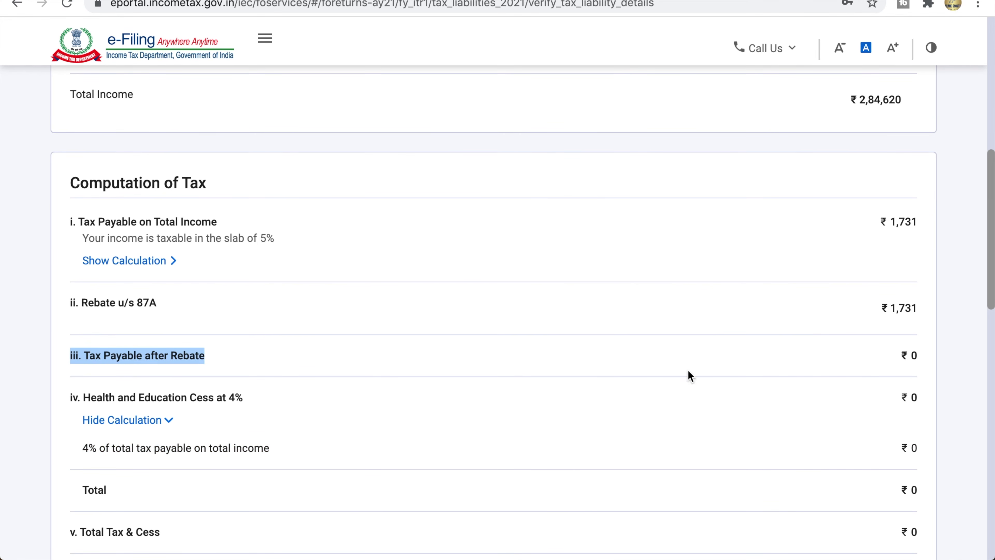
{"action": "left_click", "coordinate": [903, 357]}
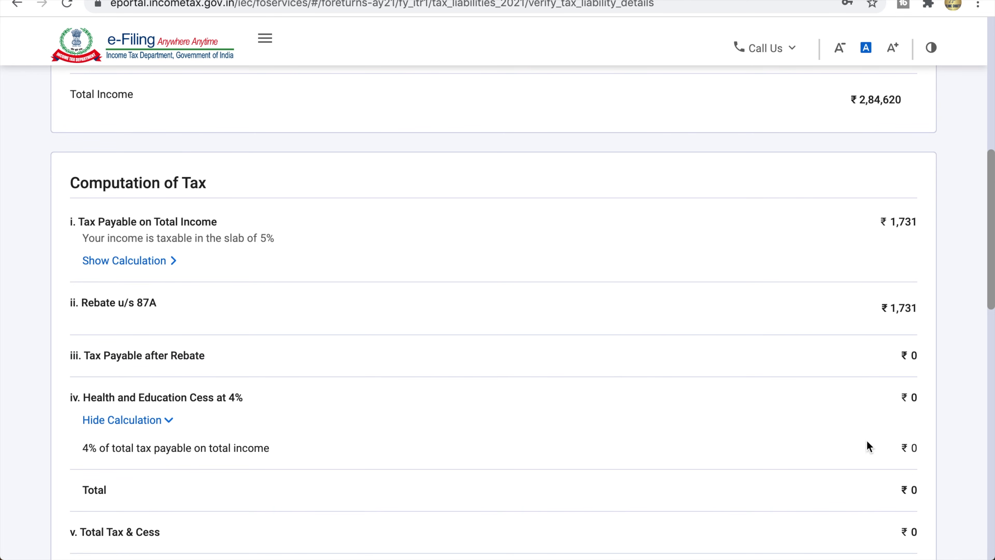
{"action": "left_click", "coordinate": [167, 421]}
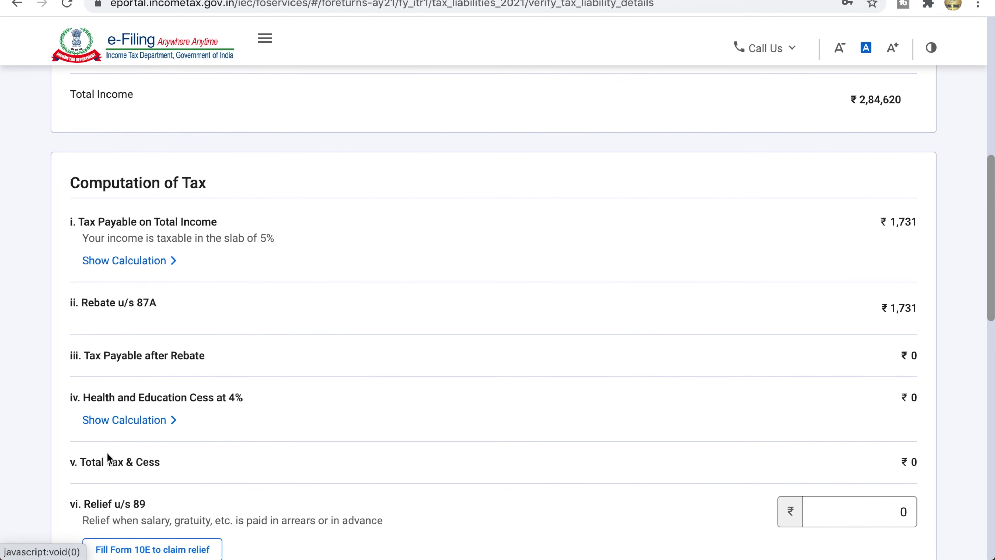
{"action": "left_click_drag", "start_coordinate": [81, 463], "coordinate": [945, 468]}
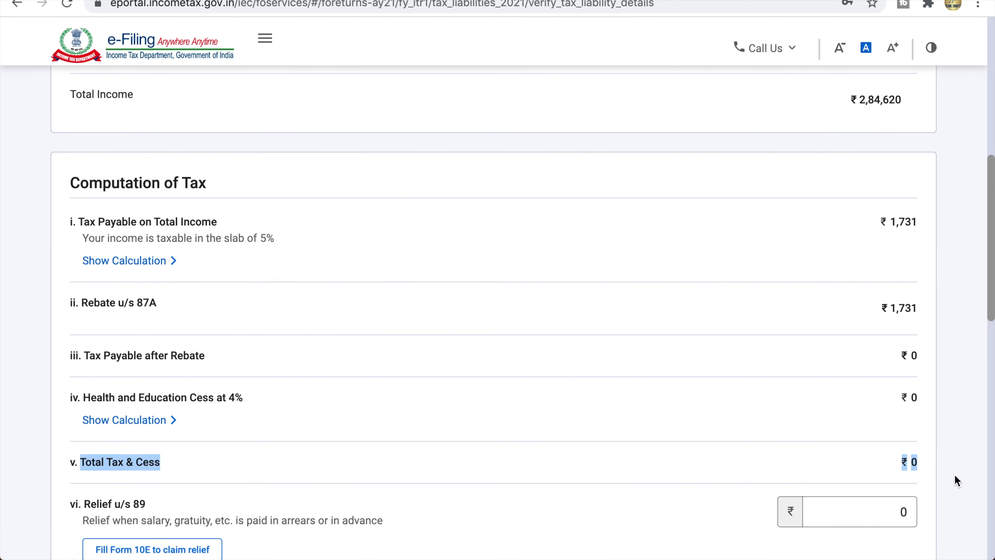
{"action": "left_click", "coordinate": [911, 463]}
Step: Review Relief u/s 89 and the Total Interest and Fee and Total Tax, Fee and Interest breakdowns
{"action": "scroll", "coordinate": [262, 488], "scroll_direction": "down", "scroll_amount": 2}
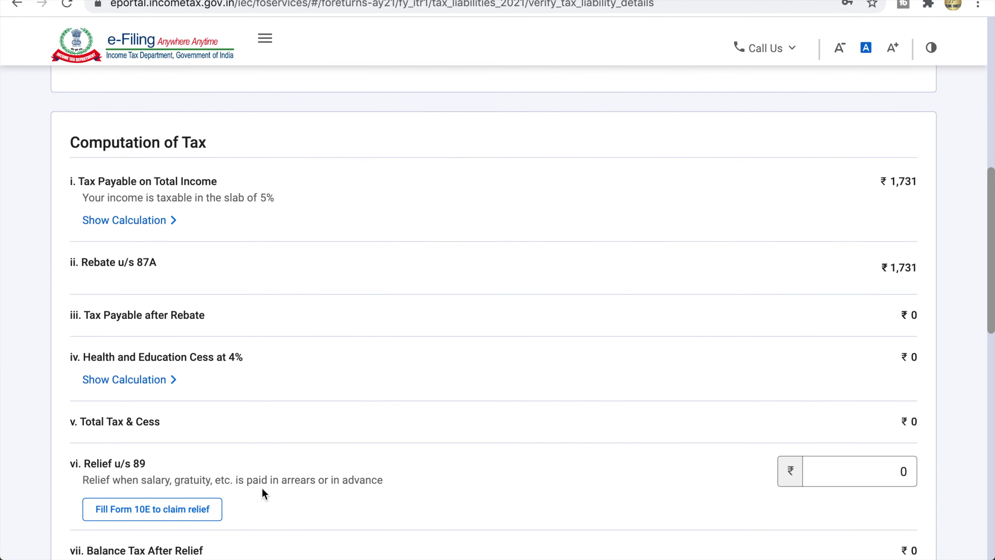
{"action": "left_click", "coordinate": [86, 451]}
{"action": "left_click_drag", "start_coordinate": [87, 451], "coordinate": [147, 451]}
{"action": "scroll", "coordinate": [181, 466], "scroll_direction": "down", "scroll_amount": 10}
{"action": "left_click_drag", "start_coordinate": [70, 395], "coordinate": [285, 401]}
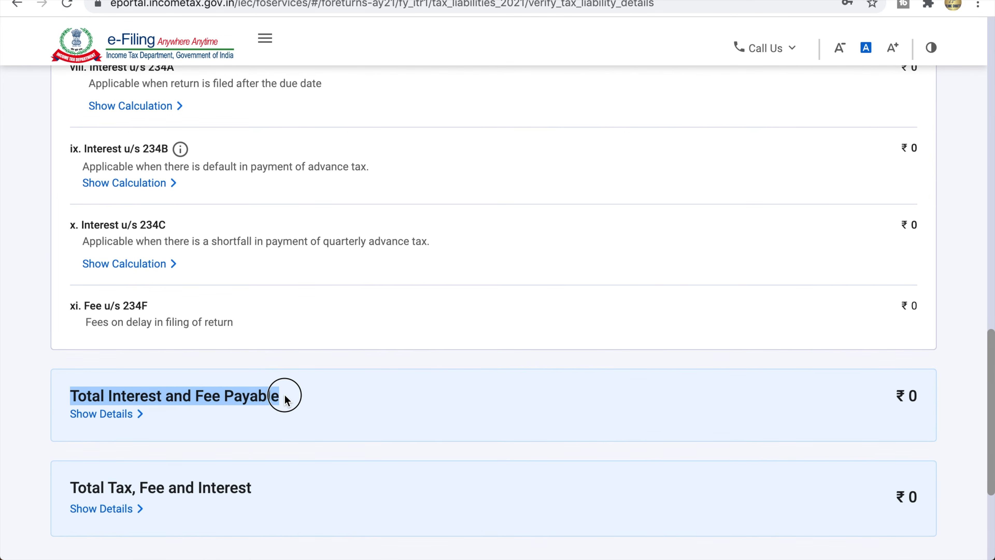
{"action": "left_click", "coordinate": [285, 395]}
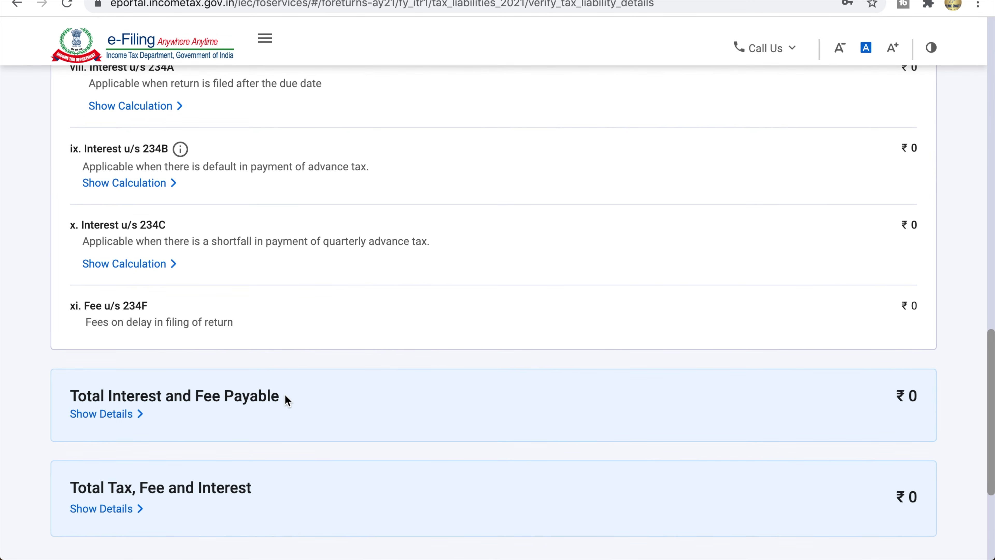
{"action": "left_click", "coordinate": [135, 415]}
{"action": "scroll", "coordinate": [233, 431], "scroll_direction": "down", "scroll_amount": 6}
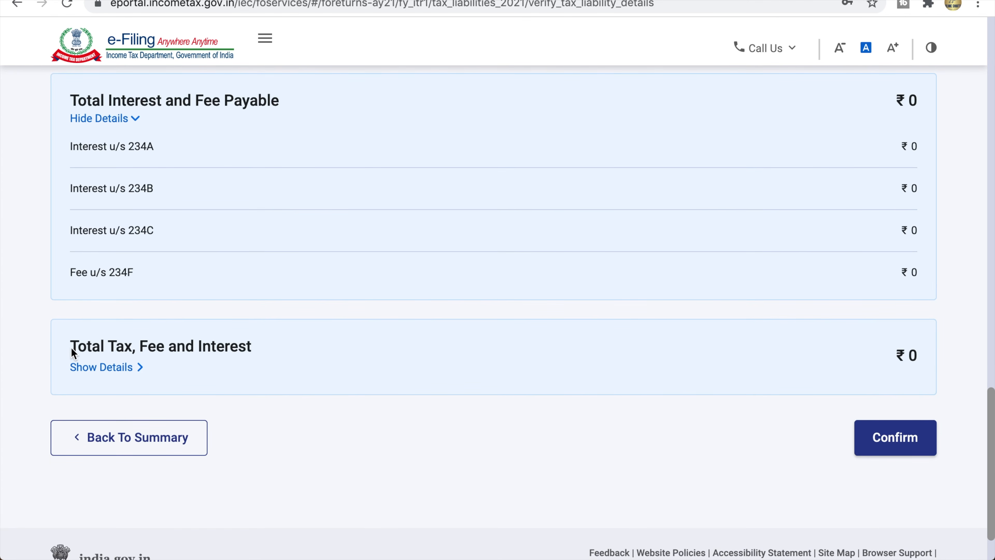
{"action": "left_click_drag", "start_coordinate": [163, 351], "coordinate": [260, 348]}
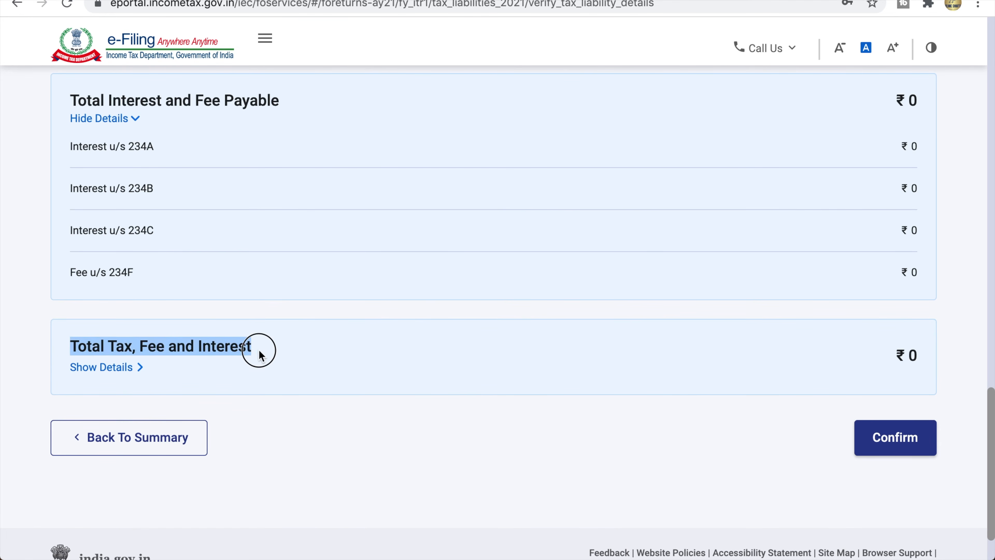
{"action": "left_click", "coordinate": [260, 349]}
{"action": "triple_click", "coordinate": [919, 356]}
{"action": "left_click", "coordinate": [137, 366]}
{"action": "left_click", "coordinate": [907, 403]}
Step: Confirm the ₹0 Total Tax Liability
{"action": "scroll", "coordinate": [880, 336], "scroll_direction": "up", "scroll_amount": 20}
{"action": "scroll", "coordinate": [881, 336], "scroll_direction": "up", "scroll_amount": 3}
{"action": "scroll", "coordinate": [881, 333], "scroll_direction": "down", "scroll_amount": 15}
{"action": "left_click", "coordinate": [895, 368]}
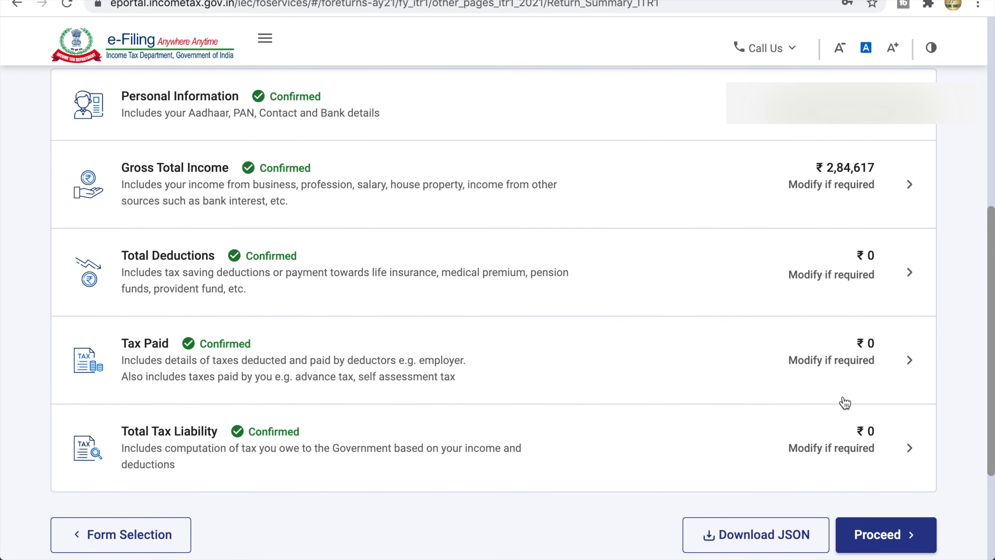
Step: Proceed from the Return Summary to the 'You need to make a payment of ₹0' summary
{"action": "left_click", "coordinate": [887, 544]}
{"action": "left_click_drag", "start_coordinate": [53, 174], "coordinate": [416, 170]}
{"action": "left_click", "coordinate": [416, 170]}
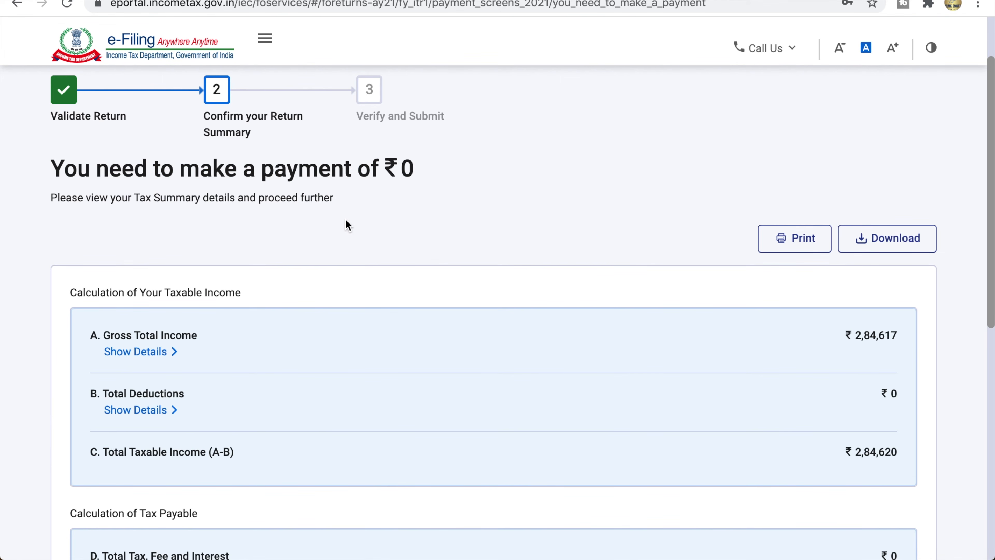
{"action": "scroll", "coordinate": [377, 247], "scroll_direction": "down", "scroll_amount": 5}
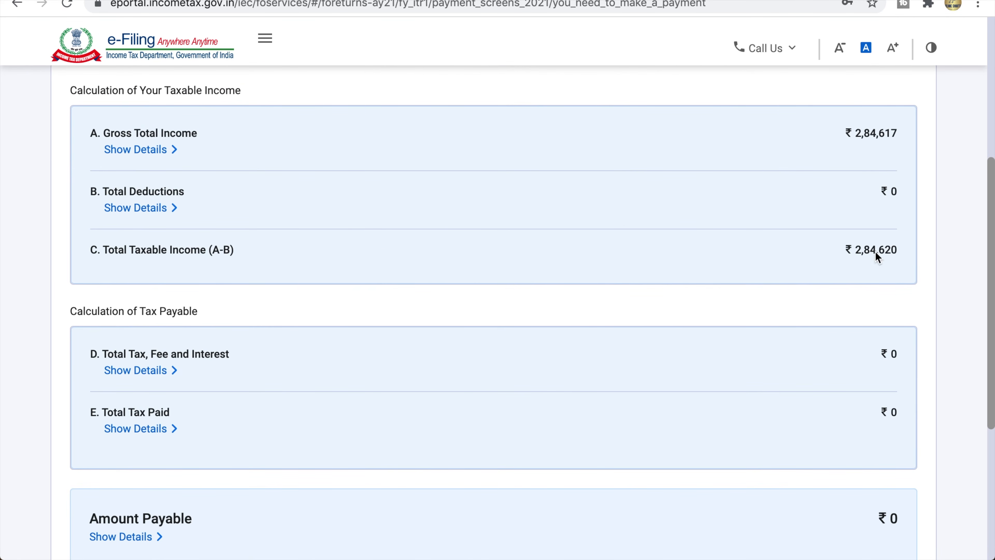
{"action": "left_click_drag", "start_coordinate": [71, 312], "coordinate": [195, 315]}
{"action": "left_click", "coordinate": [195, 316]}
Step: Check the zero tax paid and amount payable, then go to Preview Return
{"action": "left_click", "coordinate": [888, 414]}
{"action": "scroll", "coordinate": [891, 417], "scroll_direction": "down", "scroll_amount": 5}
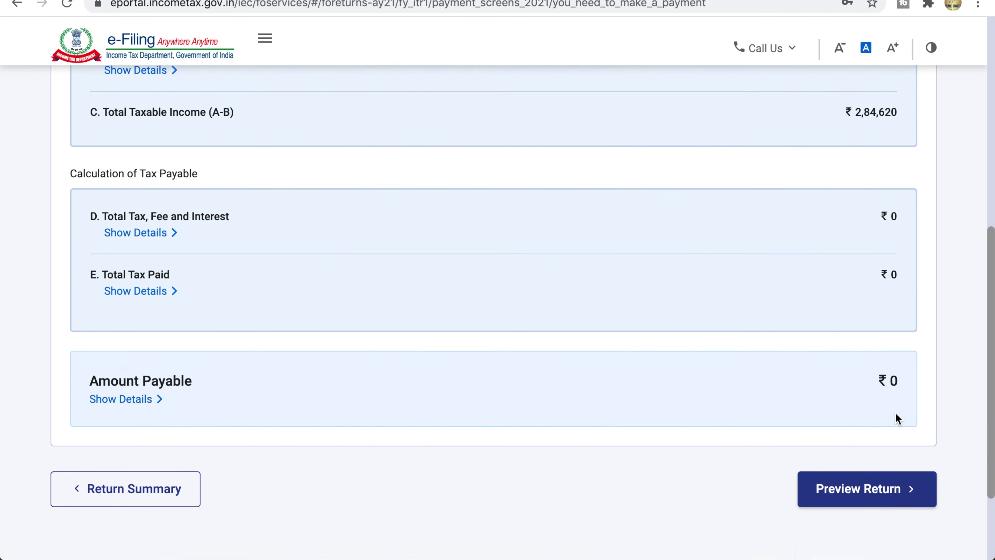
{"action": "left_click_drag", "start_coordinate": [97, 333], "coordinate": [211, 333]}
{"action": "left_click", "coordinate": [780, 333]}
{"action": "scroll", "coordinate": [780, 334], "scroll_direction": "up", "scroll_amount": 9}
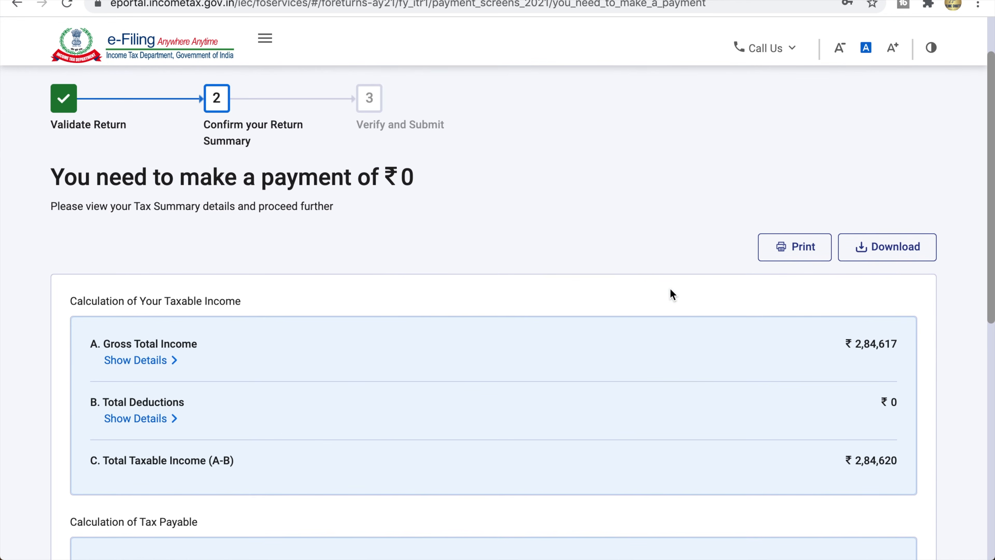
{"action": "scroll", "coordinate": [671, 291], "scroll_direction": "down", "scroll_amount": 12}
{"action": "scroll", "coordinate": [667, 213], "scroll_direction": "up", "scroll_amount": 3}
{"action": "left_click", "coordinate": [866, 475]}
{"action": "left_click_drag", "start_coordinate": [52, 265], "coordinate": [375, 265]}
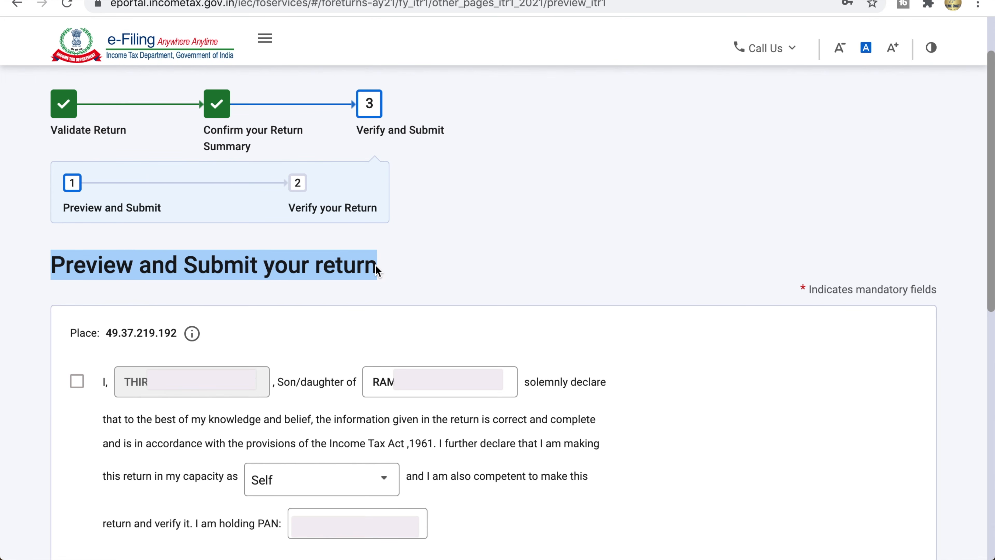
Step: Accept the verification declaration on the Preview and Submit page
{"action": "left_click", "coordinate": [375, 265]}
{"action": "mouse_move", "coordinate": [192, 336]}
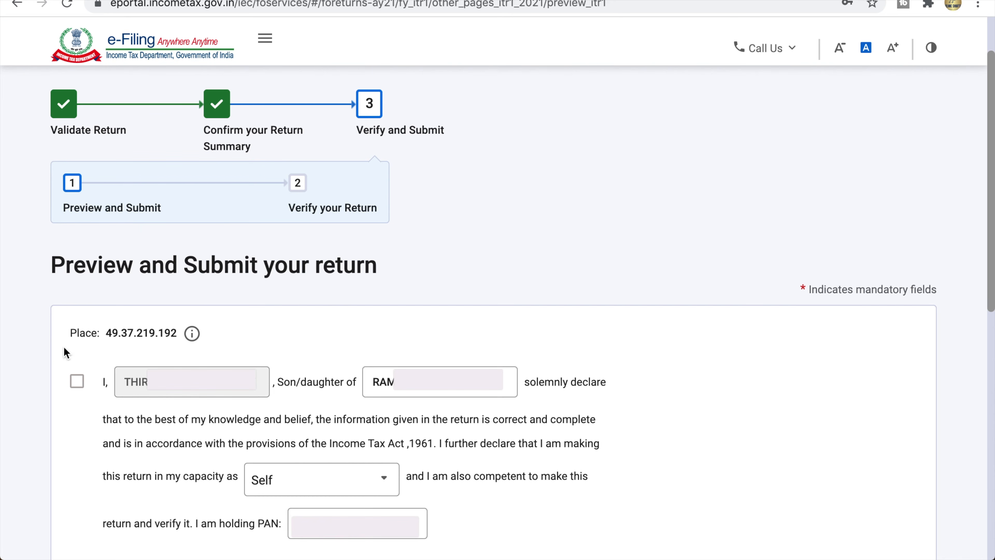
{"action": "left_click", "coordinate": [79, 386]}
Step: Leave the TRP identification number, name and reimbursement amount blank and proceed to preview
{"action": "scroll", "coordinate": [290, 525], "scroll_direction": "down", "scroll_amount": 15}
{"action": "left_click_drag", "start_coordinate": [71, 86], "coordinate": [382, 93]}
{"action": "left_click", "coordinate": [466, 83]}
{"action": "triple_click", "coordinate": [494, 83]}
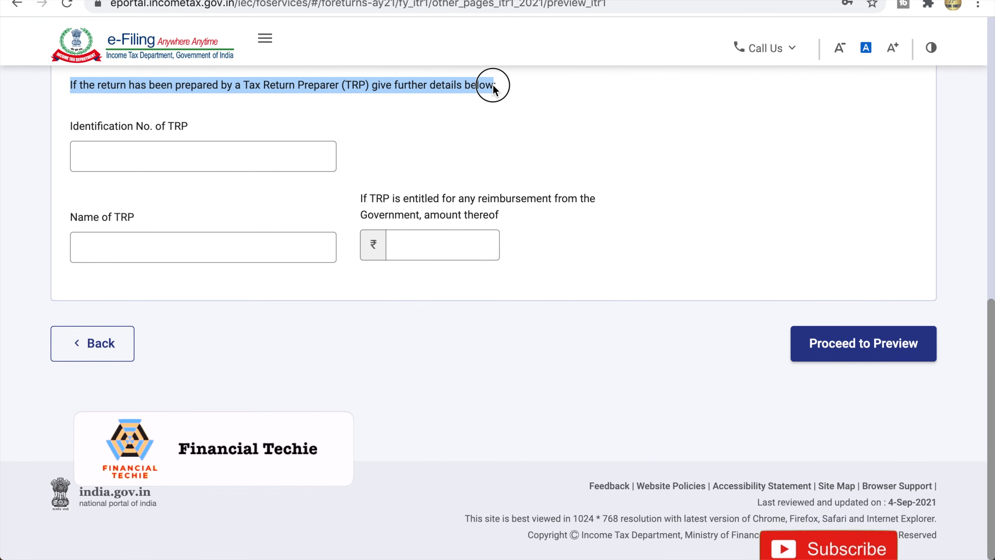
{"action": "left_click", "coordinate": [495, 83]}
{"action": "left_click", "coordinate": [178, 148]}
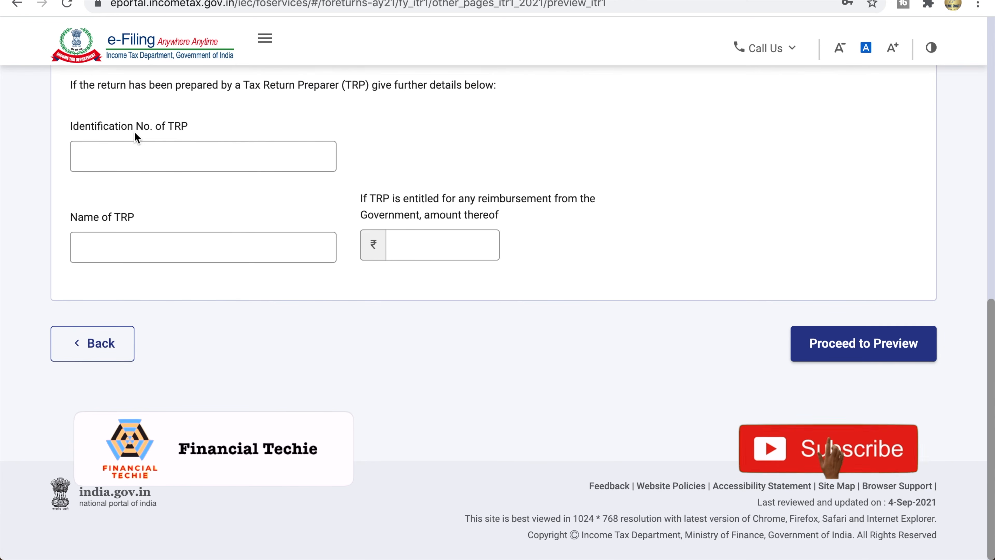
{"action": "left_click", "coordinate": [143, 255]}
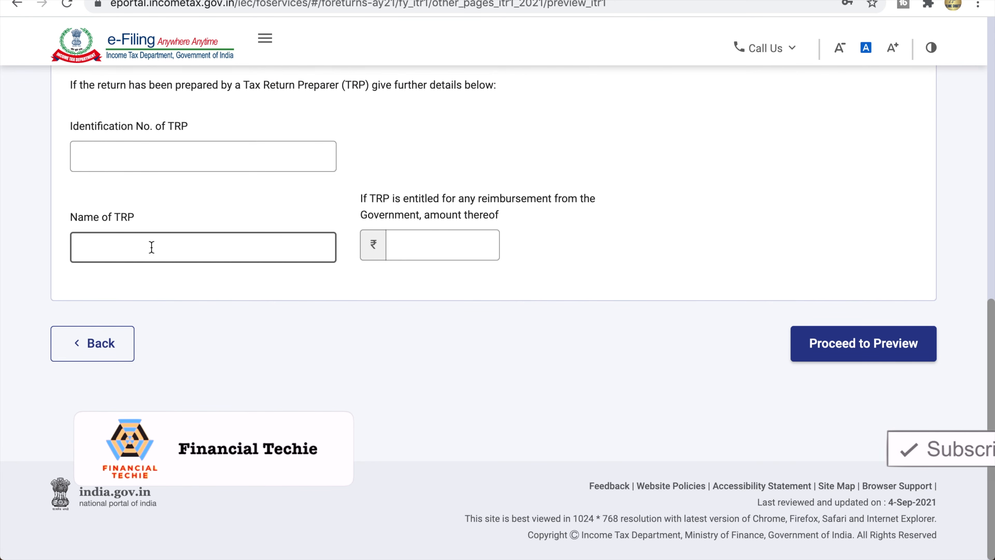
{"action": "left_click", "coordinate": [453, 241]}
{"action": "left_click", "coordinate": [446, 200]}
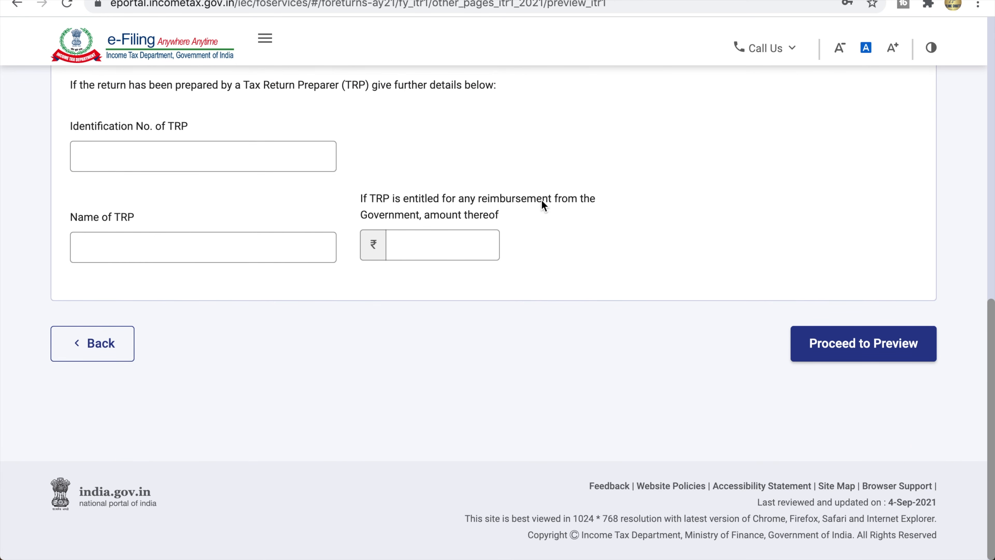
{"action": "left_click", "coordinate": [446, 247]}
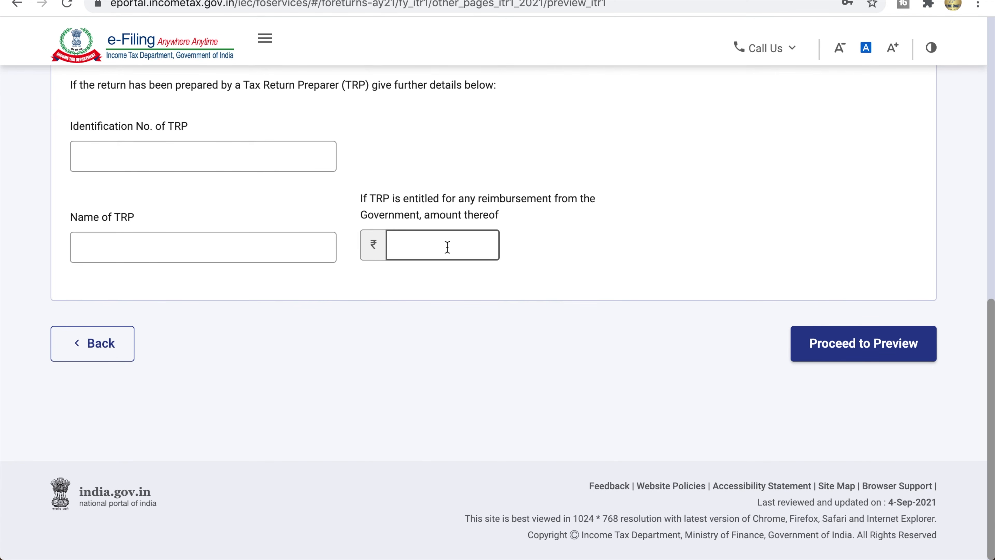
{"action": "left_click", "coordinate": [379, 144]}
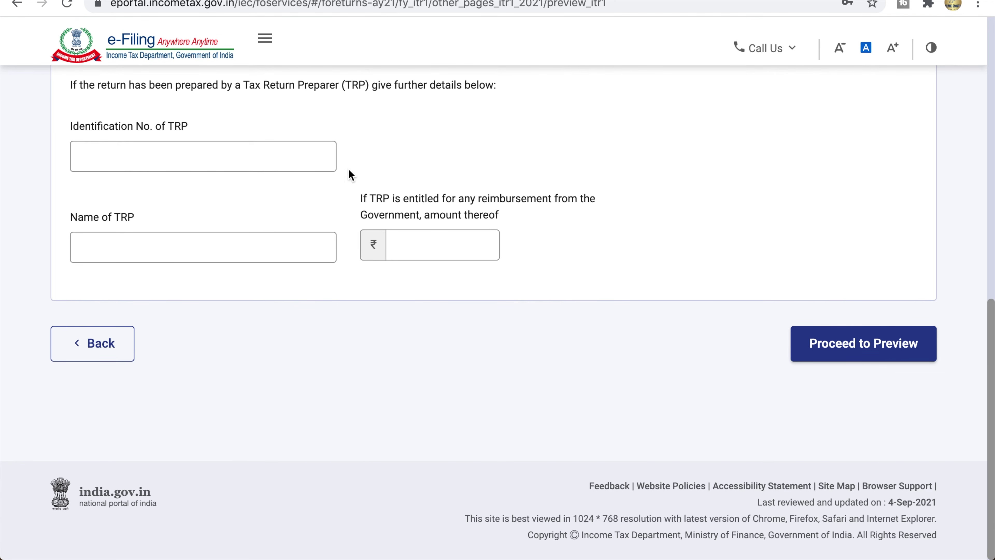
{"action": "left_click", "coordinate": [838, 340]}
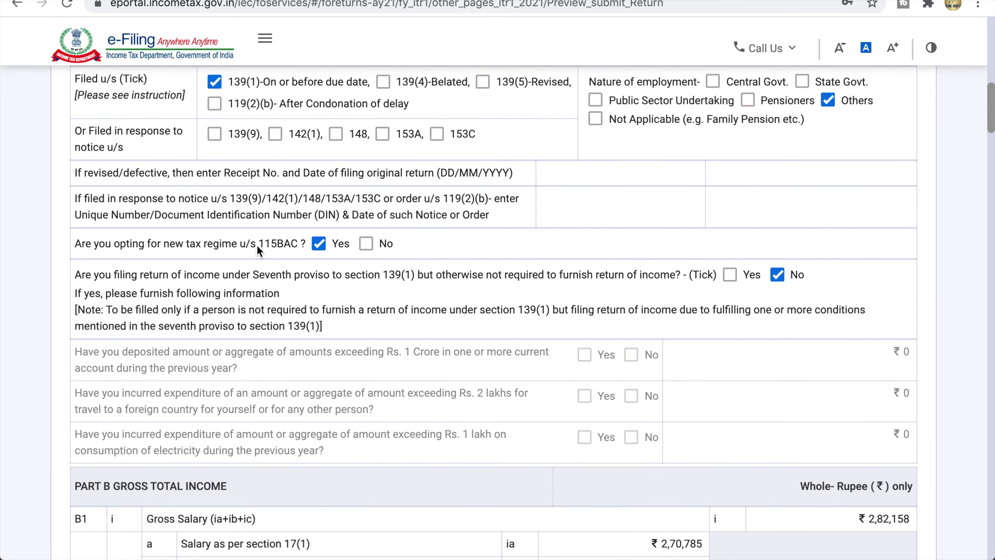
Step: Scroll through the ITR-1 preview and check 'Validation Successful!' with no errors found
{"action": "scroll", "coordinate": [588, 294], "scroll_direction": "down", "scroll_amount": 10}
{"action": "scroll", "coordinate": [483, 306], "scroll_direction": "down", "scroll_amount": 6}
{"action": "scroll", "coordinate": [483, 305], "scroll_direction": "up", "scroll_amount": 1}
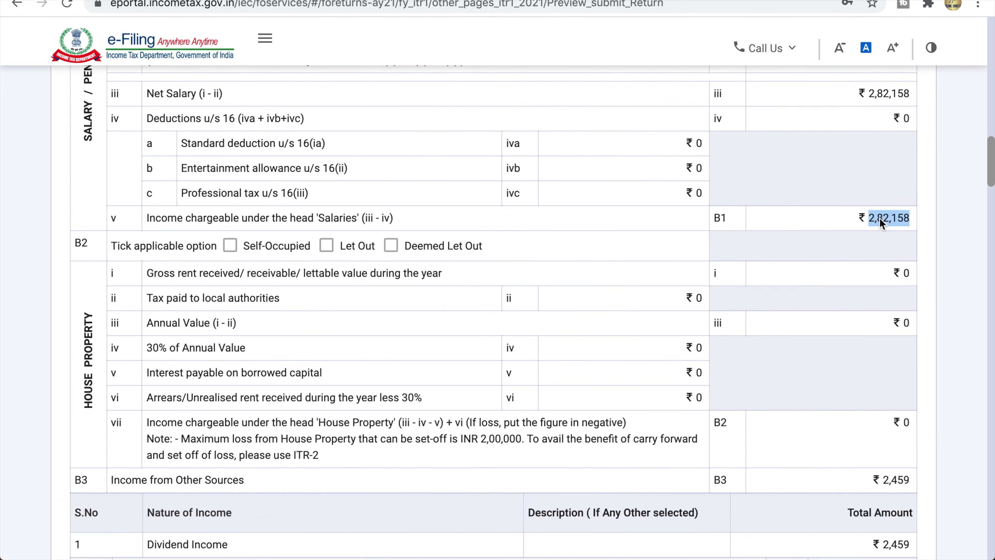
{"action": "scroll", "coordinate": [474, 317], "scroll_direction": "down", "scroll_amount": 12}
{"action": "scroll", "coordinate": [463, 330], "scroll_direction": "down", "scroll_amount": 12}
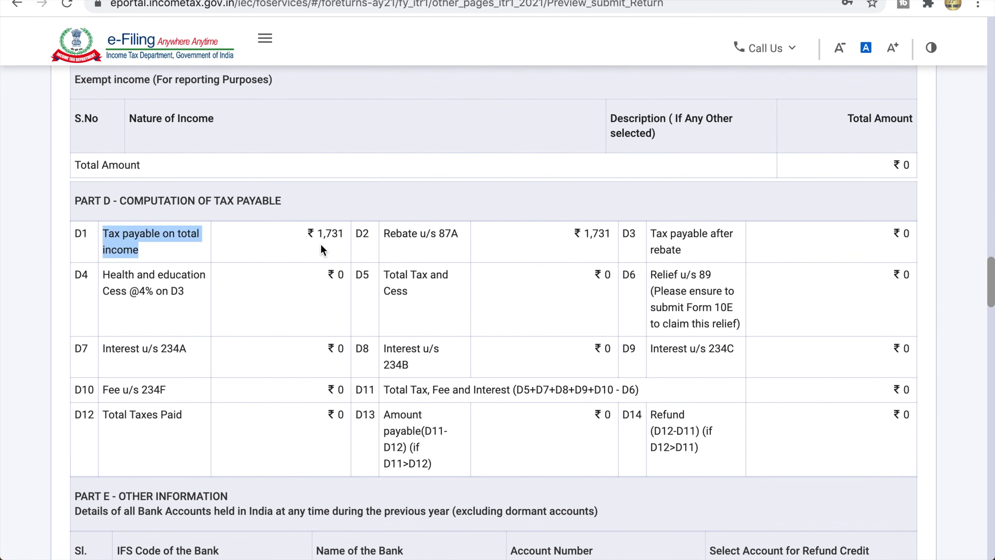
{"action": "scroll", "coordinate": [485, 356], "scroll_direction": "up", "scroll_amount": 2}
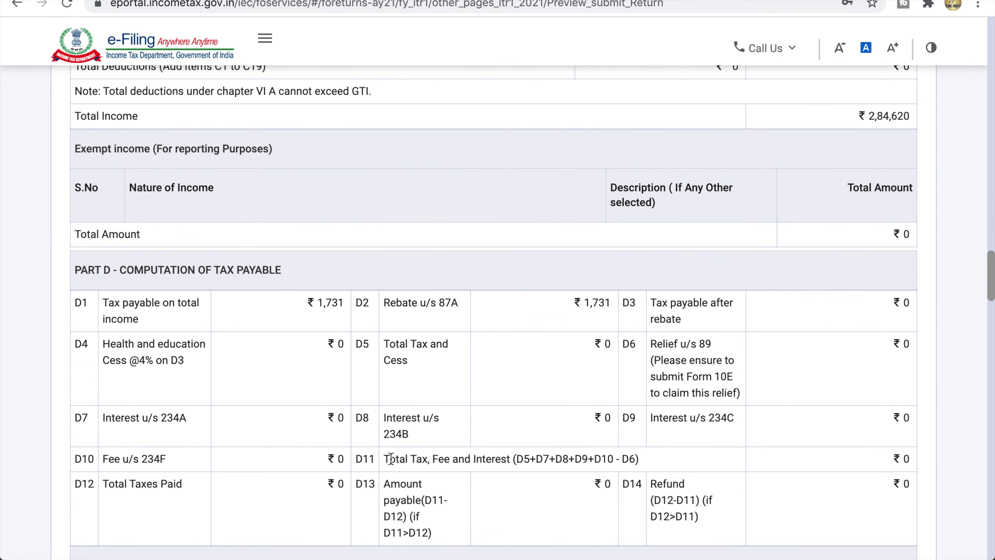
{"action": "scroll", "coordinate": [856, 209], "scroll_direction": "down", "scroll_amount": 10}
{"action": "scroll", "coordinate": [856, 210], "scroll_direction": "down", "scroll_amount": 15}
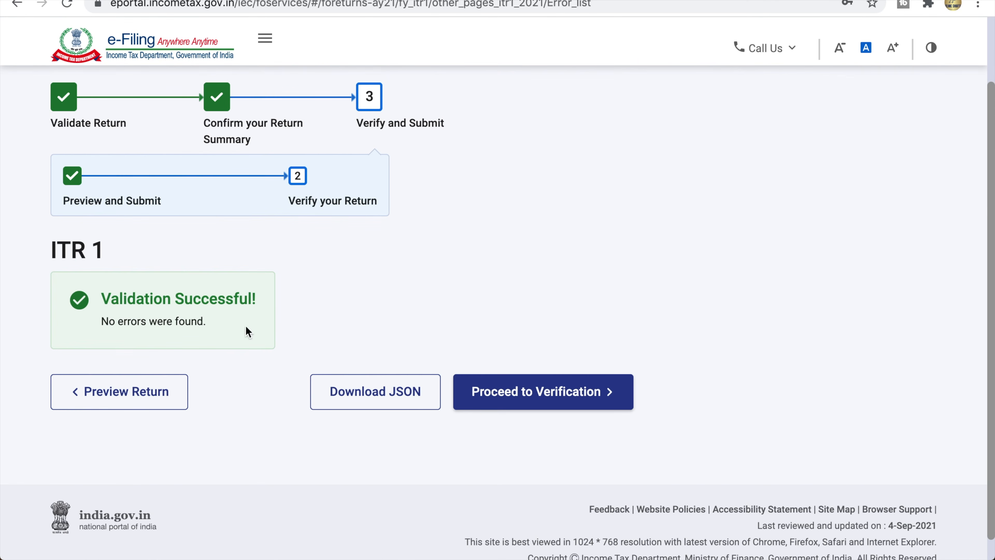
{"action": "left_click", "coordinate": [104, 299]}
{"action": "left_click_drag", "start_coordinate": [105, 303], "coordinate": [257, 304]}
{"action": "left_click", "coordinate": [256, 304]}
{"action": "left_click_drag", "start_coordinate": [102, 322], "coordinate": [212, 325]}
{"action": "left_click", "coordinate": [211, 322]}
Step: Proceed to the Complete your Verification page
{"action": "left_click", "coordinate": [548, 402]}
{"action": "left_click_drag", "start_coordinate": [50, 235], "coordinate": [329, 247]}
{"action": "left_click", "coordinate": [329, 247]}
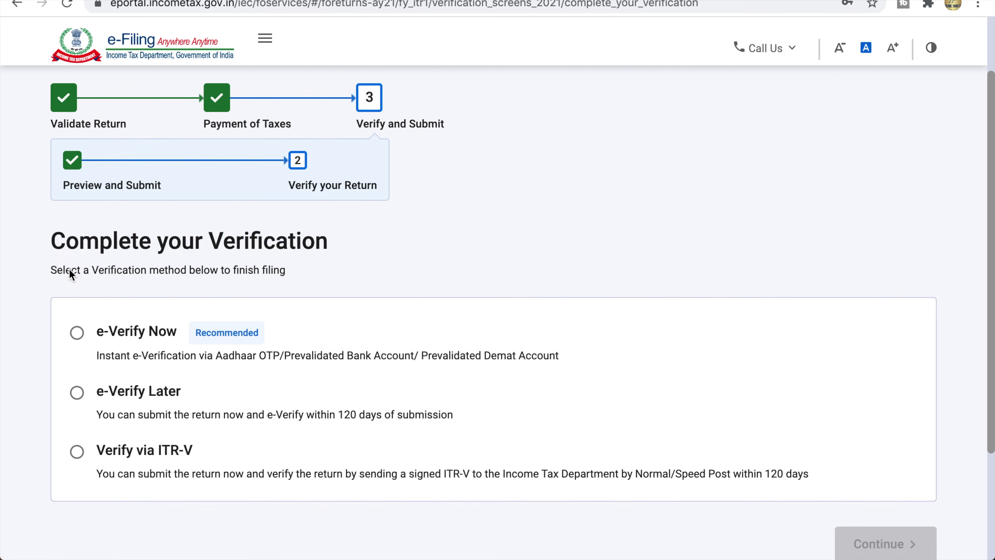
Step: Choose to e-verify the return now
{"action": "left_click_drag", "start_coordinate": [51, 273], "coordinate": [289, 279]}
{"action": "left_click", "coordinate": [288, 274]}
{"action": "left_click", "coordinate": [513, 366]}
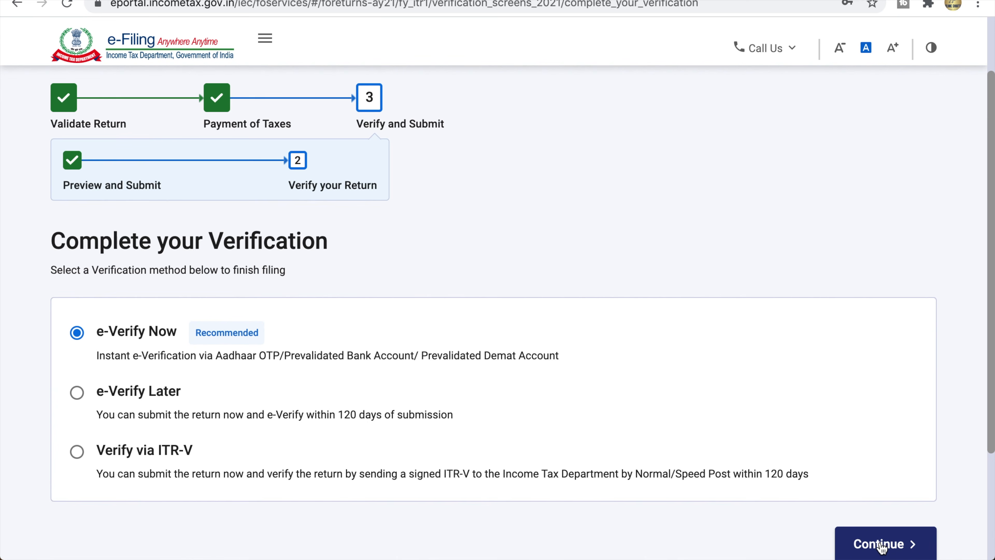
{"action": "left_click", "coordinate": [882, 545]}
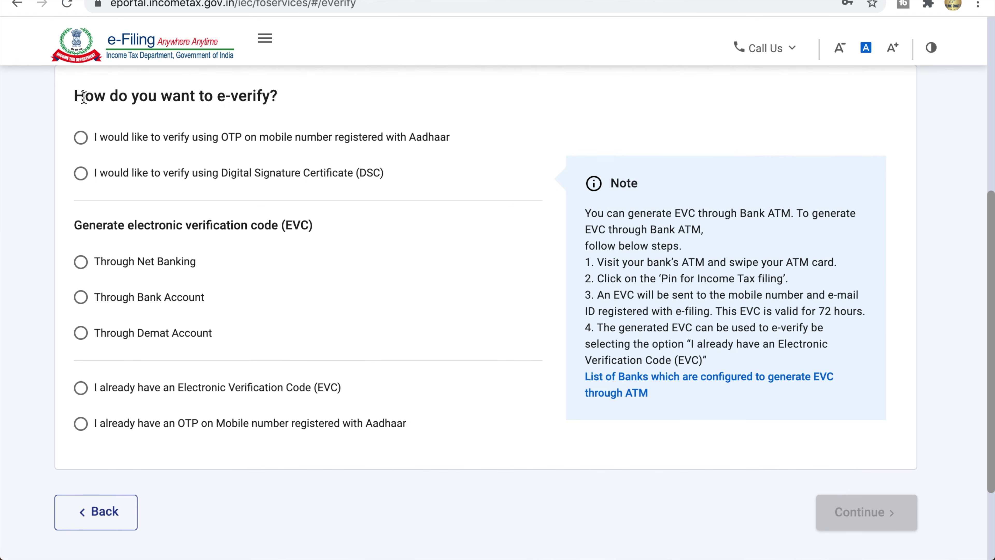
Step: Select OTP on the Aadhaar-registered mobile as the e-verification method
{"action": "left_click_drag", "start_coordinate": [76, 97], "coordinate": [280, 103]}
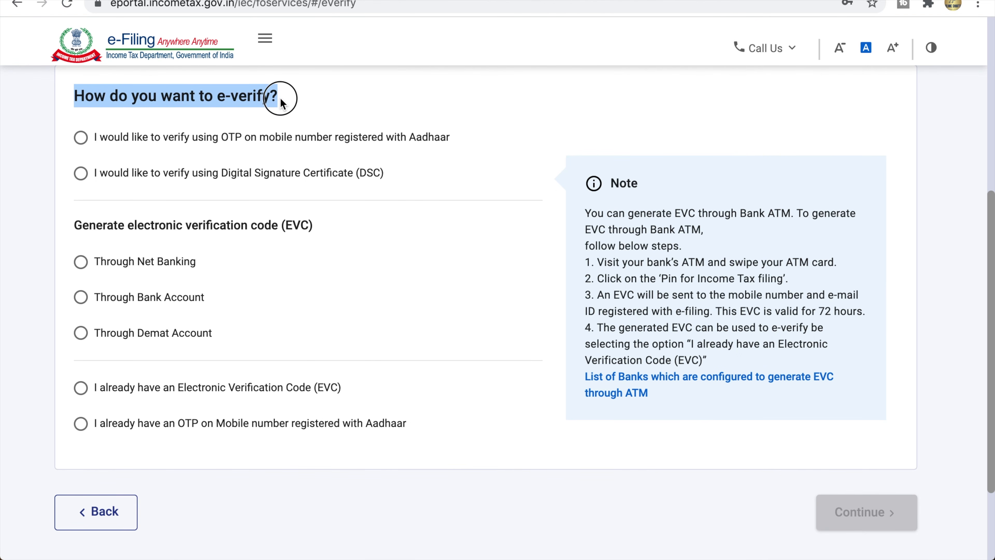
{"action": "left_click", "coordinate": [281, 103]}
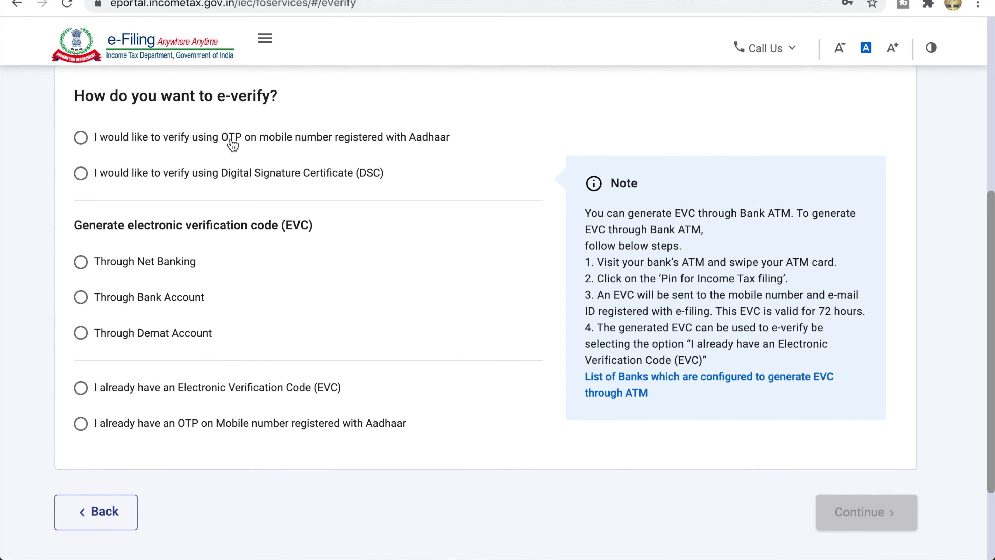
{"action": "left_click", "coordinate": [279, 143]}
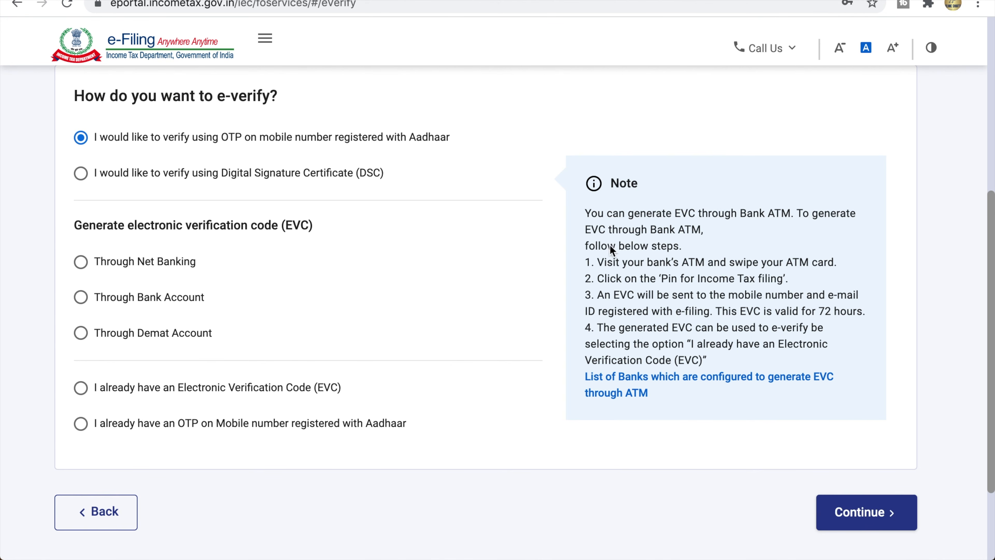
{"action": "left_click", "coordinate": [853, 506]}
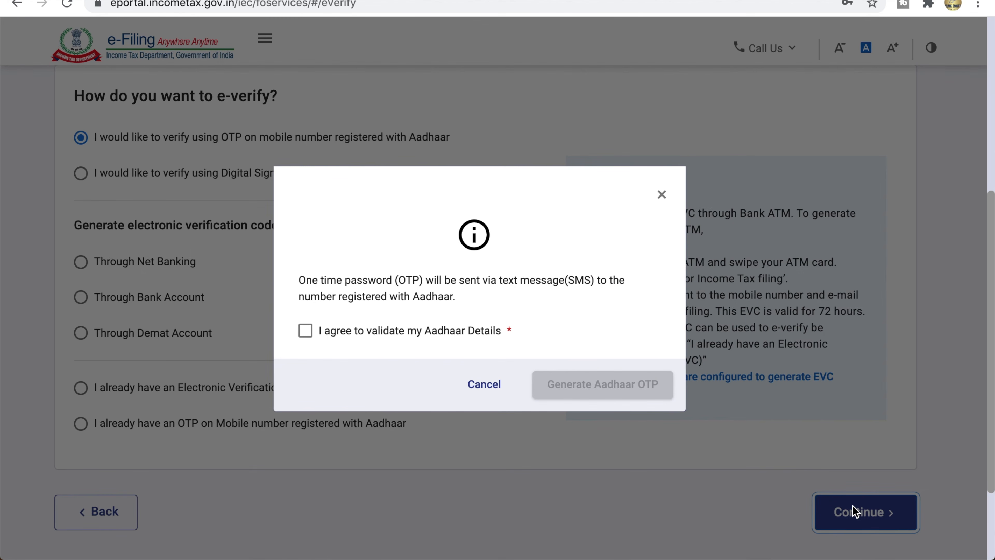
Step: Consent to Aadhaar validation, generate the OTP, enter the received code and validate it
{"action": "left_click_drag", "start_coordinate": [303, 277], "coordinate": [471, 296]}
{"action": "left_click", "coordinate": [462, 293]}
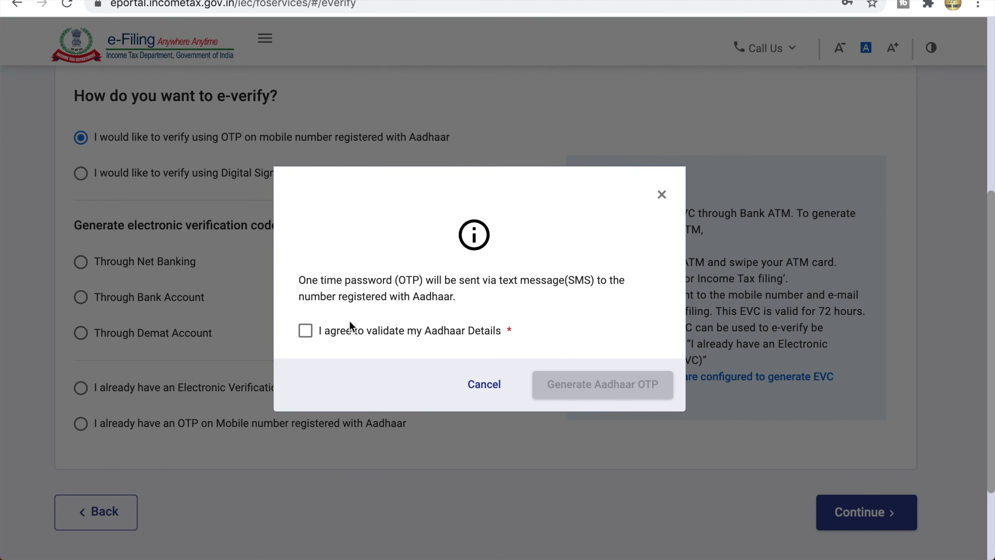
{"action": "left_click", "coordinate": [305, 330]}
{"action": "left_click", "coordinate": [588, 386]}
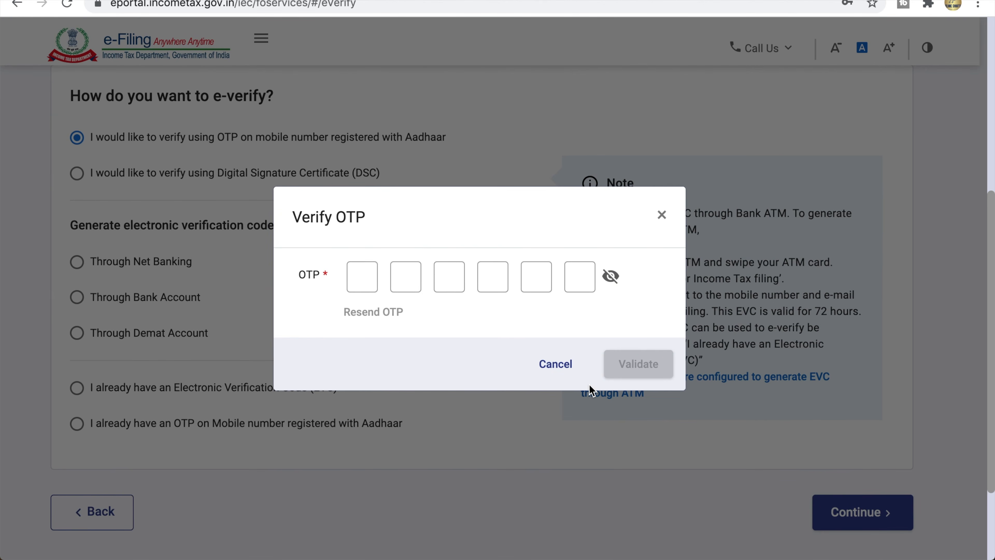
{"action": "type", "text": "123456"}
{"action": "left_click", "coordinate": [639, 364]}
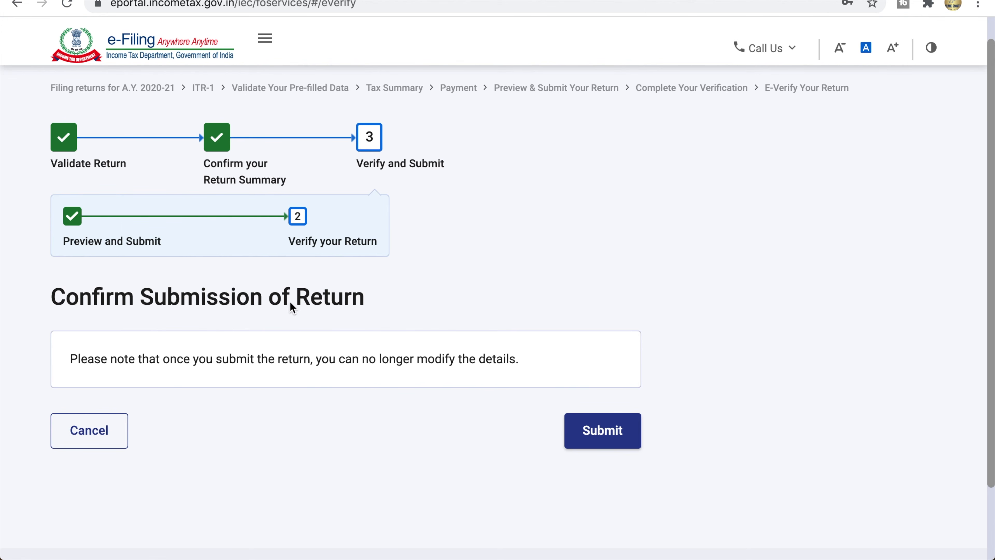
Step: Highlight the Confirm Submission heading and the warning that details can't be modified, then submit the return
{"action": "left_click", "coordinate": [71, 299]}
{"action": "left_click_drag", "start_coordinate": [71, 299], "coordinate": [370, 288]}
{"action": "left_click", "coordinate": [371, 290]}
{"action": "left_click", "coordinate": [82, 362]}
{"action": "left_click_drag", "start_coordinate": [82, 363], "coordinate": [526, 365]}
{"action": "left_click", "coordinate": [528, 365]}
{"action": "left_click", "coordinate": [597, 428]}
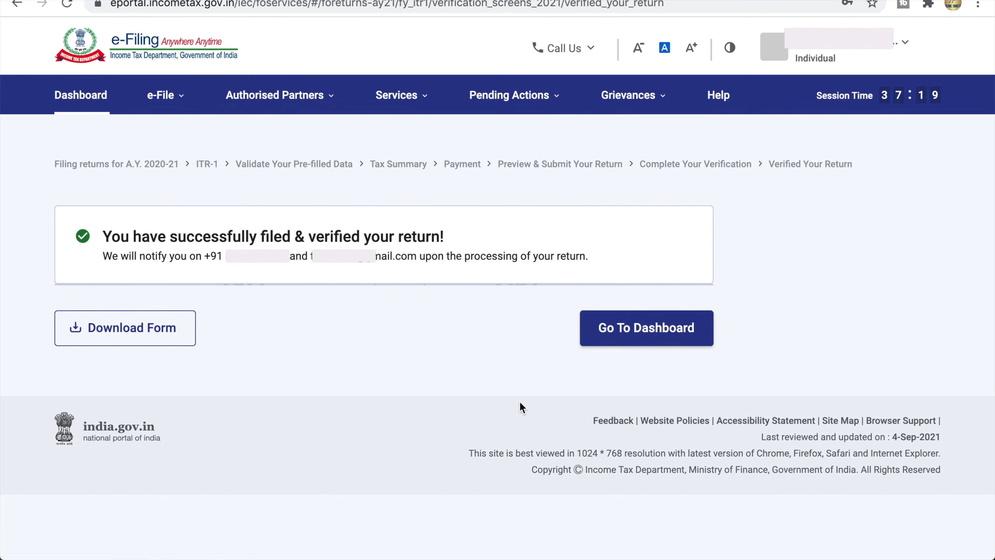
{"action": "left_click_drag", "start_coordinate": [105, 237], "coordinate": [448, 245]}
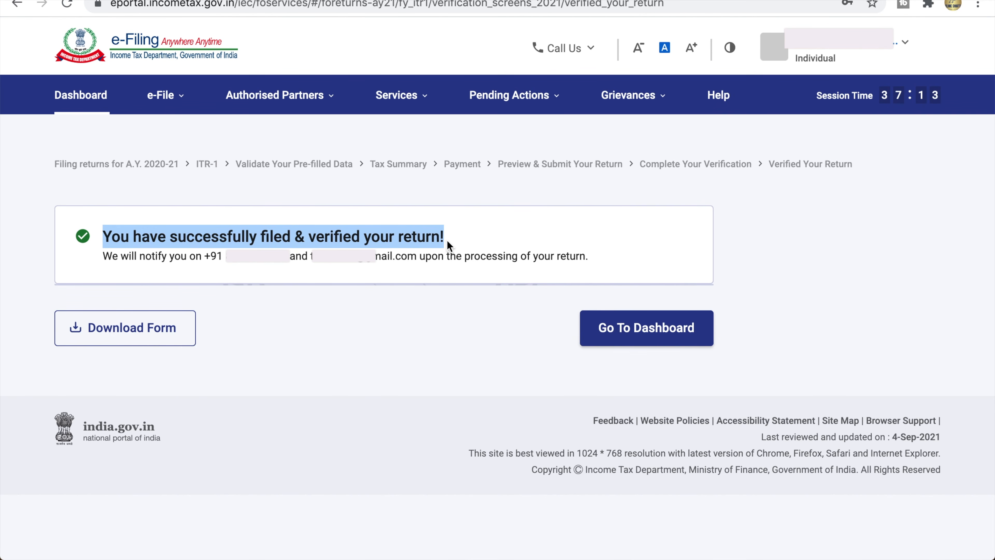
{"action": "left_click", "coordinate": [447, 241]}
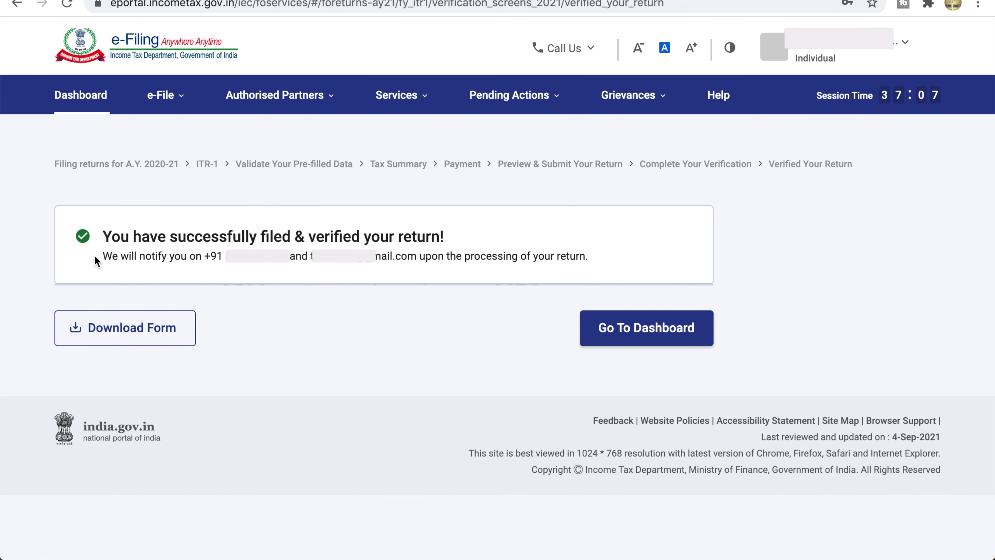
{"action": "left_click_drag", "start_coordinate": [102, 256], "coordinate": [573, 259]}
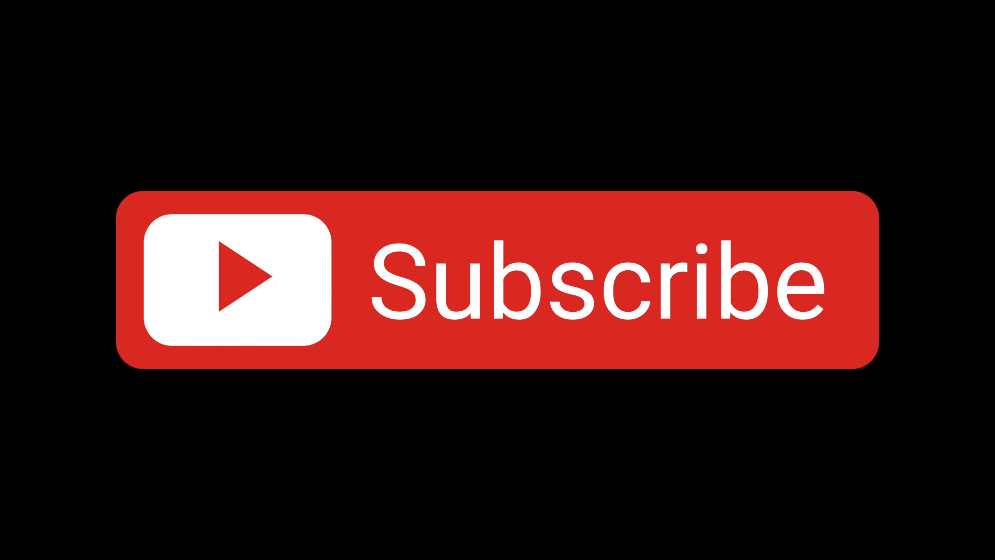